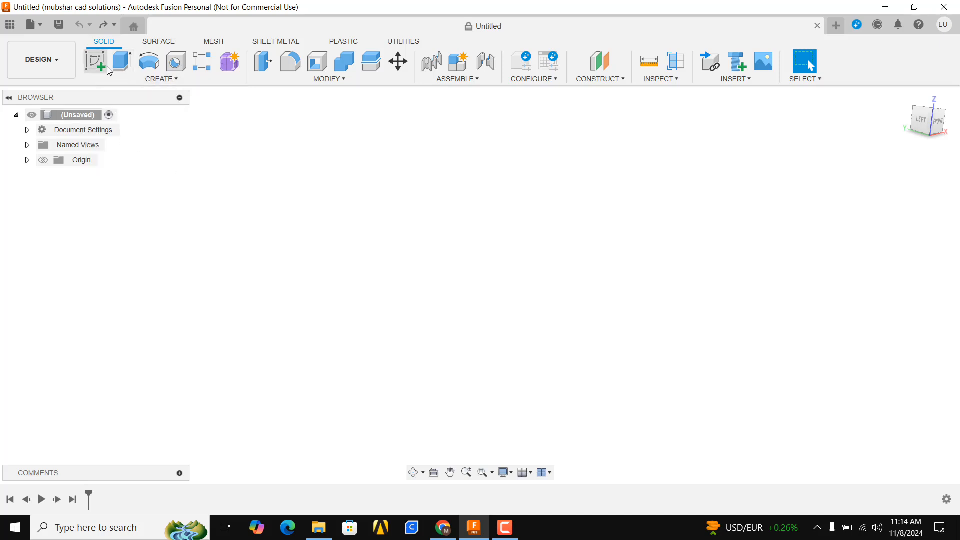
Start a solid box on the horizontal XY plane with a 100 x 150 mm base rectangle cornered at the origin.
{"action": "left_click", "coordinate": [155, 79]}
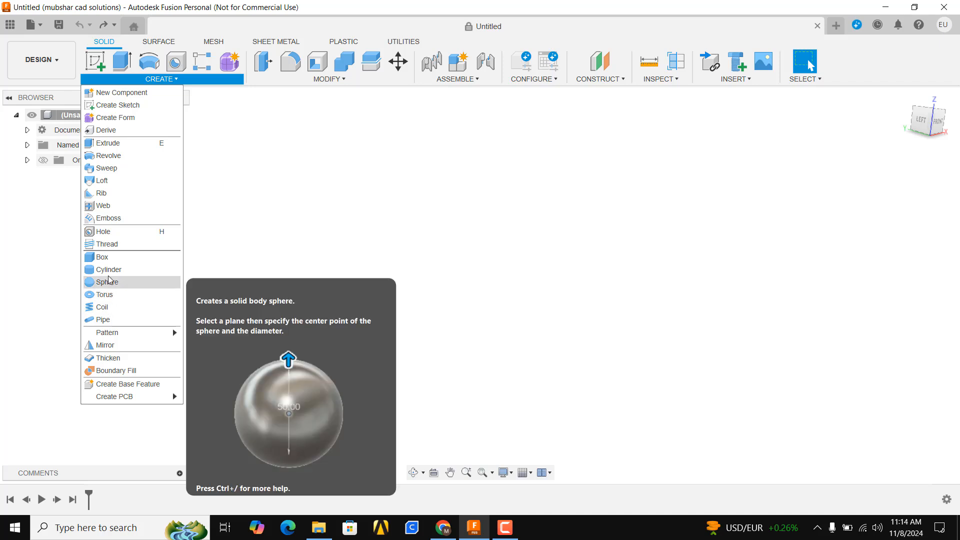
{"action": "left_click", "coordinate": [103, 257]}
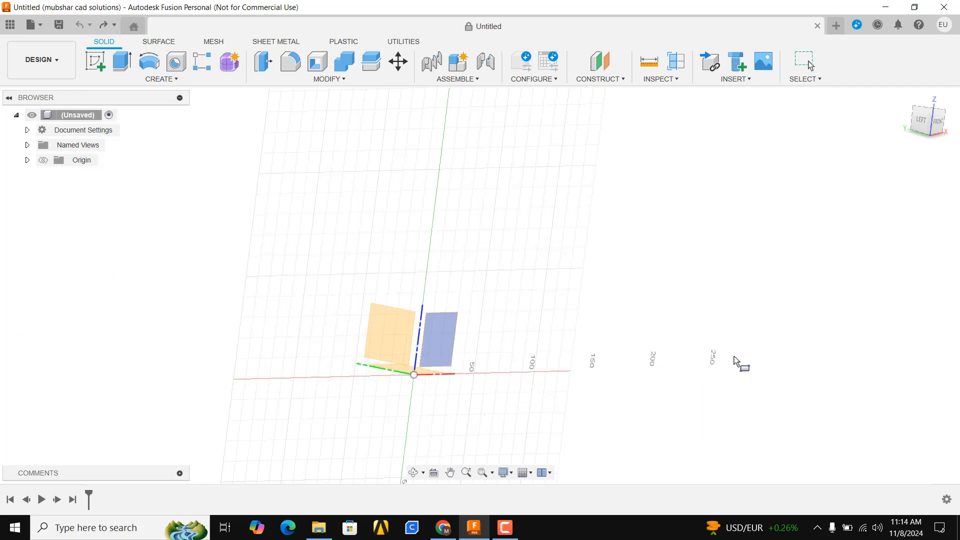
{"action": "mouse_move", "coordinate": [737, 364]}
{"action": "middle_mouse_down", "text": "shift"}
{"action": "mouse_move", "coordinate": [506, 317]}
{"action": "mouse_move", "coordinate": [445, 354]}
{"action": "mouse_move", "coordinate": [429, 324]}
{"action": "middle_mouse_up", "text": "shift"}
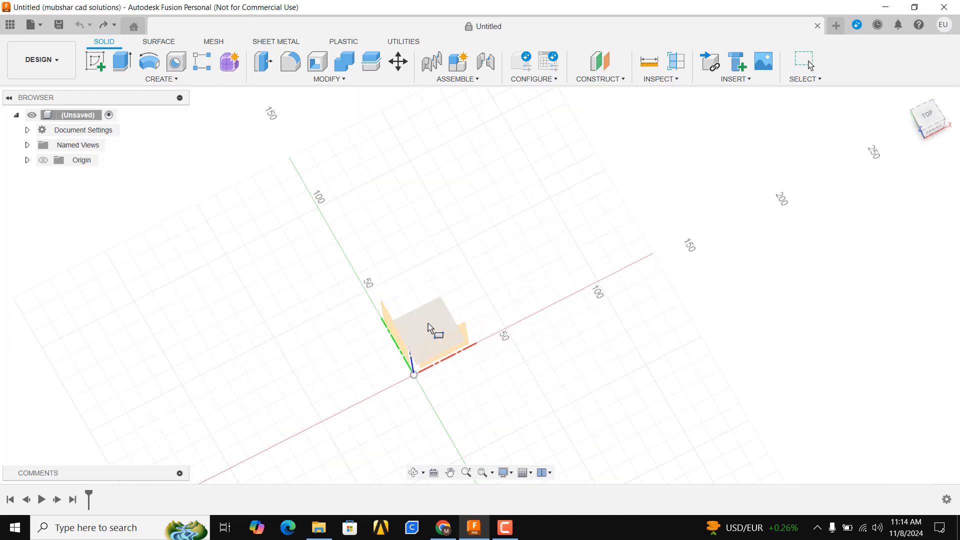
{"action": "left_click", "coordinate": [428, 324]}
{"action": "left_click", "coordinate": [928, 116]}
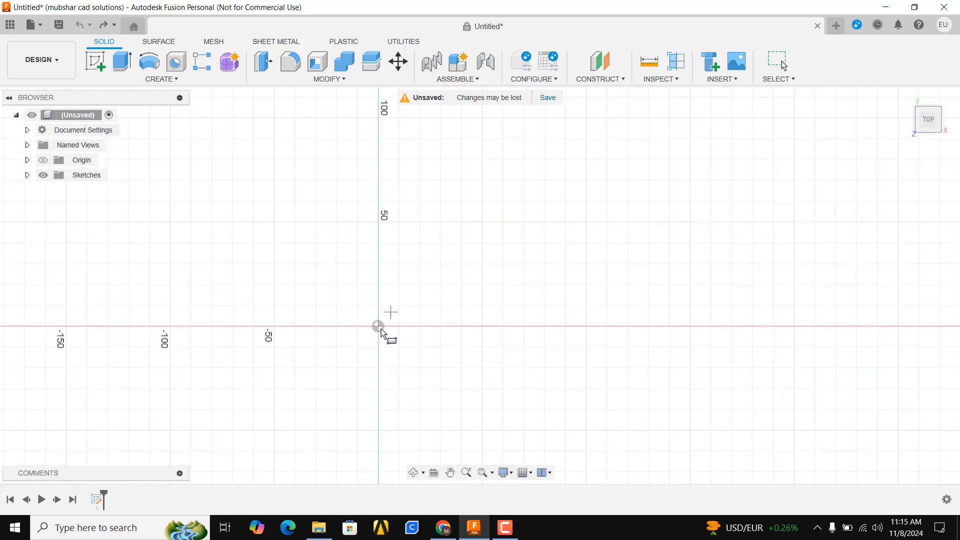
{"action": "left_click", "coordinate": [378, 326]}
{"action": "key", "text": "Tab"}
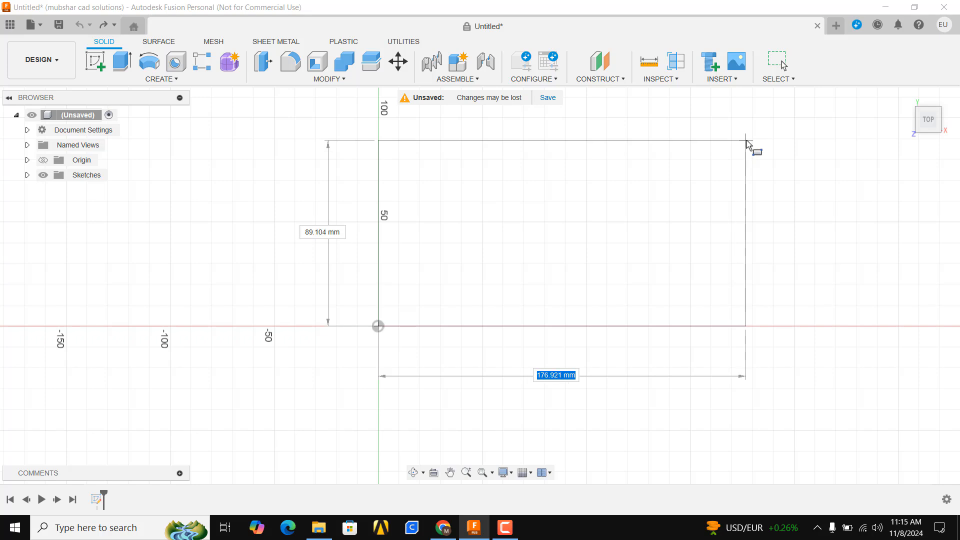
{"action": "type", "text": "10.0"}
{"action": "key", "text": "Tab"}
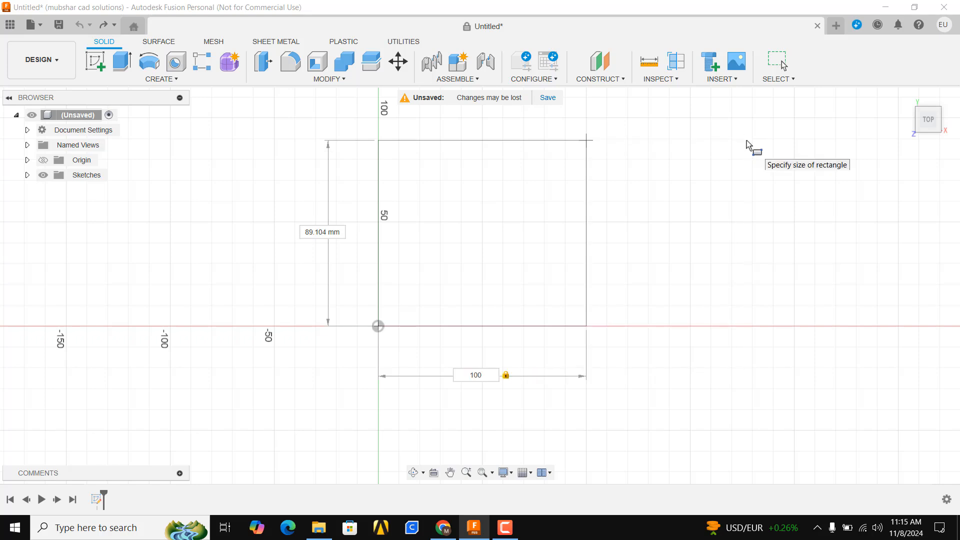
{"action": "type", "text": "140"}
{"action": "key", "text": "Return"}
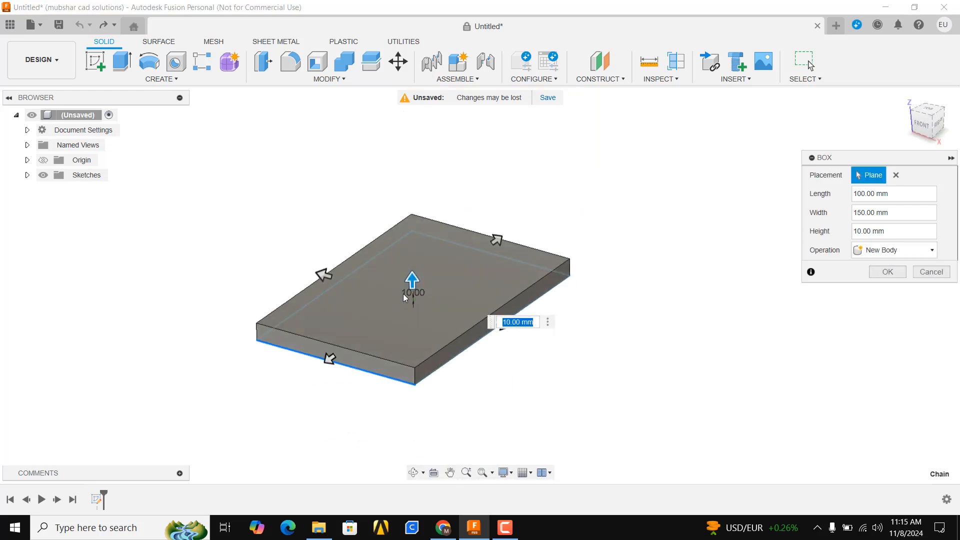
Give the box a height of 50 mm, reduce its length to 90 mm, and create it as a new body.
{"action": "left_click_drag", "start_coordinate": [412, 279], "coordinate": [412, 214]}
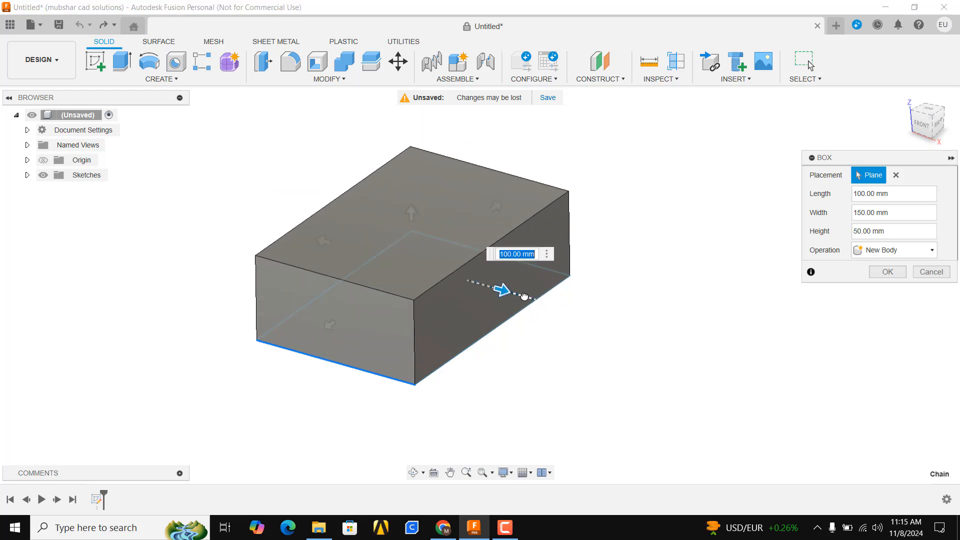
{"action": "left_click_drag", "start_coordinate": [501, 289], "coordinate": [487, 284]}
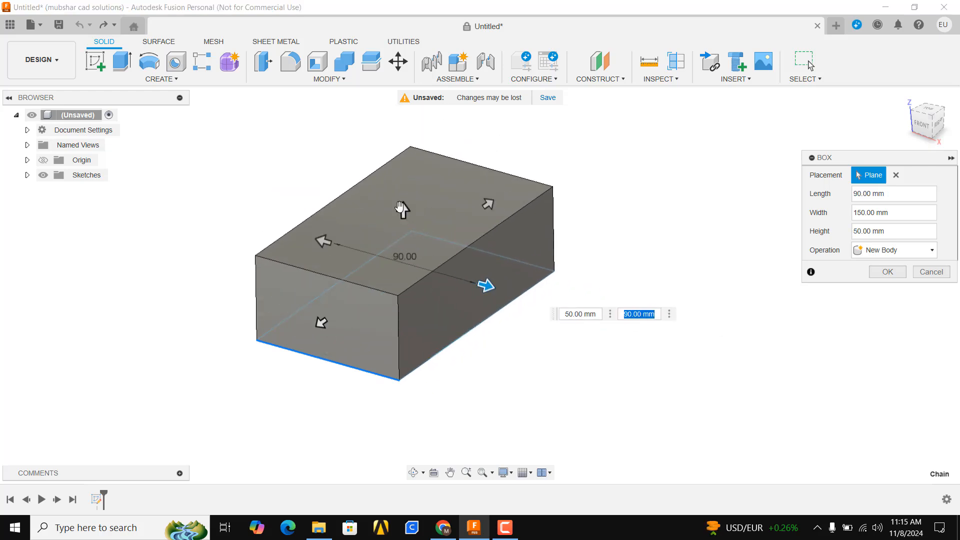
{"action": "left_click", "coordinate": [887, 272]}
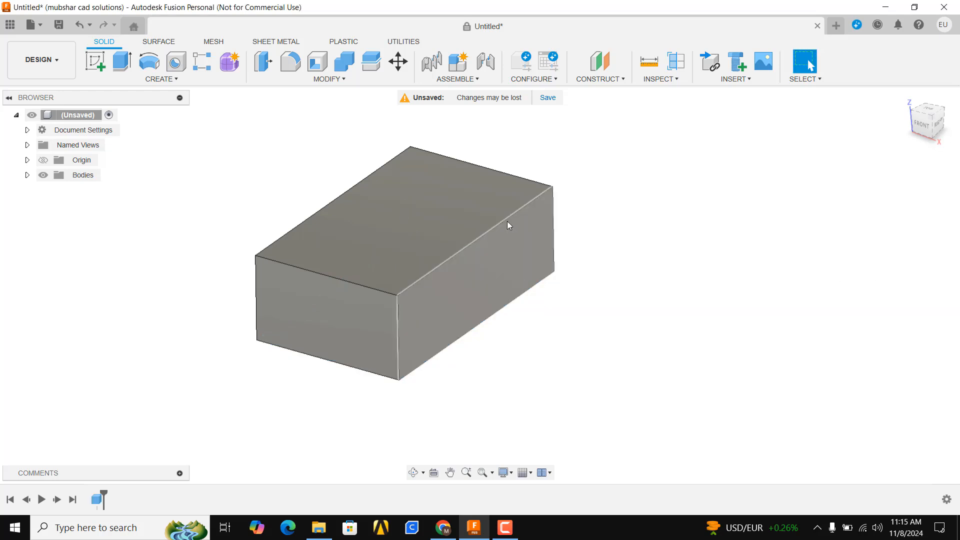
Shell the box open through its top face with an inside wall thickness of 1 mm.
{"action": "middle_click_drag", "start_coordinate": [509, 226], "coordinate": [530, 227], "text": "shift"}
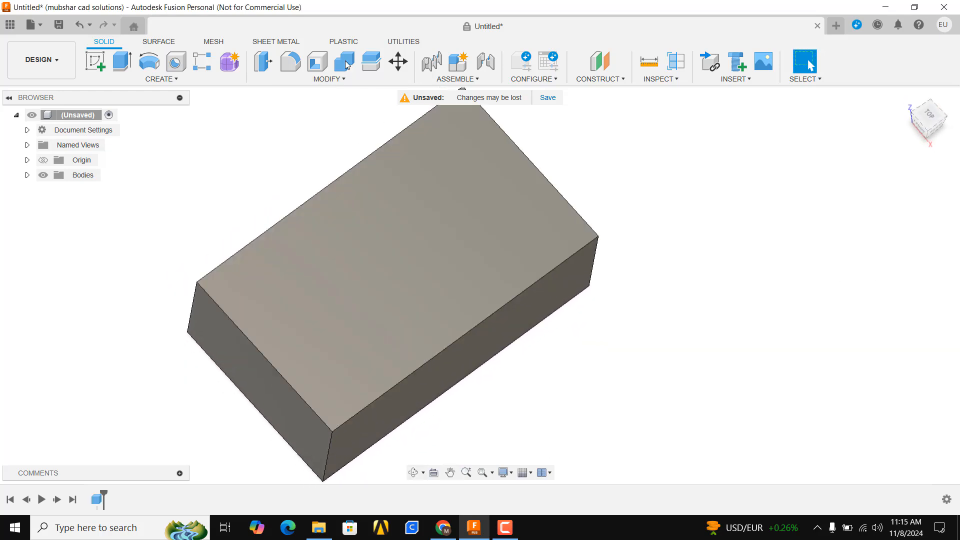
{"action": "left_click", "coordinate": [311, 65]}
{"action": "left_click", "coordinate": [422, 334]}
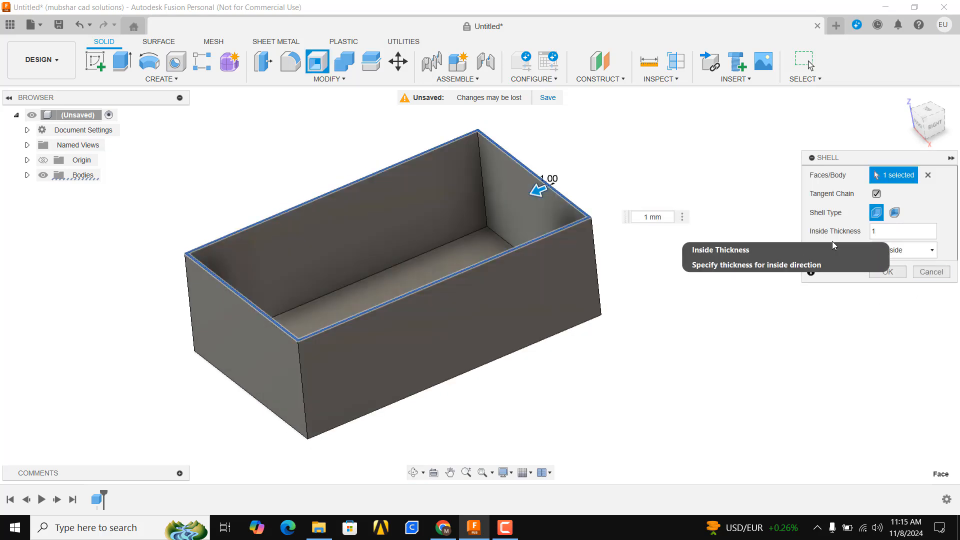
{"action": "left_click", "coordinate": [887, 273]}
Start a sketch on the shelled box's top rim and draw a lengthwise line inside the opening, left of centre.
{"action": "scroll", "coordinate": [629, 216], "scroll_direction": "up", "scroll_amount": 5}
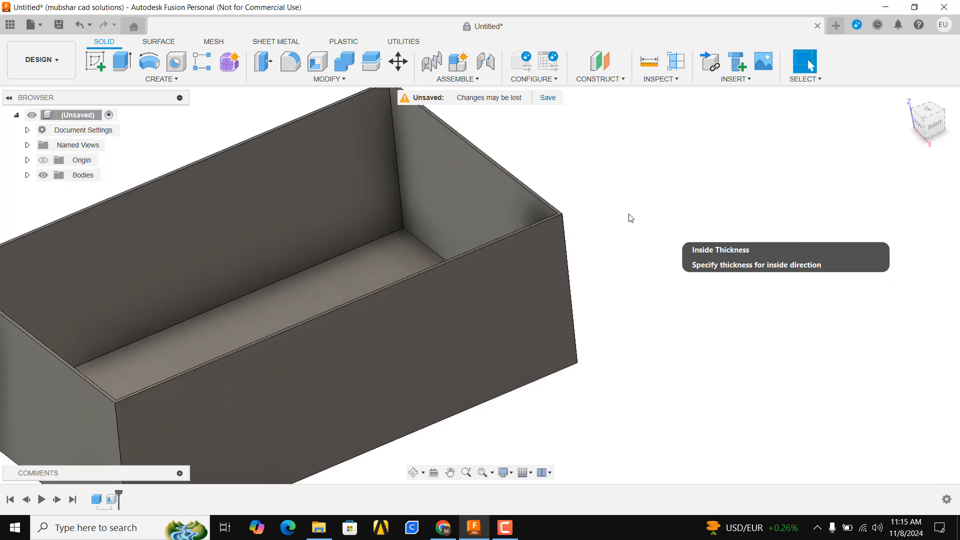
{"action": "scroll", "coordinate": [560, 220], "scroll_direction": "up", "scroll_amount": 2}
{"action": "left_click", "coordinate": [574, 227]}
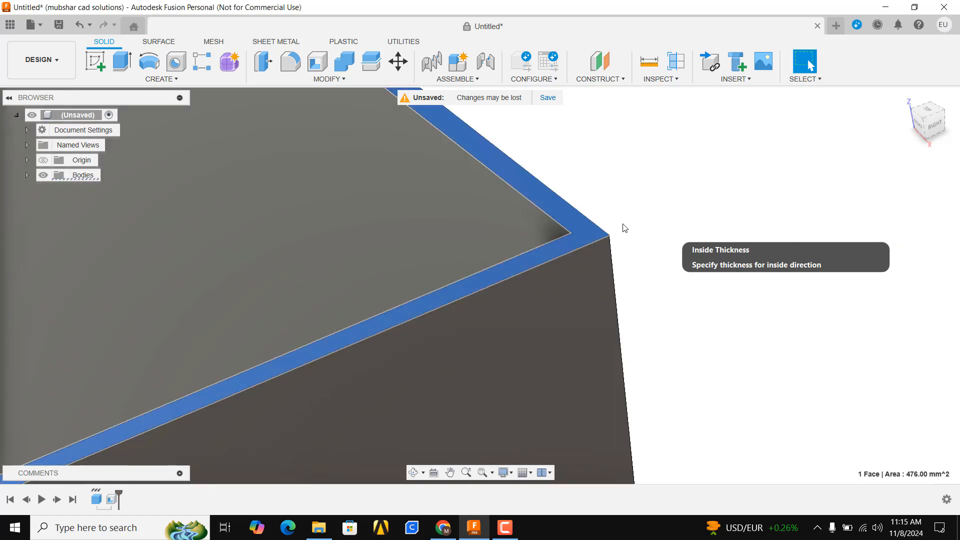
{"action": "scroll", "coordinate": [566, 244], "scroll_direction": "down", "scroll_amount": 5}
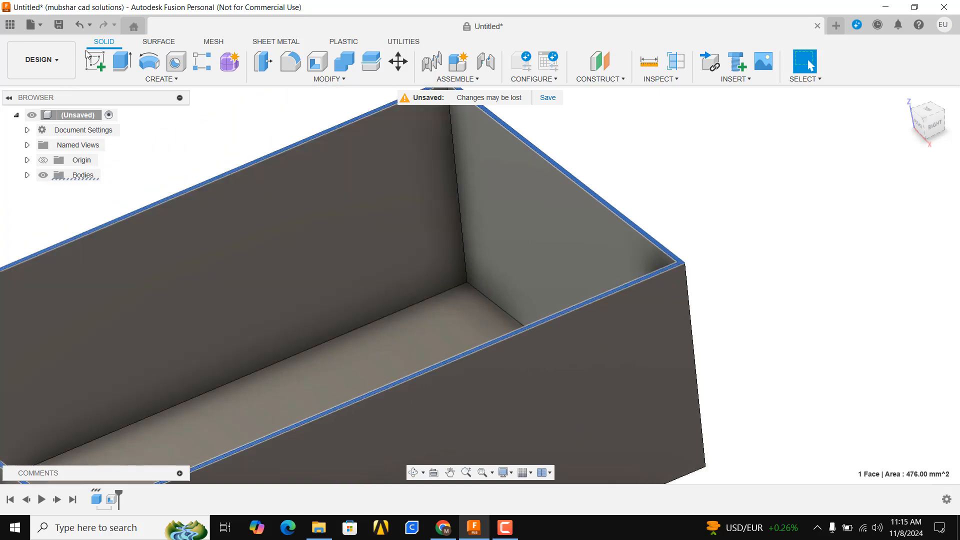
{"action": "left_click", "coordinate": [103, 63]}
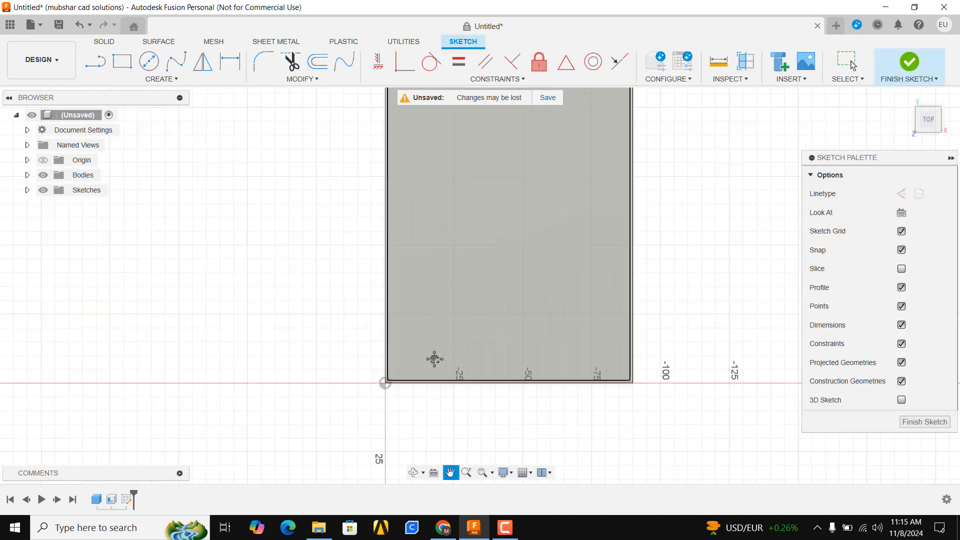
{"action": "left_click", "coordinate": [95, 62]}
{"action": "left_click", "coordinate": [397, 178]}
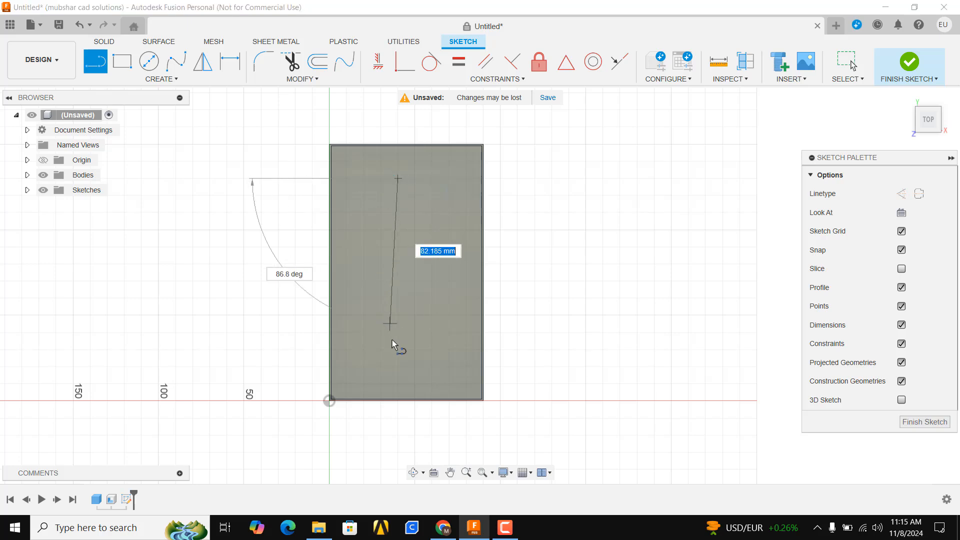
{"action": "left_click", "coordinate": [398, 349]}
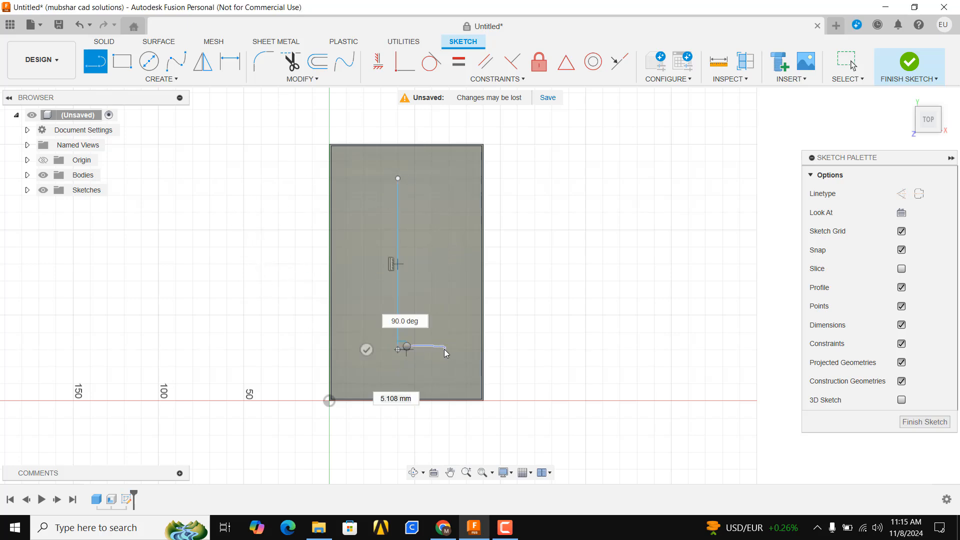
{"action": "right_click", "coordinate": [407, 351]}
{"action": "left_click", "coordinate": [455, 345]}
{"action": "scroll", "coordinate": [426, 265], "scroll_direction": "up", "scroll_amount": 3}
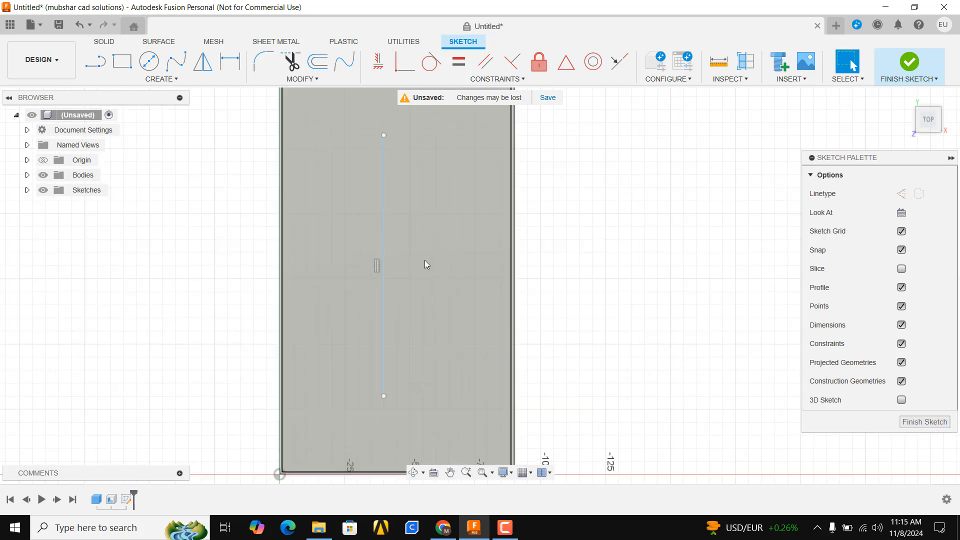
Sketch two horizontal lines crossing the lengthwise line, one near its upper end and one near its lower end.
{"action": "key", "text": "l"}
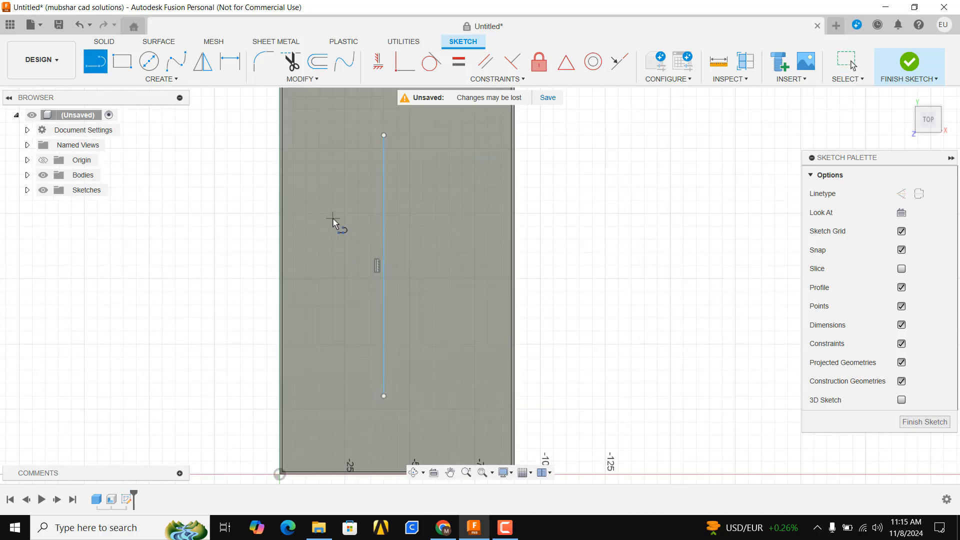
{"action": "left_click", "coordinate": [333, 219]}
{"action": "left_click", "coordinate": [481, 219]}
{"action": "key", "text": "Escape"}
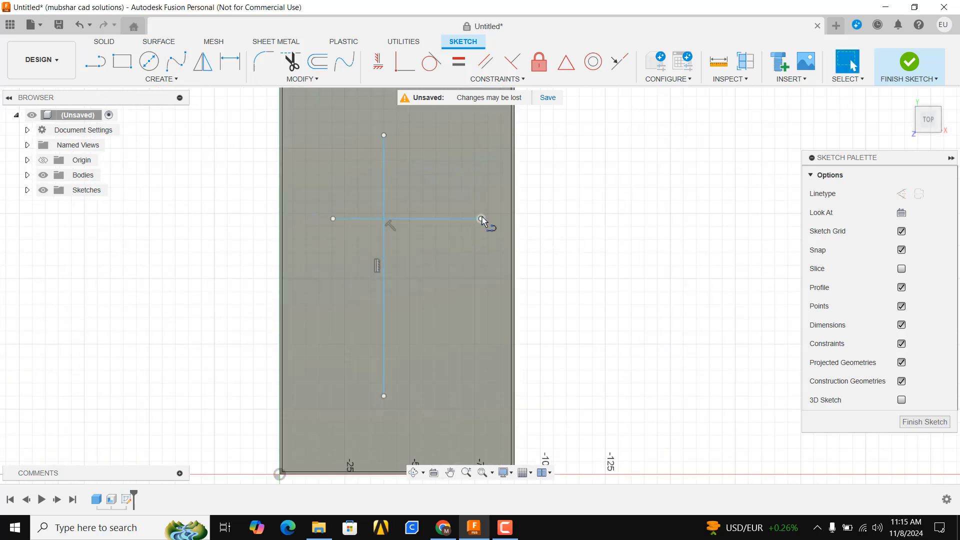
{"action": "key", "text": "l"}
{"action": "left_click", "coordinate": [338, 348]}
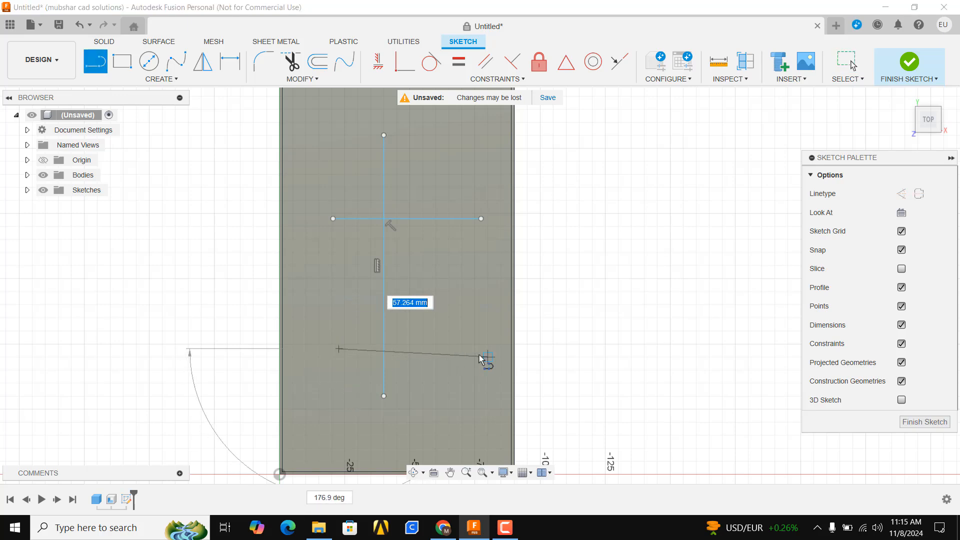
{"action": "left_click", "coordinate": [475, 359]}
{"action": "key", "text": "Escape"}
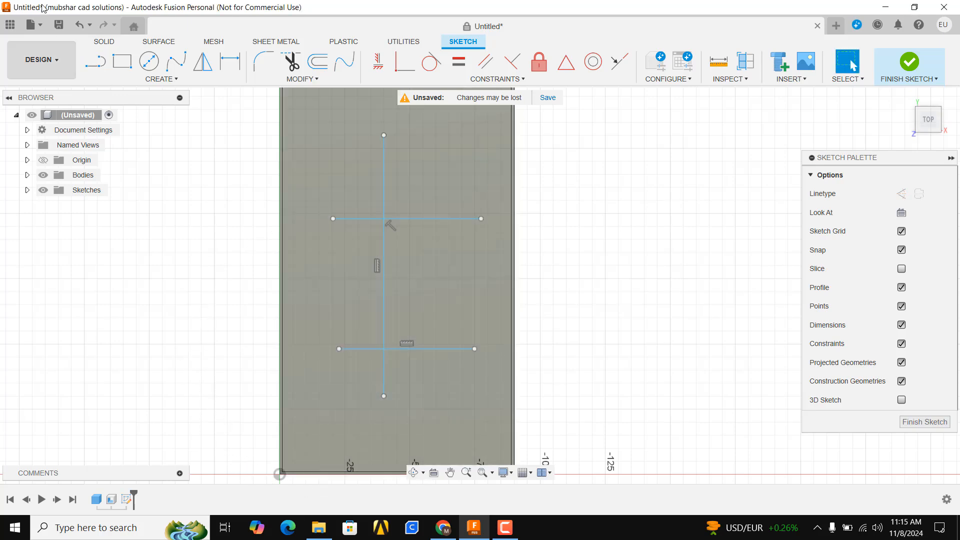
Sketch a second lengthwise line about 86 mm long across both horizontal lines, parallel to the first, and finish the sketch.
{"action": "left_click", "coordinate": [106, 73]}
{"action": "left_click", "coordinate": [429, 171]}
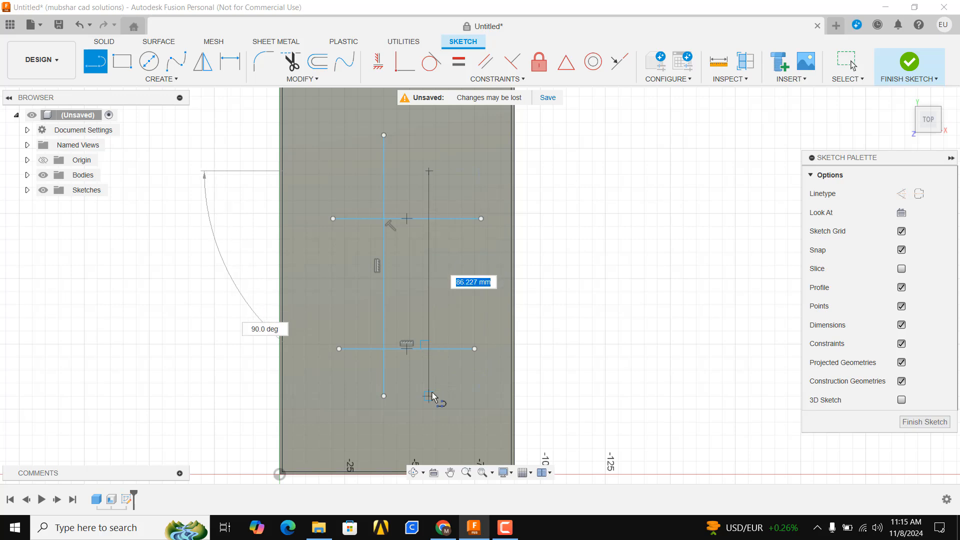
{"action": "left_click", "coordinate": [431, 396]}
{"action": "key", "text": "Escape"}
{"action": "middle_click_drag", "start_coordinate": [455, 302], "coordinate": [442, 250], "text": "shift"}
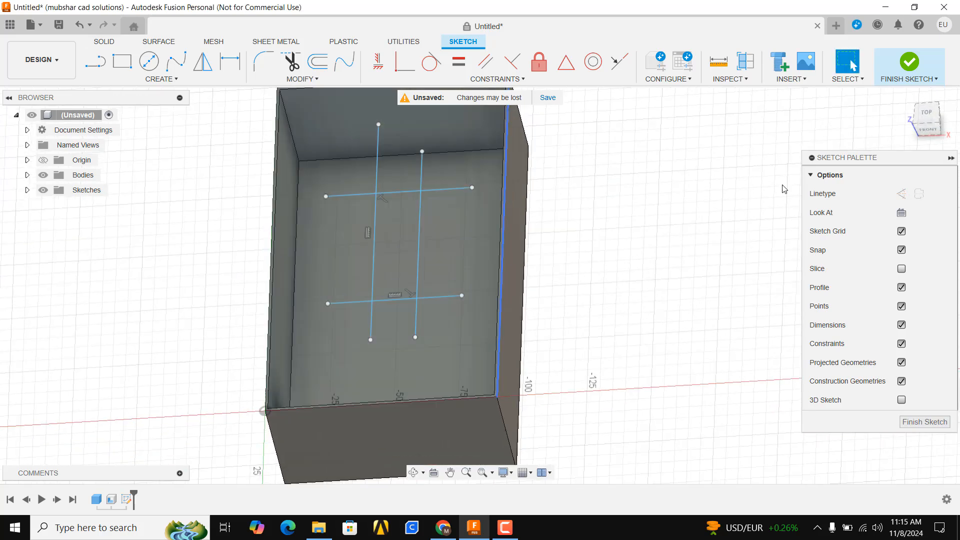
{"action": "left_click", "coordinate": [919, 62]}
Start a Web feature from the first lengthwise sketch line with a thickness of 2 mm.
{"action": "scroll", "coordinate": [368, 200], "scroll_direction": "up", "scroll_amount": 3}
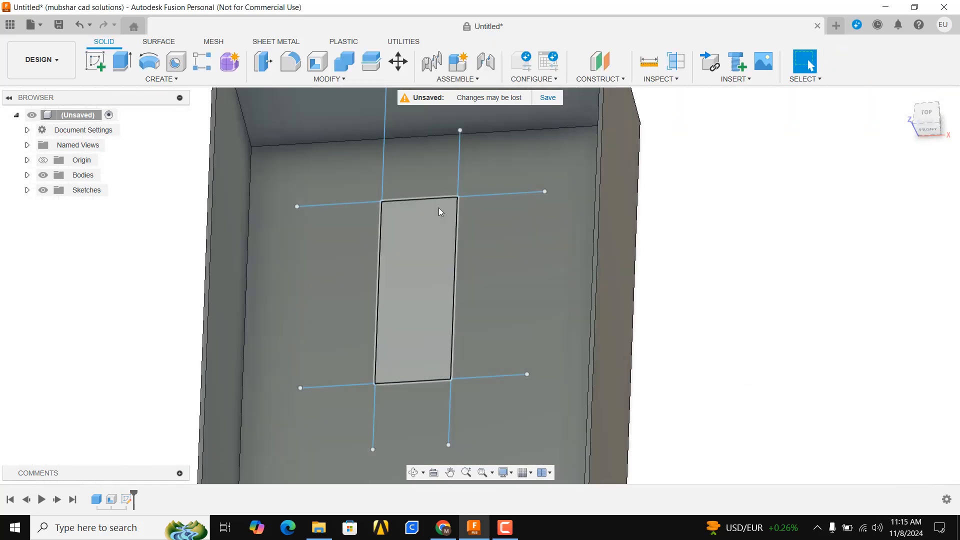
{"action": "middle_click_drag", "start_coordinate": [441, 210], "coordinate": [405, 230], "text": "shift"}
{"action": "left_click", "coordinate": [162, 80]}
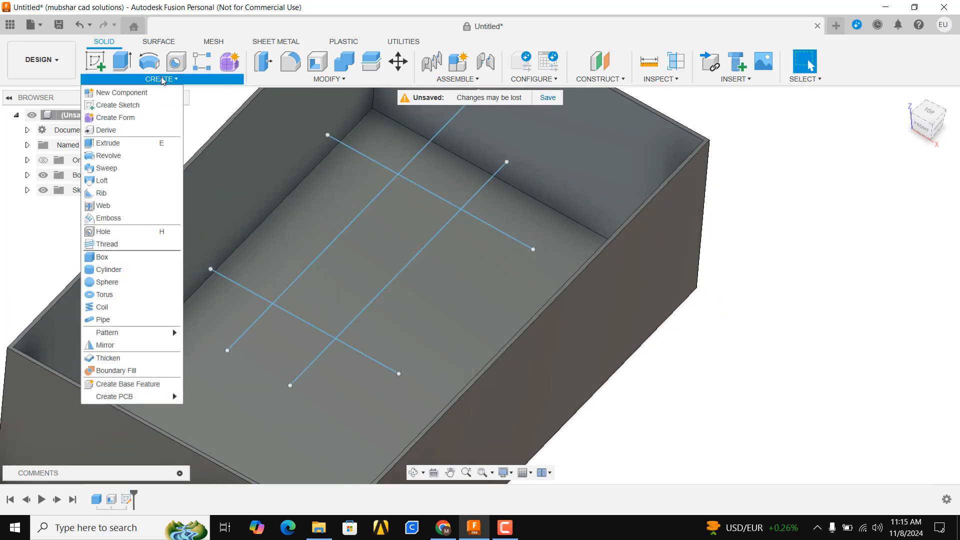
{"action": "left_click", "coordinate": [115, 210]}
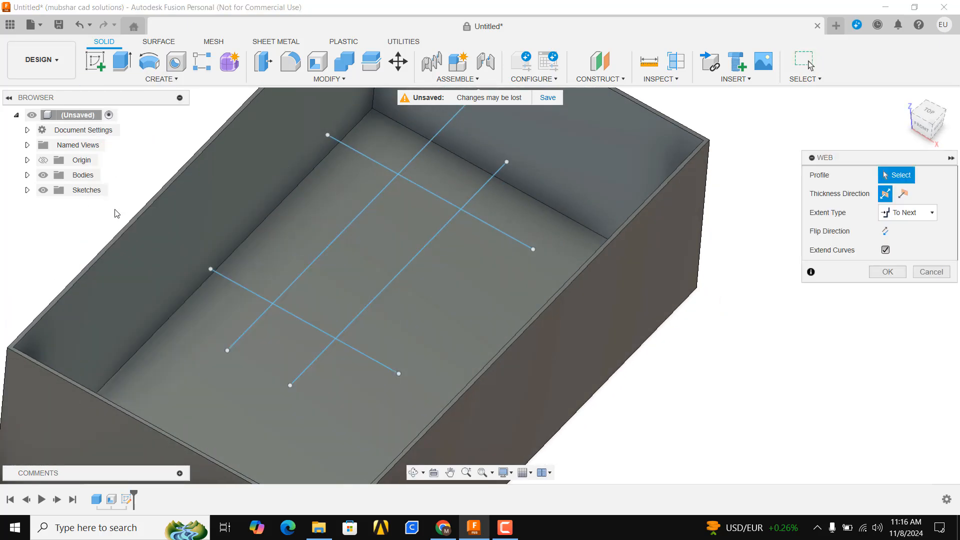
{"action": "left_click", "coordinate": [316, 258]}
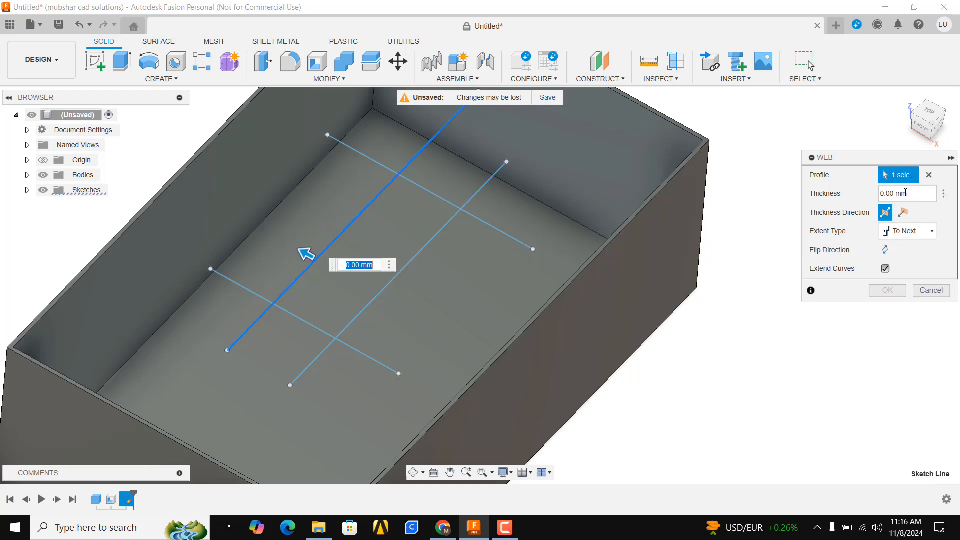
{"action": "left_click", "coordinate": [915, 192]}
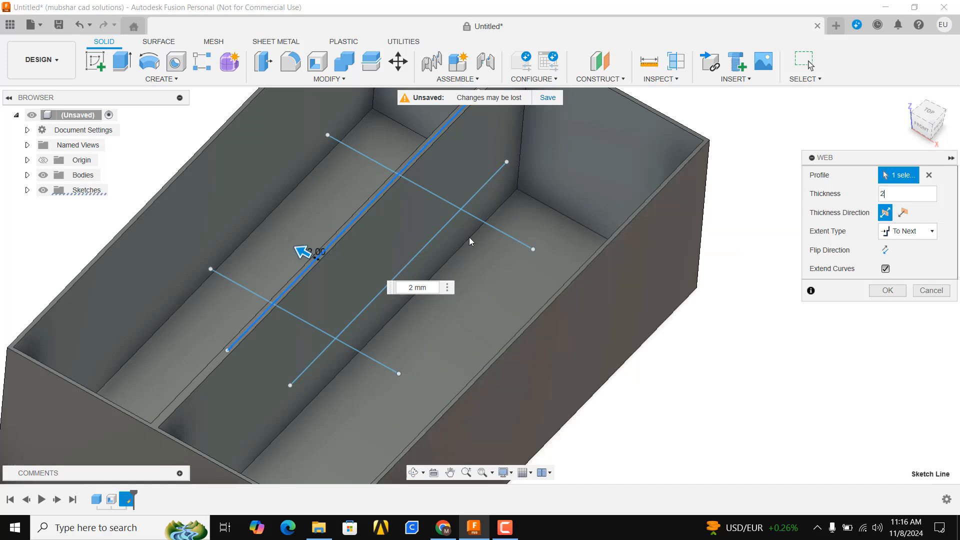
Try the one-sided thickness direction on the web and switch it back to symmetric.
{"action": "mouse_move", "coordinate": [469, 237]}
{"action": "middle_mouse_down", "text": "shift"}
{"action": "mouse_move", "coordinate": [455, 201]}
{"action": "mouse_move", "coordinate": [435, 208]}
{"action": "mouse_move", "coordinate": [458, 293]}
{"action": "mouse_move", "coordinate": [454, 243]}
{"action": "middle_mouse_up", "text": "shift"}
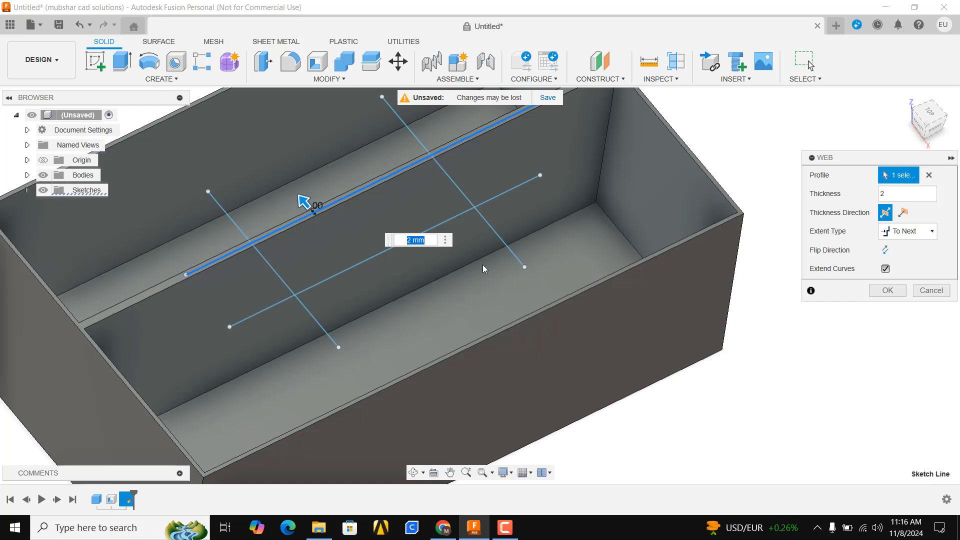
{"action": "scroll", "coordinate": [482, 265], "scroll_direction": "down", "scroll_amount": 2}
{"action": "left_click", "coordinate": [918, 234]}
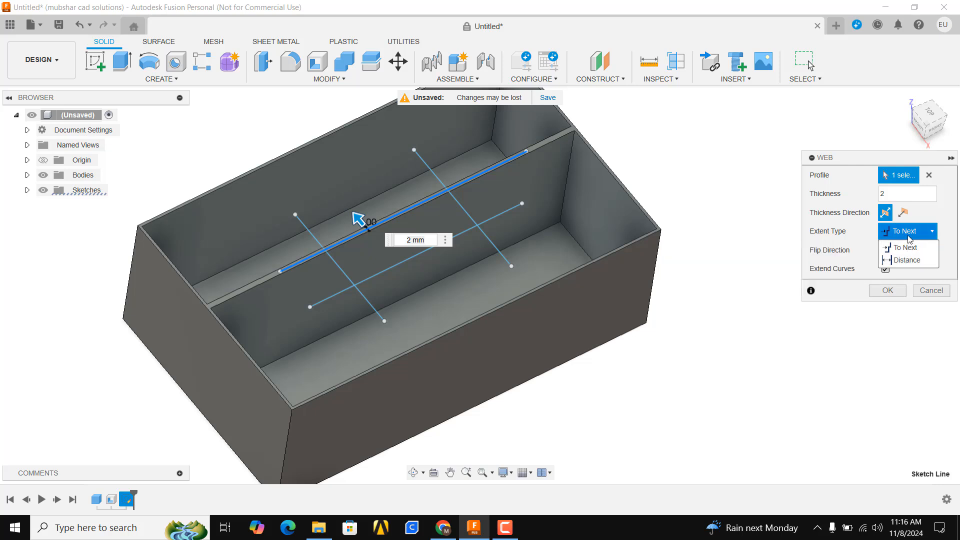
{"action": "left_click", "coordinate": [907, 218]}
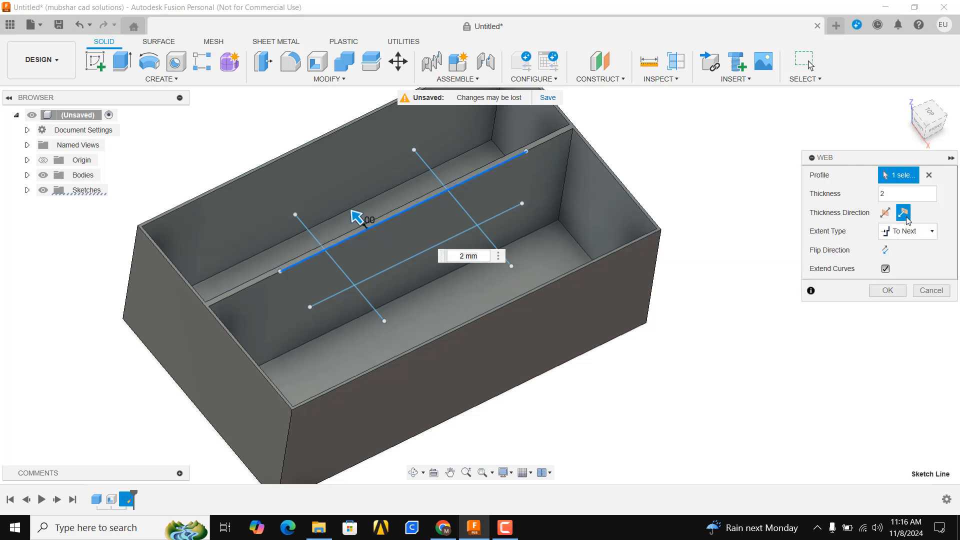
{"action": "scroll", "coordinate": [554, 168], "scroll_direction": "up", "scroll_amount": 5}
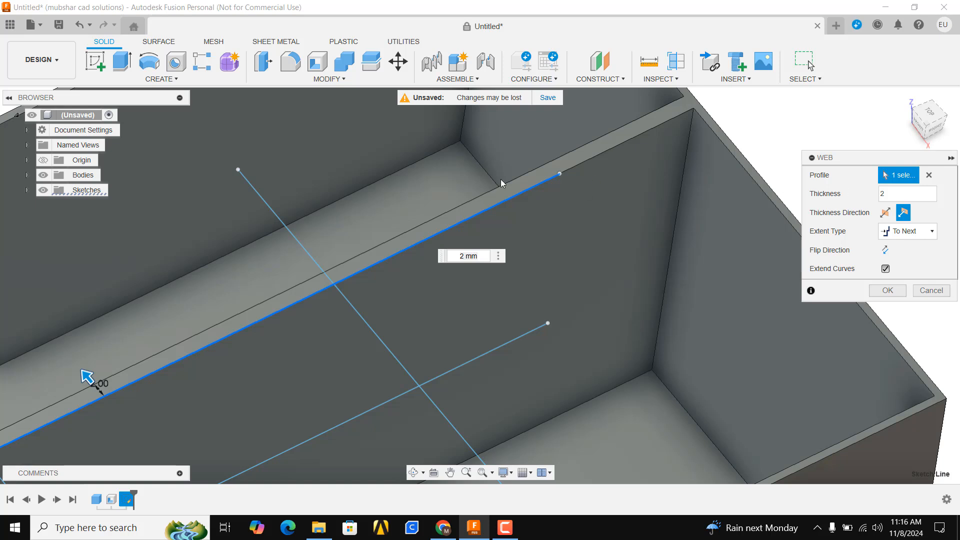
{"action": "left_click", "coordinate": [885, 213]}
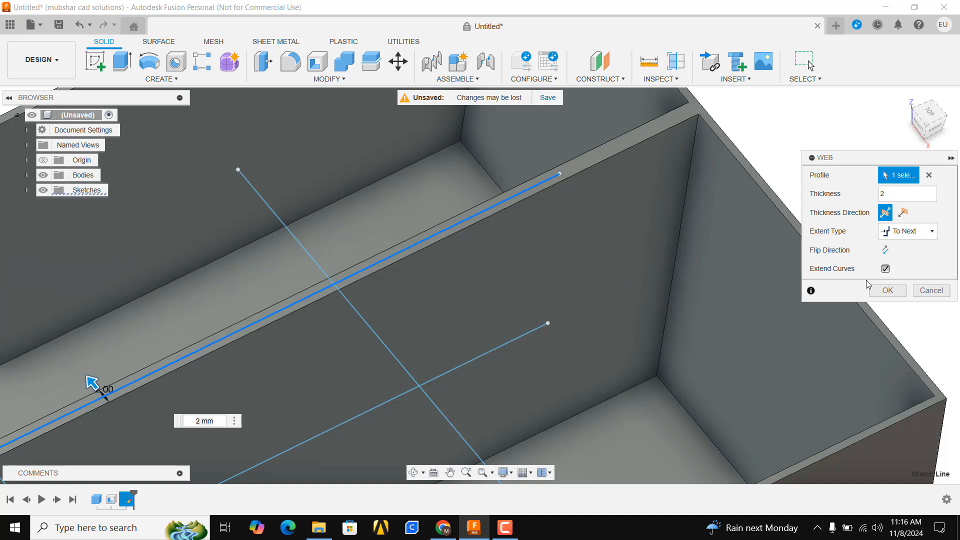
Turn off Extend Curves for the web on the first lengthwise sketch line so it stops at the line's endpoints.
{"action": "left_click", "coordinate": [886, 270]}
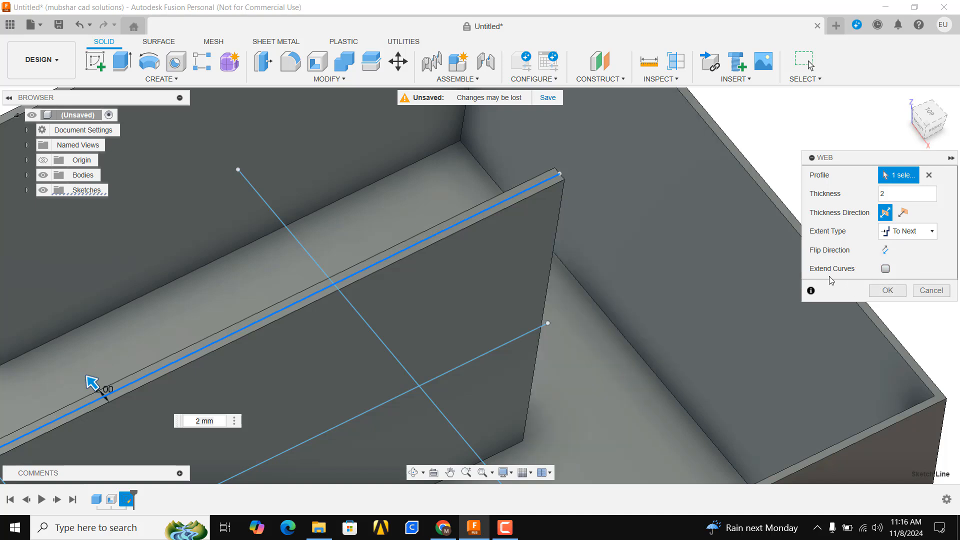
{"action": "scroll", "coordinate": [396, 305], "scroll_direction": "down", "scroll_amount": 5}
{"action": "middle_click_drag", "start_coordinate": [213, 382], "coordinate": [319, 311]}
{"action": "scroll", "coordinate": [319, 312], "scroll_direction": "up", "scroll_amount": 3}
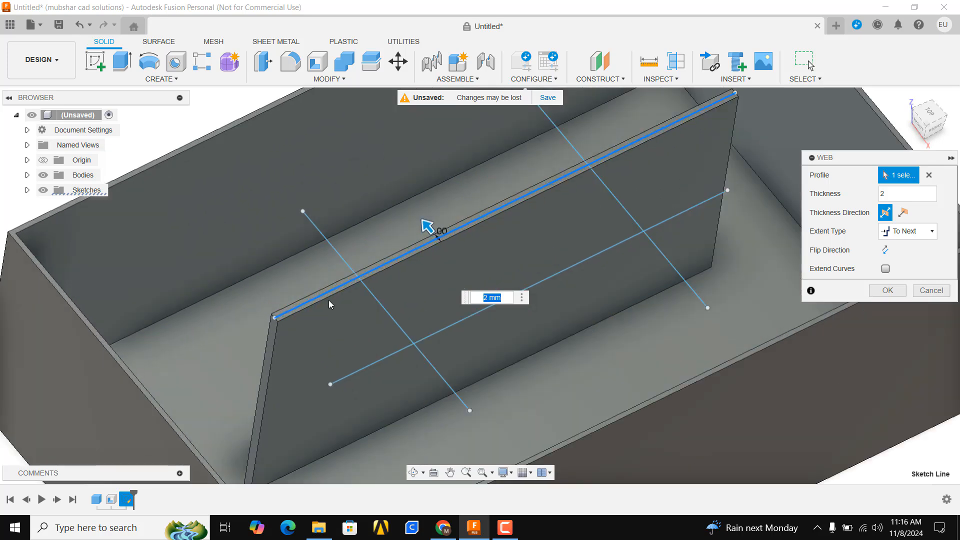
{"action": "scroll", "coordinate": [724, 184], "scroll_direction": "down", "scroll_amount": 4}
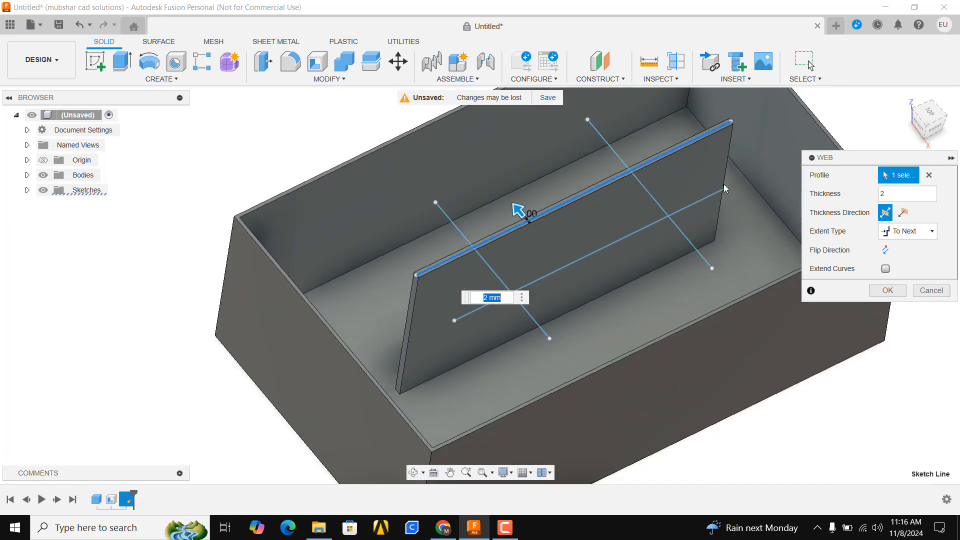
{"action": "middle_click_drag", "start_coordinate": [724, 184], "coordinate": [564, 241]}
{"action": "scroll", "coordinate": [651, 213], "scroll_direction": "up", "scroll_amount": 3}
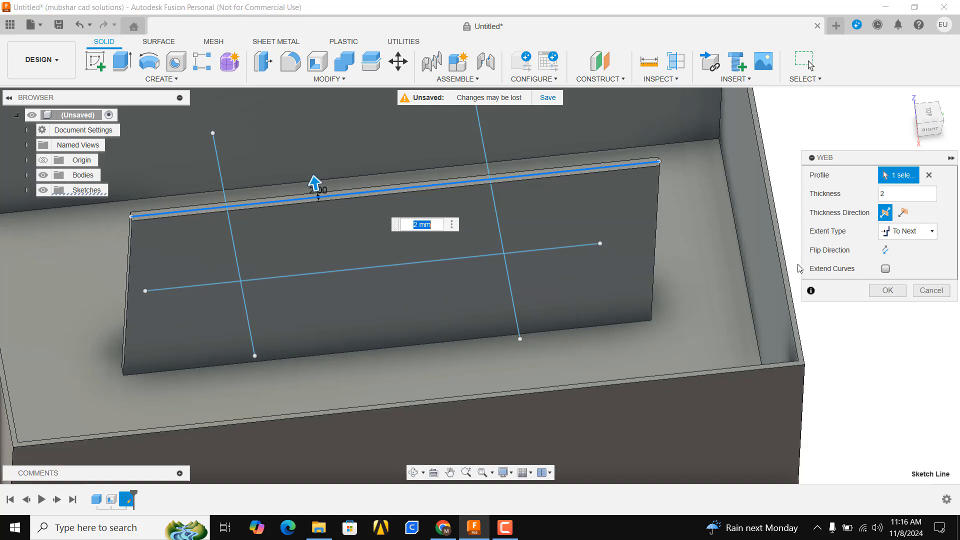
Try flipping the web's direction and flip it back.
{"action": "left_click", "coordinate": [886, 249]}
{"action": "left_click", "coordinate": [885, 249]}
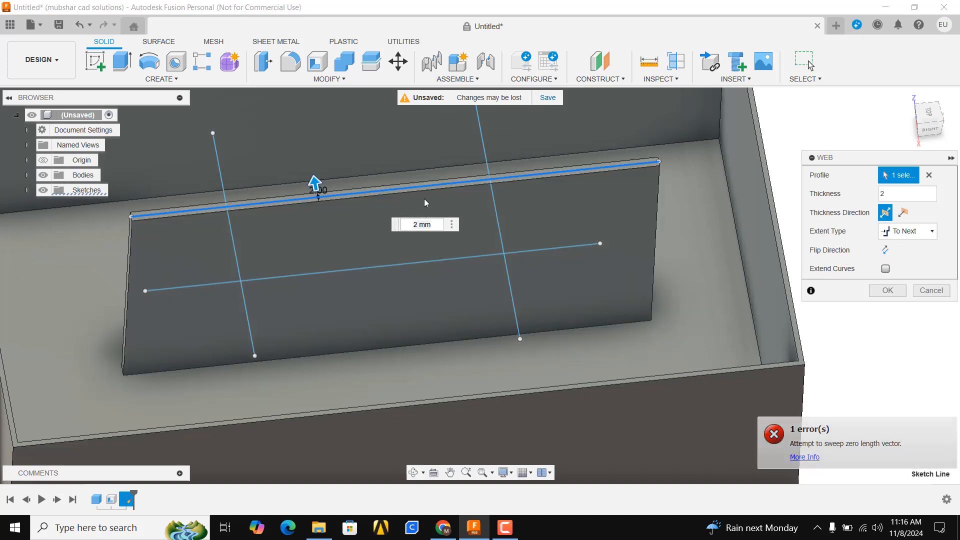
{"action": "middle_click_drag", "start_coordinate": [424, 203], "coordinate": [648, 179], "text": "shift"}
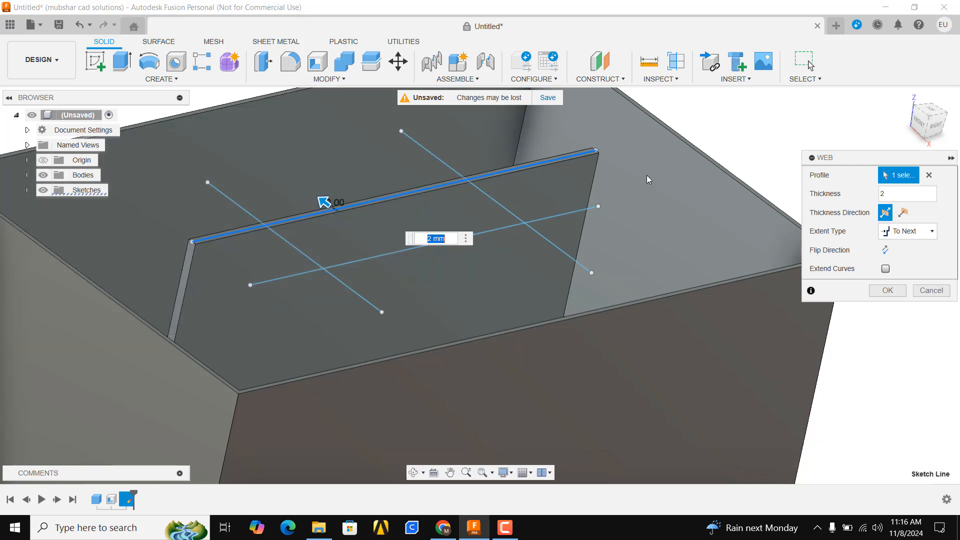
Try a Distance extent on the web with depths of 5 mm and 20 mm, and return it to To Next.
{"action": "left_click", "coordinate": [919, 231]}
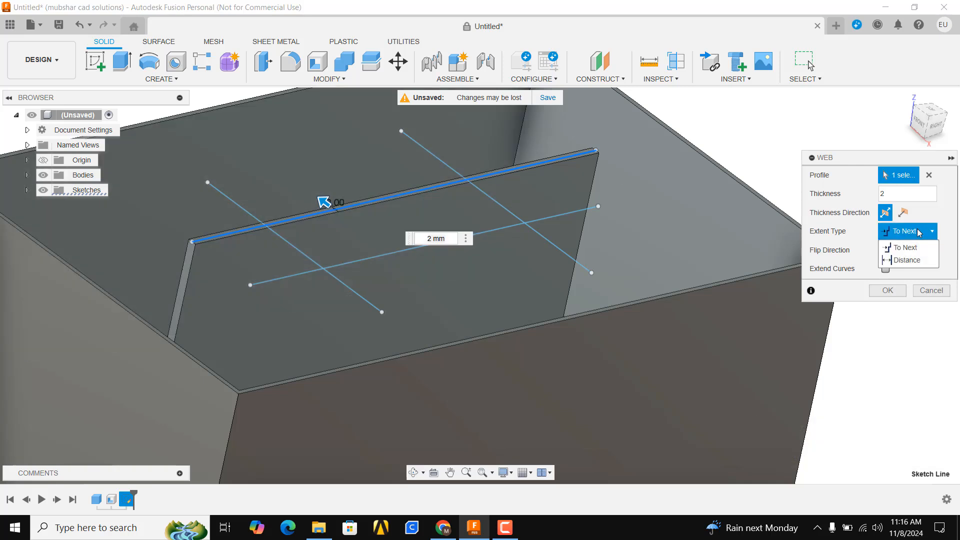
{"action": "left_click", "coordinate": [909, 260]}
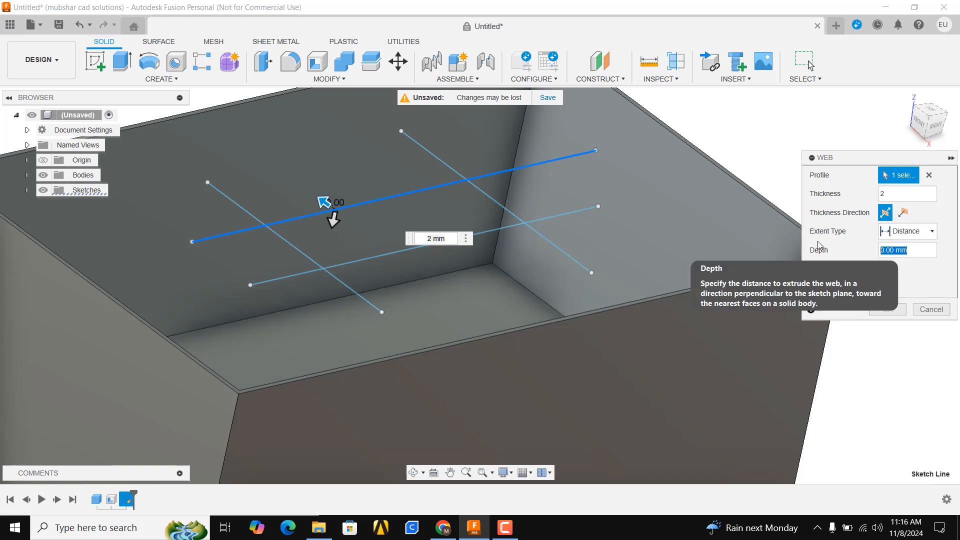
{"action": "type", "text": "5"}
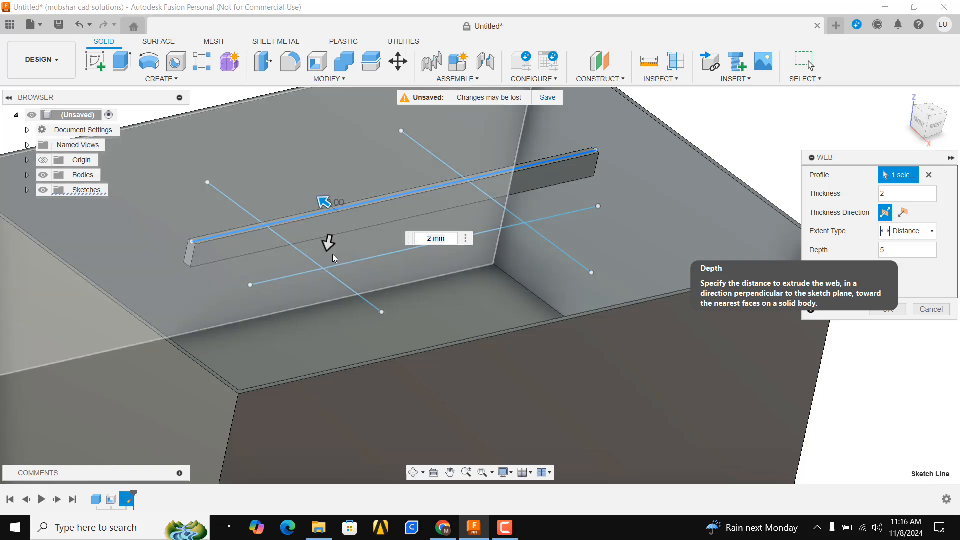
{"action": "left_click_drag", "start_coordinate": [328, 243], "coordinate": [313, 311]}
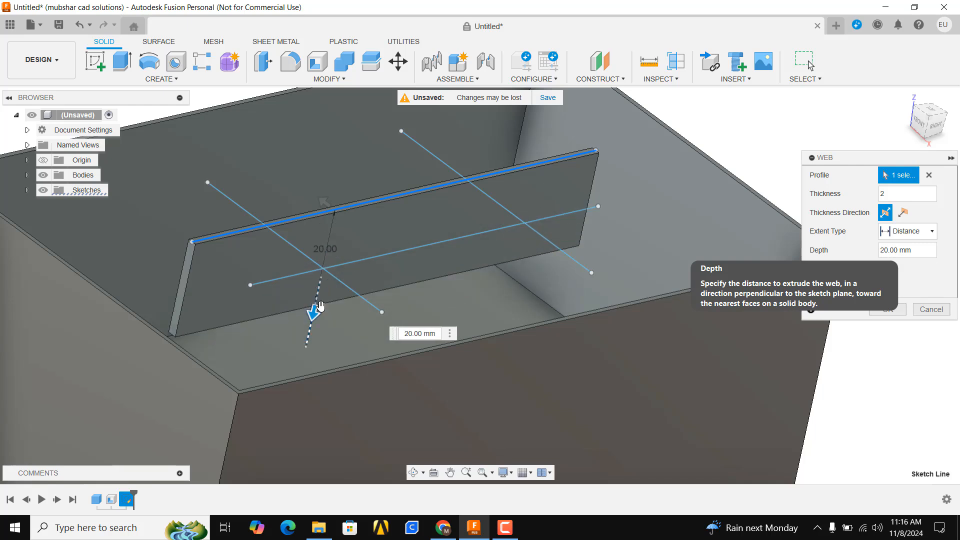
{"action": "left_click", "coordinate": [918, 231]}
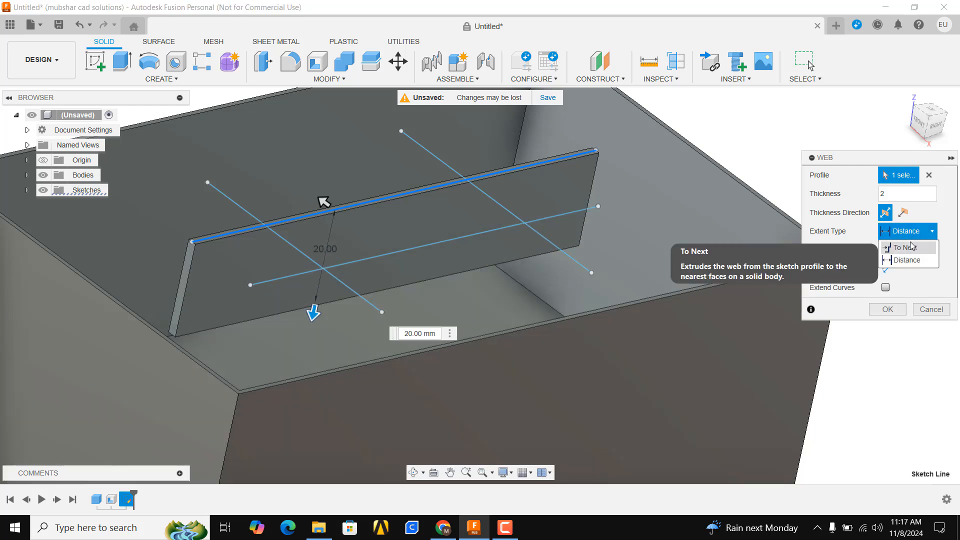
{"action": "left_click", "coordinate": [904, 248]}
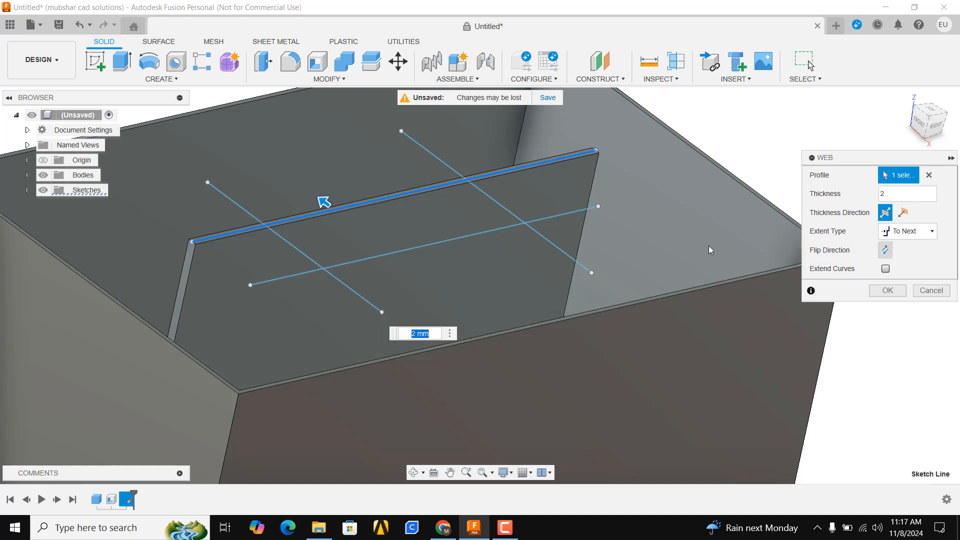
Confirm the web along the first lengthwise line and make the grid sketch visible again.
{"action": "middle_click_drag", "start_coordinate": [556, 240], "coordinate": [500, 300], "text": "shift"}
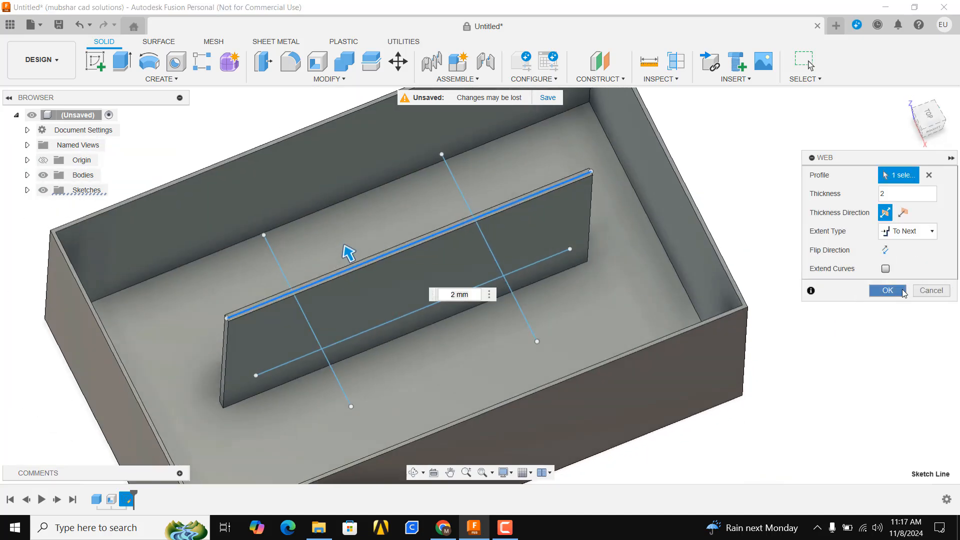
{"action": "left_click", "coordinate": [888, 290]}
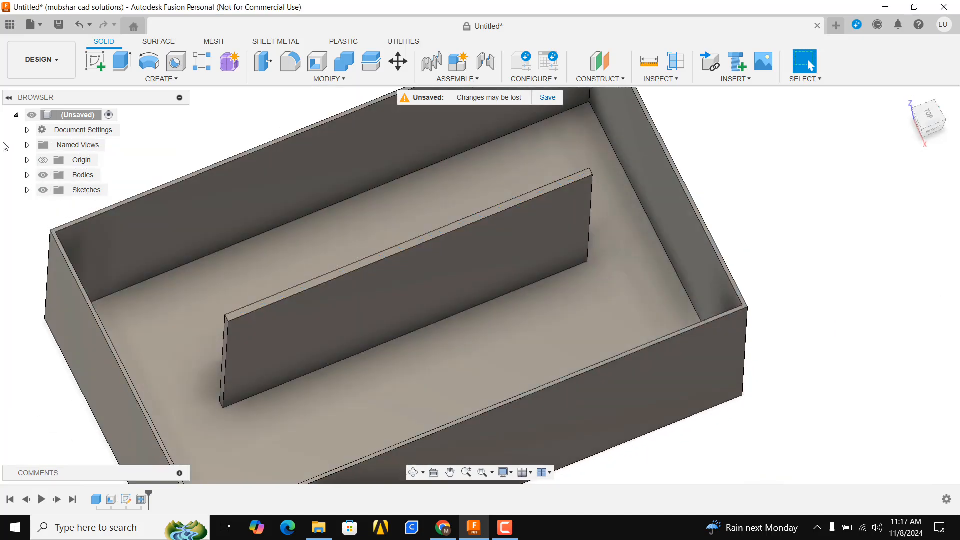
{"action": "left_click", "coordinate": [27, 190]}
{"action": "left_click", "coordinate": [54, 206]}
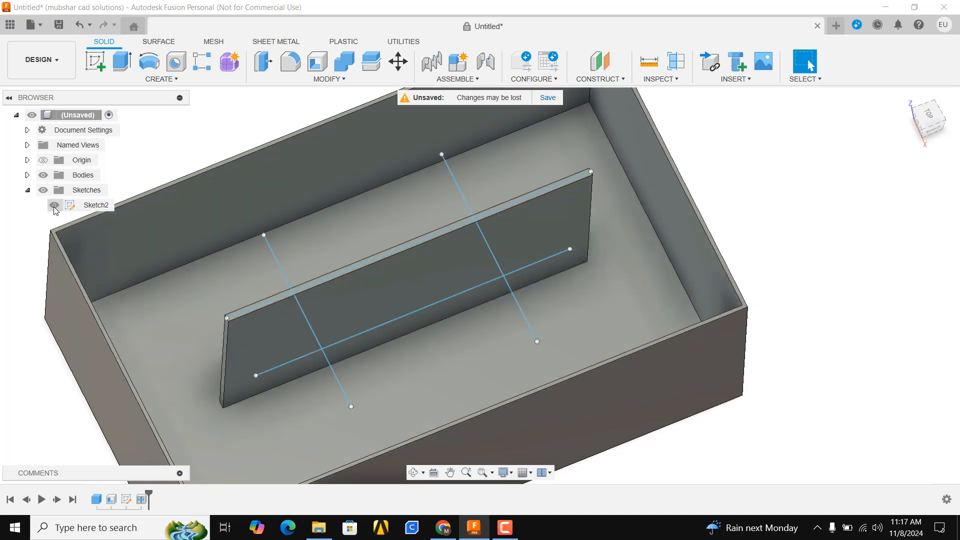
Create a 2 mm thick To Next web from the crossing sketch line nearer the box's back end, without extending curves.
{"action": "left_click", "coordinate": [155, 78]}
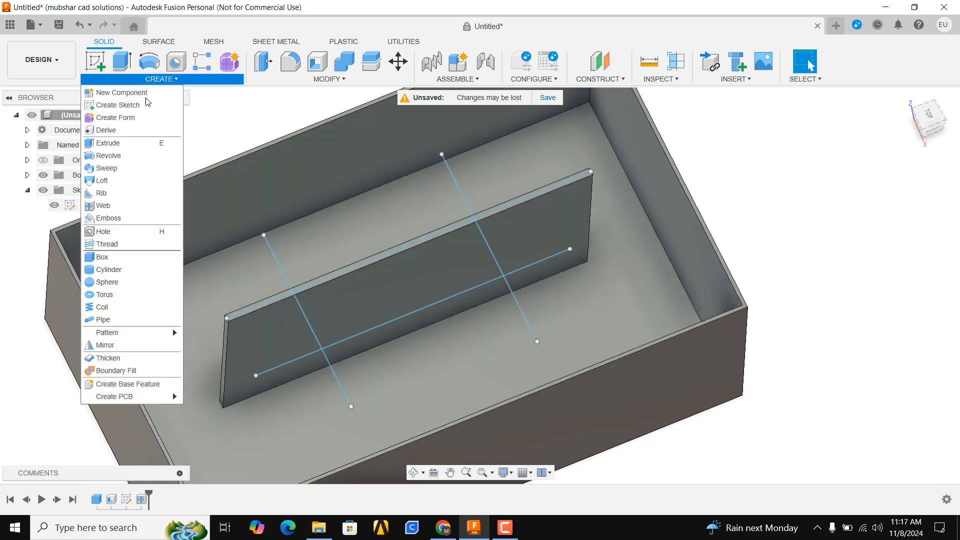
{"action": "left_click", "coordinate": [129, 206]}
{"action": "left_click", "coordinate": [517, 298]}
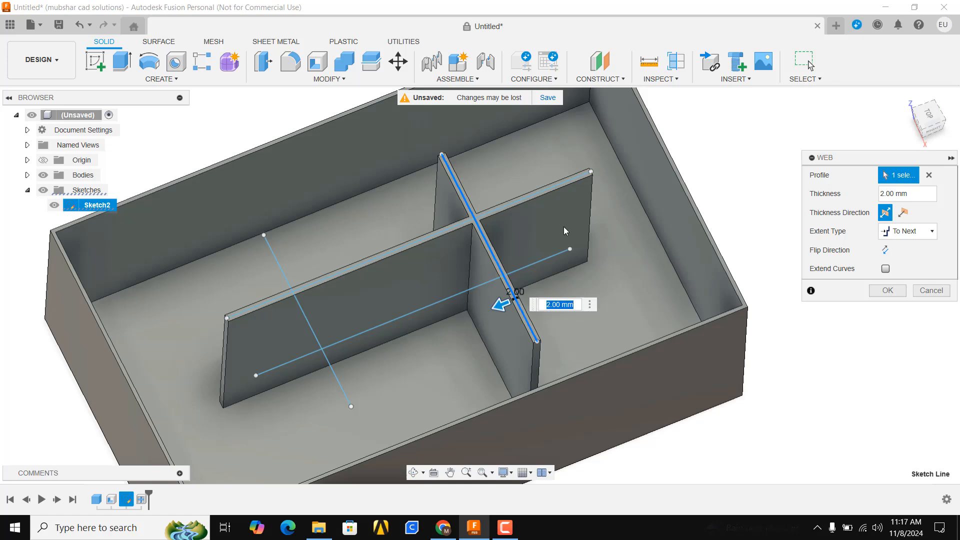
{"action": "left_click", "coordinate": [887, 291]}
{"action": "mouse_move", "coordinate": [702, 272]}
{"action": "middle_mouse_down", "text": "shift"}
{"action": "mouse_move", "coordinate": [678, 215]}
{"action": "mouse_move", "coordinate": [637, 257]}
{"action": "mouse_move", "coordinate": [851, 310]}
{"action": "mouse_move", "coordinate": [795, 330]}
{"action": "mouse_move", "coordinate": [784, 348]}
{"action": "middle_mouse_up", "text": "shift"}
{"action": "scroll", "coordinate": [545, 203], "scroll_direction": "down", "scroll_amount": 2}
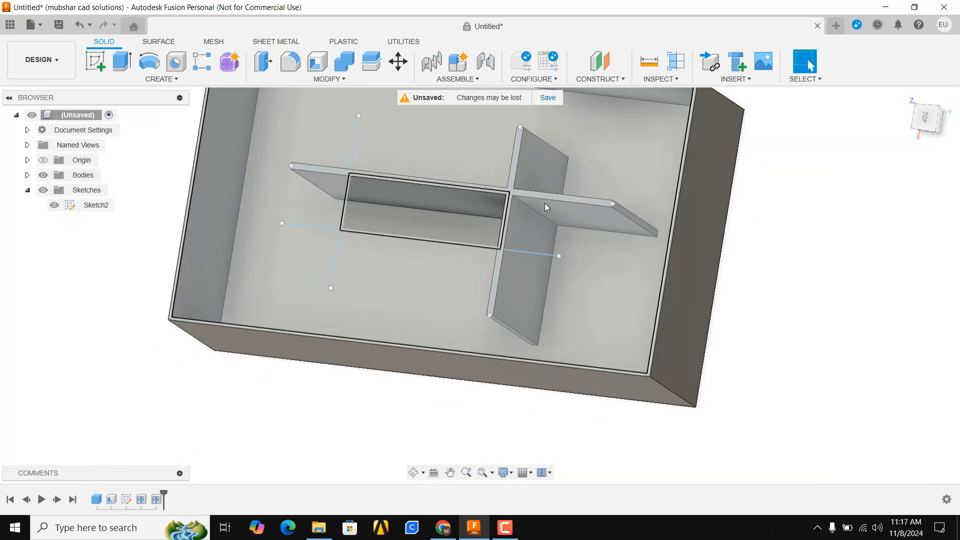
{"action": "scroll", "coordinate": [504, 244], "scroll_direction": "up", "scroll_amount": 4}
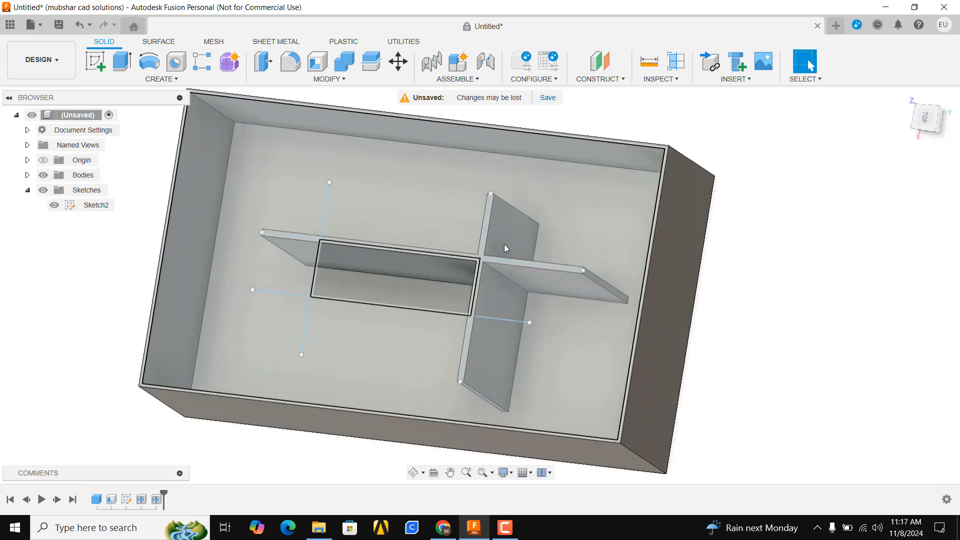
{"action": "middle_click_drag", "start_coordinate": [489, 264], "coordinate": [507, 233], "text": "shift"}
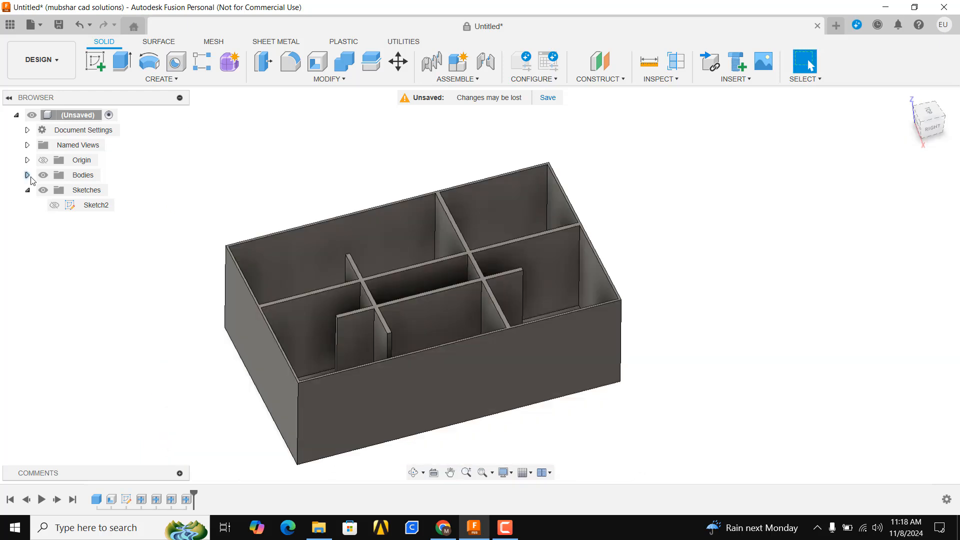
Hide the divided box body to clear the canvas for a new example.
{"action": "left_click", "coordinate": [53, 191]}
{"action": "left_click", "coordinate": [173, 79]}
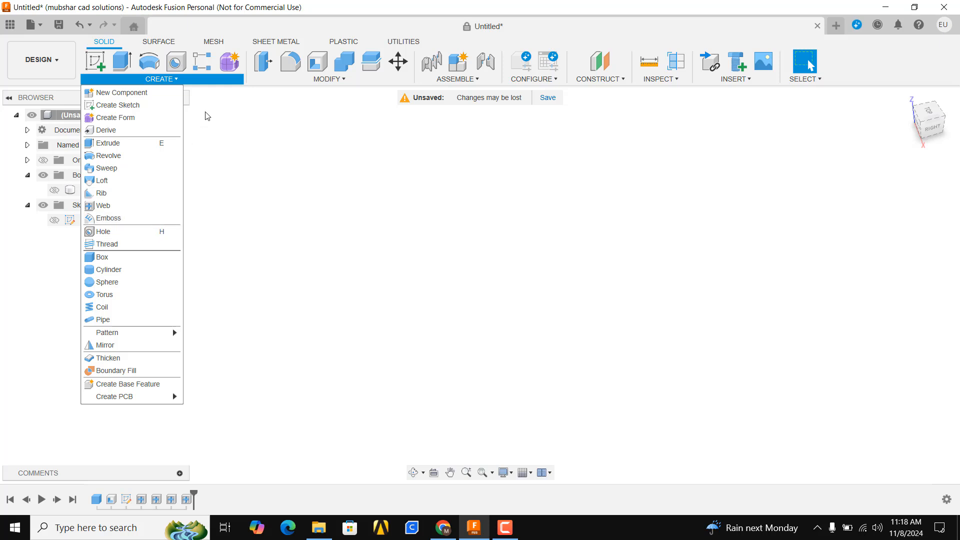
{"action": "left_click", "coordinate": [308, 169]}
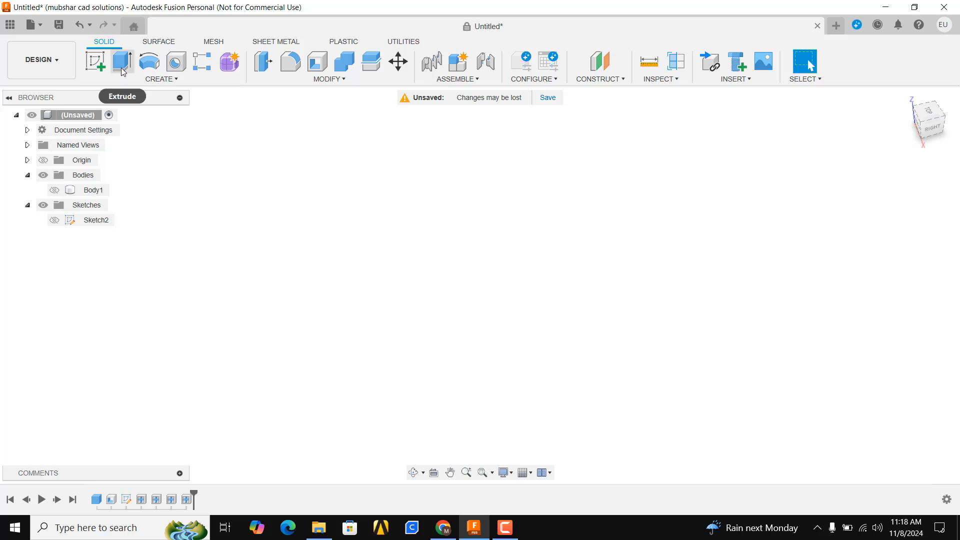
Create a tall cylinder about 64 mm in diameter on the ground plane, centred at the origin, as a new body.
{"action": "left_click", "coordinate": [132, 80]}
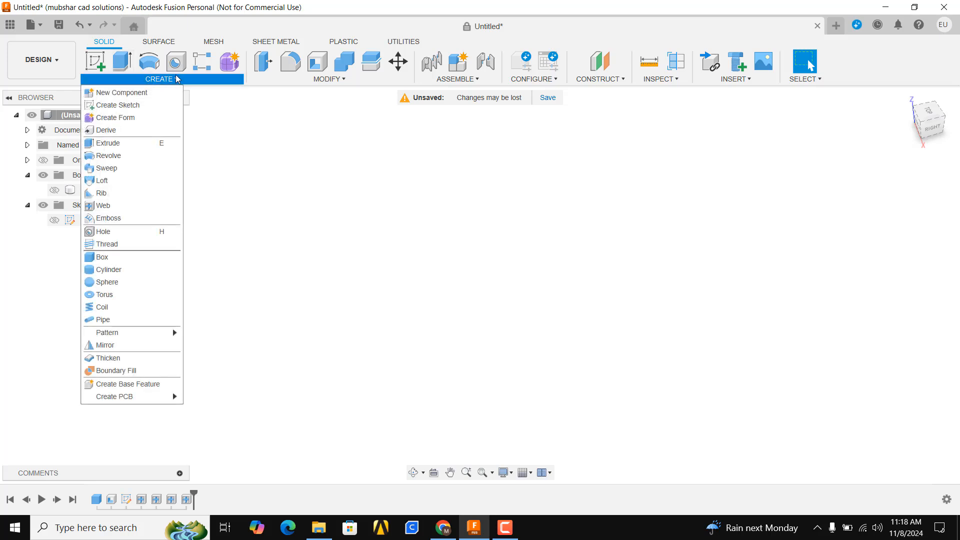
{"action": "left_click", "coordinate": [119, 271]}
{"action": "left_click", "coordinate": [288, 351]}
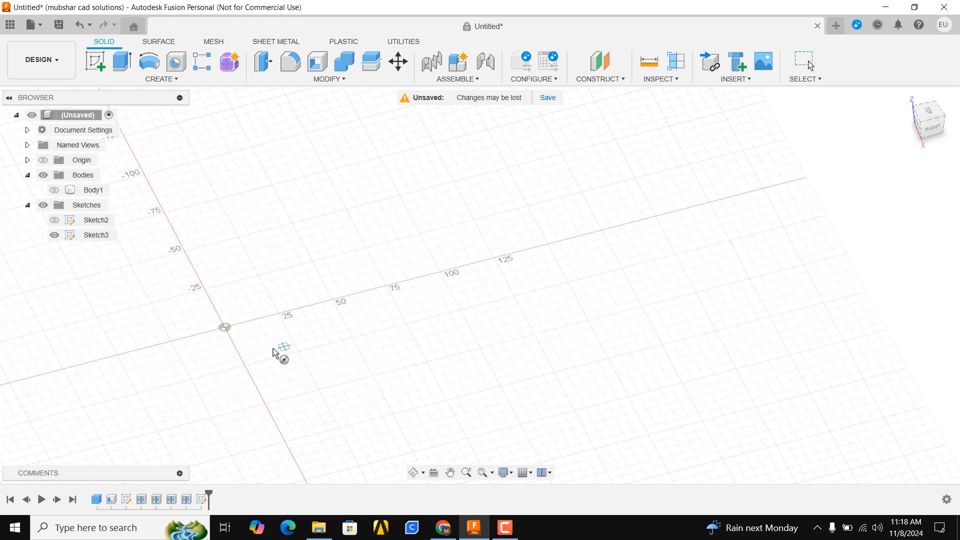
{"action": "left_click", "coordinate": [225, 328]}
{"action": "left_click", "coordinate": [300, 349]}
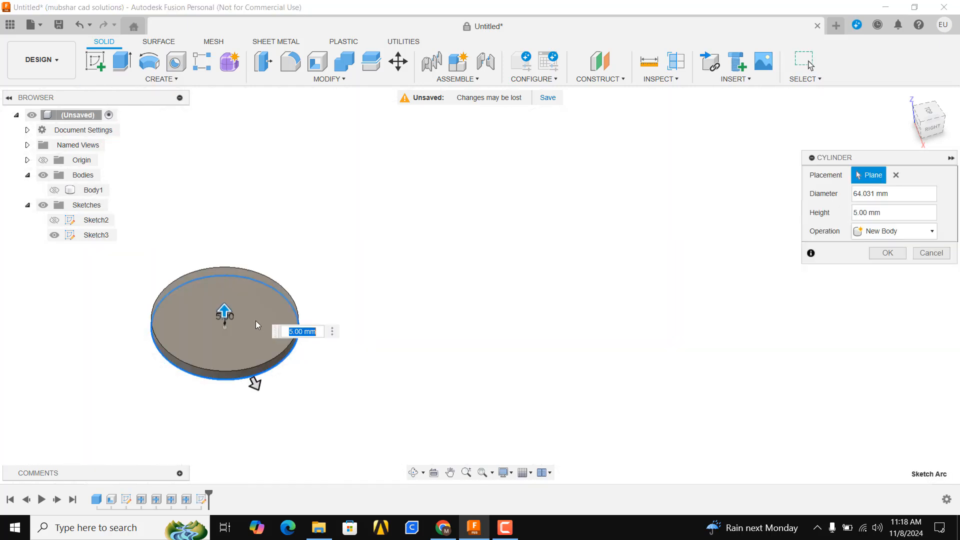
{"action": "left_click_drag", "start_coordinate": [224, 310], "coordinate": [226, 132]}
{"action": "left_click", "coordinate": [887, 253]}
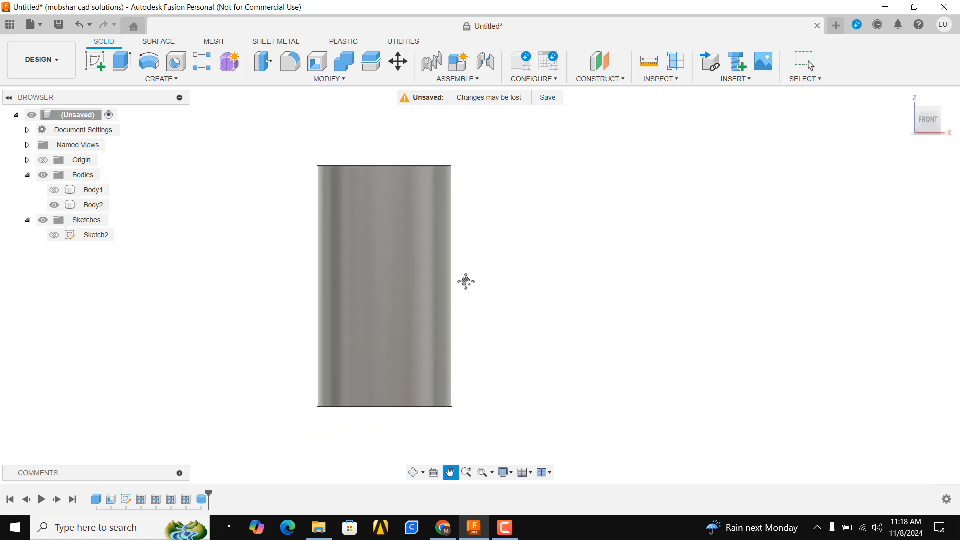
Sketch a rectangle about 102 by 15 mm on the front plane across the cylinder's middle, extending past both sides, and finish the sketch.
{"action": "left_click", "coordinate": [107, 61]}
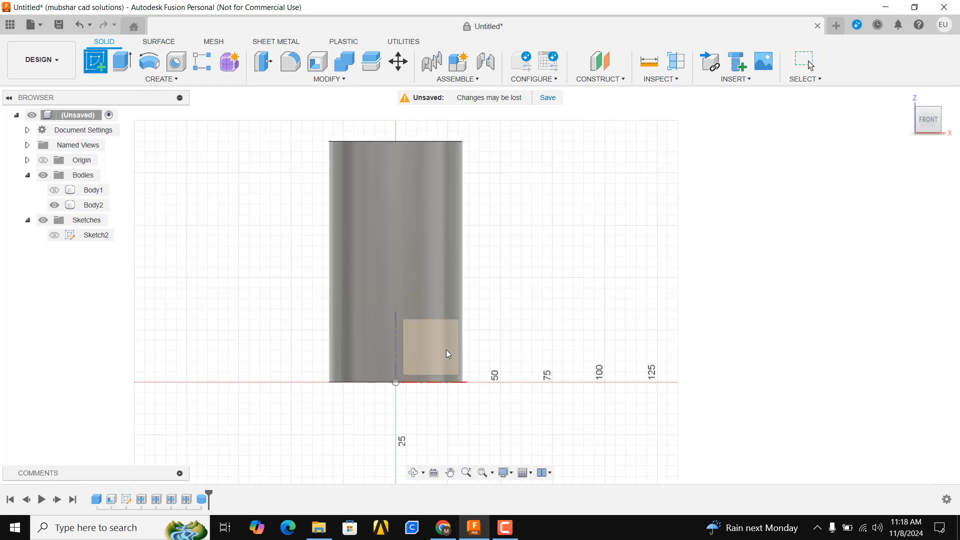
{"action": "left_click", "coordinate": [448, 354]}
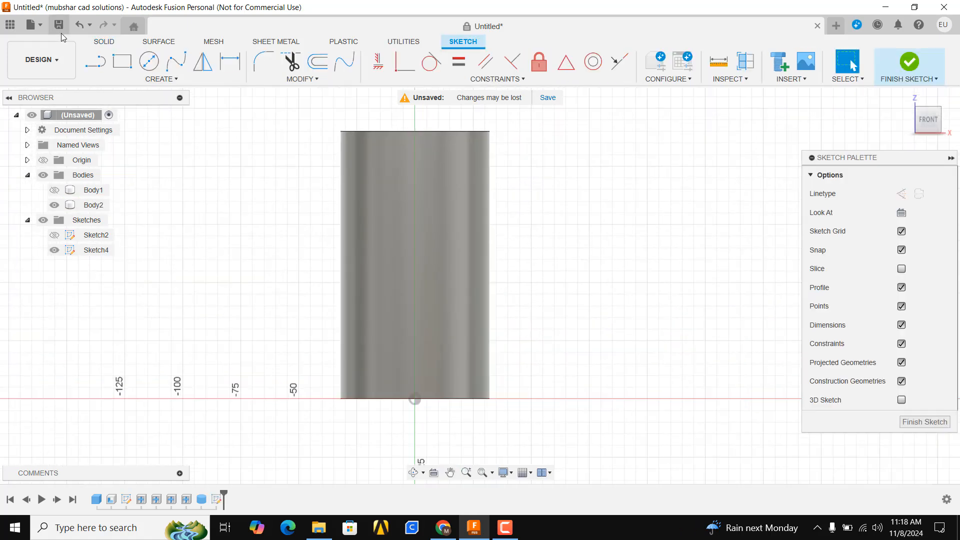
{"action": "left_click", "coordinate": [122, 62]}
{"action": "left_click", "coordinate": [299, 243]}
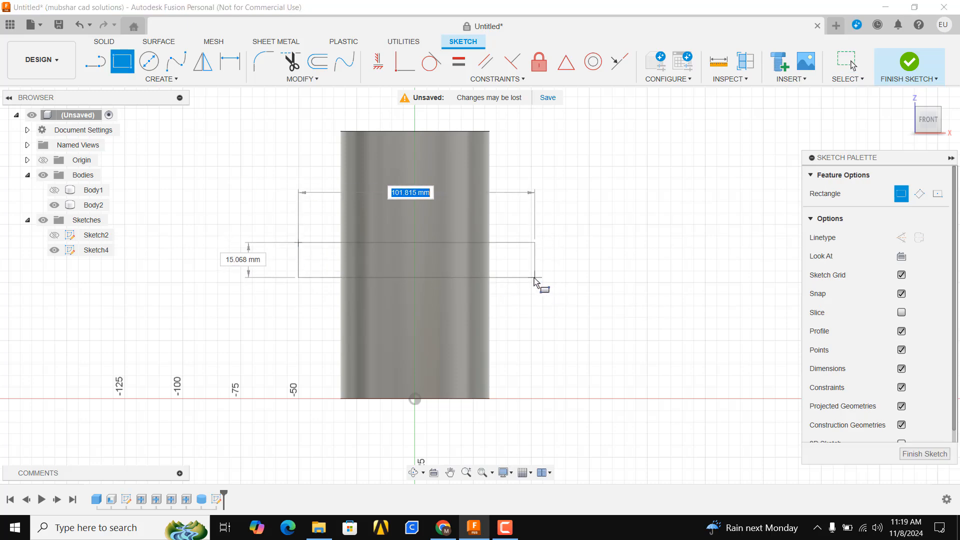
{"action": "left_click", "coordinate": [534, 279]}
{"action": "scroll", "coordinate": [518, 203], "scroll_direction": "up", "scroll_amount": 3}
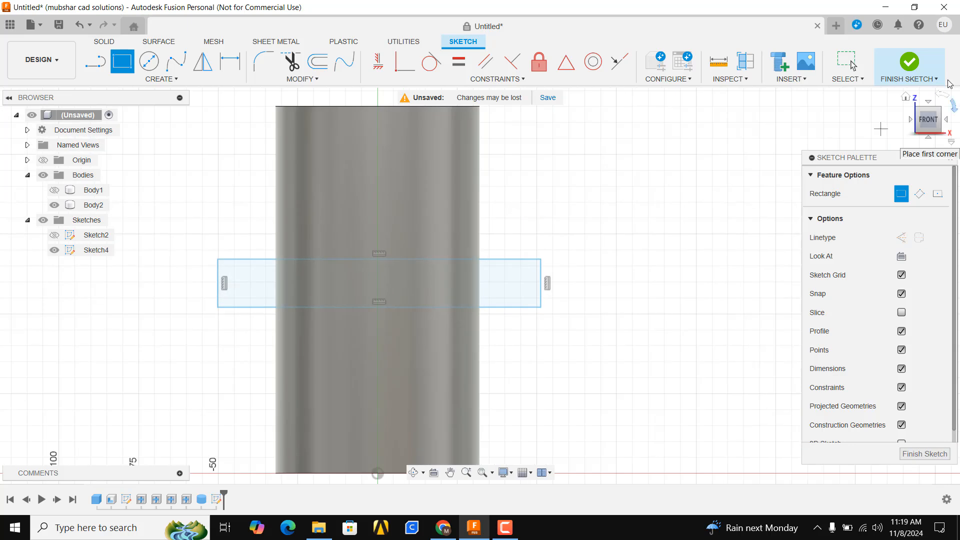
{"action": "left_click", "coordinate": [909, 70]}
Start an Emboss with the sketched rectangle as the profile and the cylinder's curved side as the target face.
{"action": "left_click", "coordinate": [147, 79]}
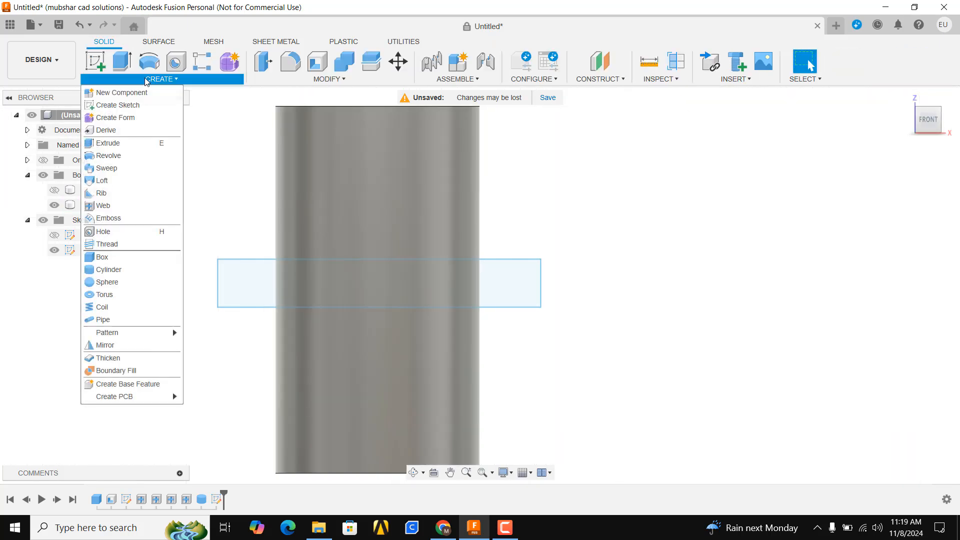
{"action": "left_click", "coordinate": [107, 218]}
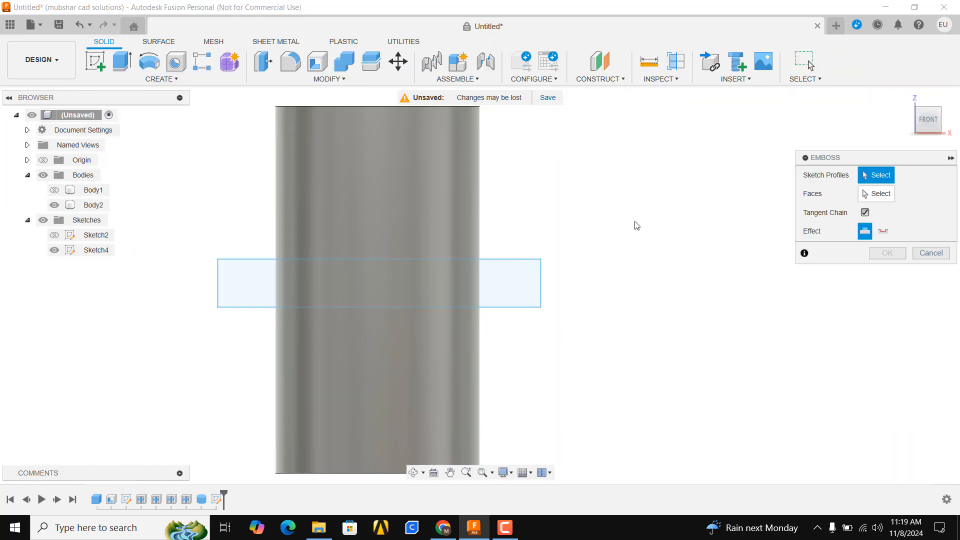
{"action": "scroll", "coordinate": [637, 225], "scroll_direction": "down", "scroll_amount": 2}
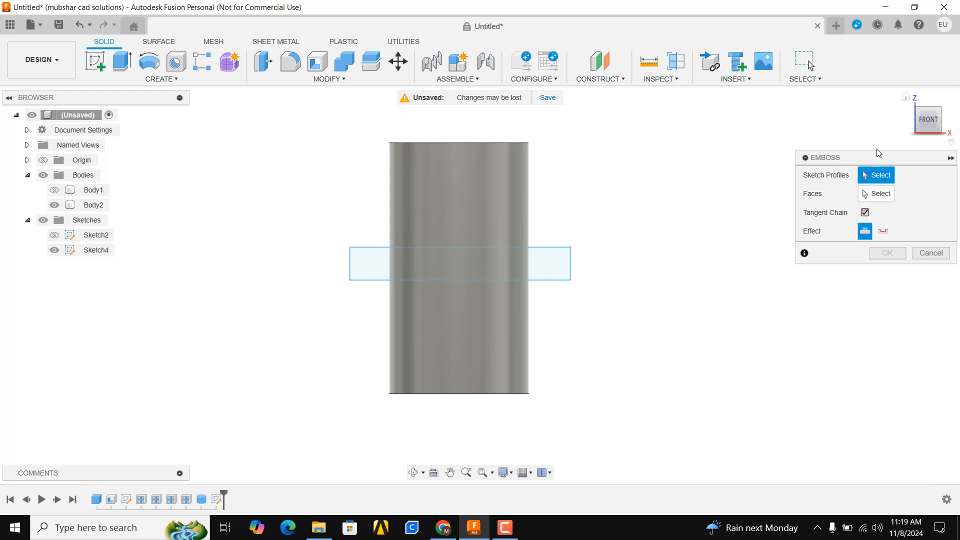
{"action": "left_click_drag", "start_coordinate": [875, 158], "coordinate": [700, 160]}
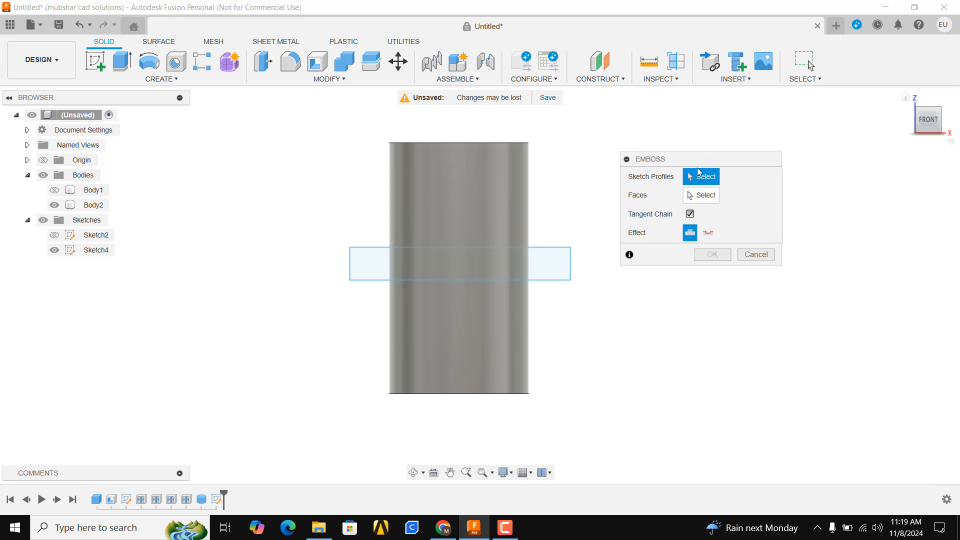
{"action": "left_click", "coordinate": [547, 260]}
{"action": "left_click", "coordinate": [700, 195]}
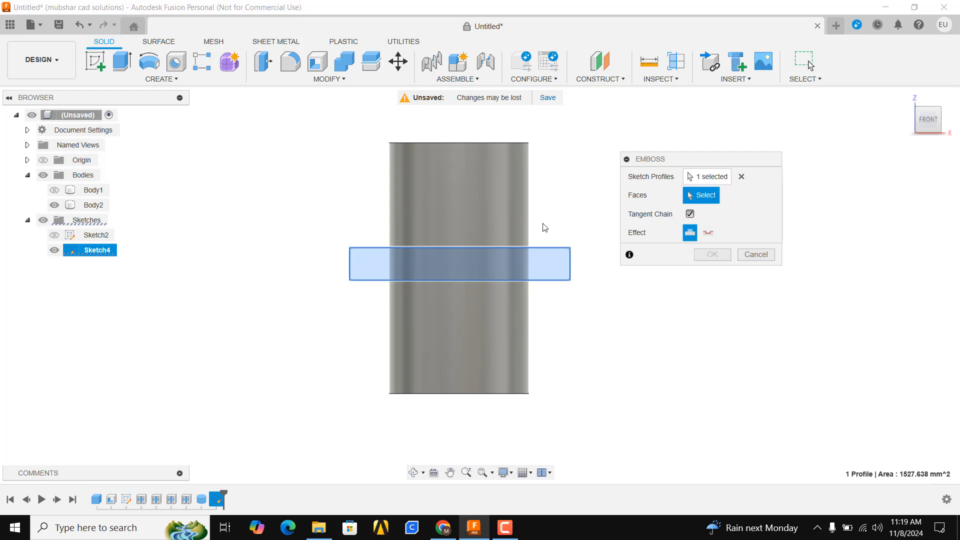
{"action": "scroll", "coordinate": [519, 235], "scroll_direction": "up", "scroll_amount": 2}
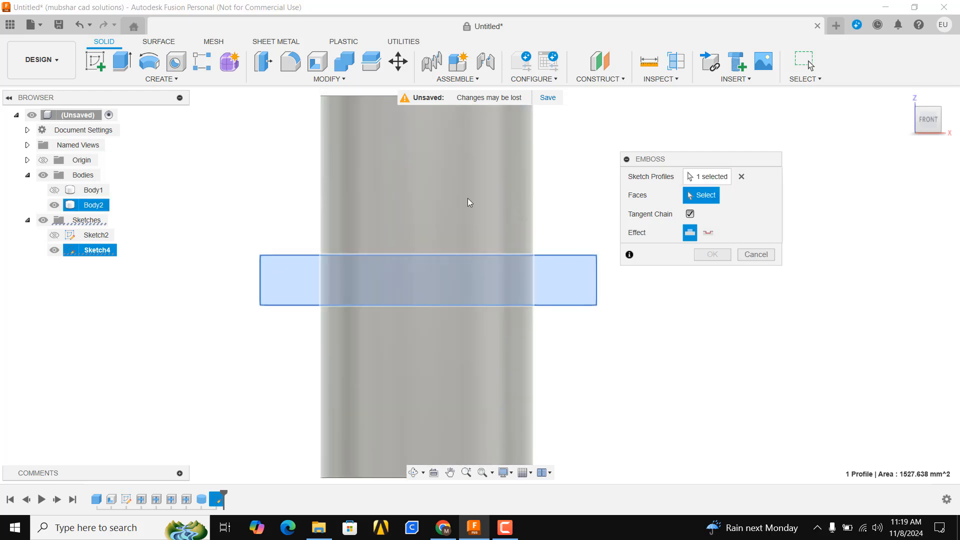
{"action": "left_click", "coordinate": [482, 209]}
Try a 5 mm emboss depth on the cylinder's wrapped band and set the depth to 1 mm.
{"action": "scroll", "coordinate": [479, 268], "scroll_direction": "down", "scroll_amount": 2}
{"action": "middle_click_drag", "start_coordinate": [506, 242], "coordinate": [385, 248], "text": "shift"}
{"action": "scroll", "coordinate": [517, 263], "scroll_direction": "up", "scroll_amount": 3}
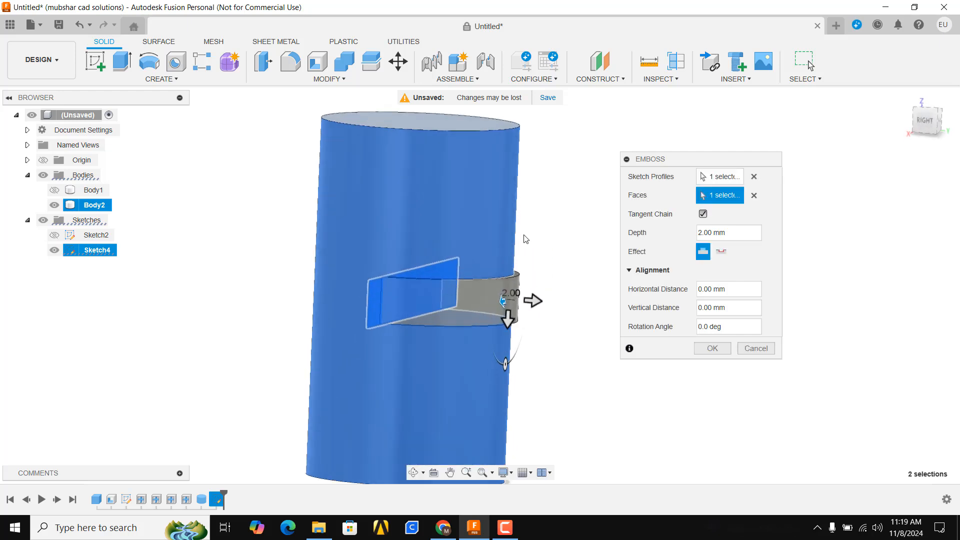
{"action": "middle_click_drag", "start_coordinate": [517, 263], "coordinate": [383, 258], "text": "shift"}
{"action": "scroll", "coordinate": [515, 332], "scroll_direction": "up", "scroll_amount": 2}
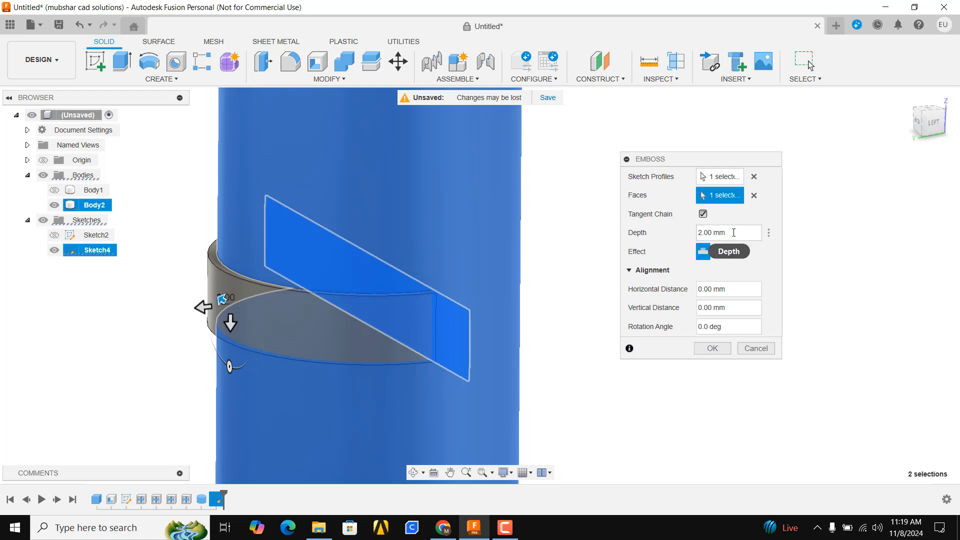
{"action": "type", "text": "5"}
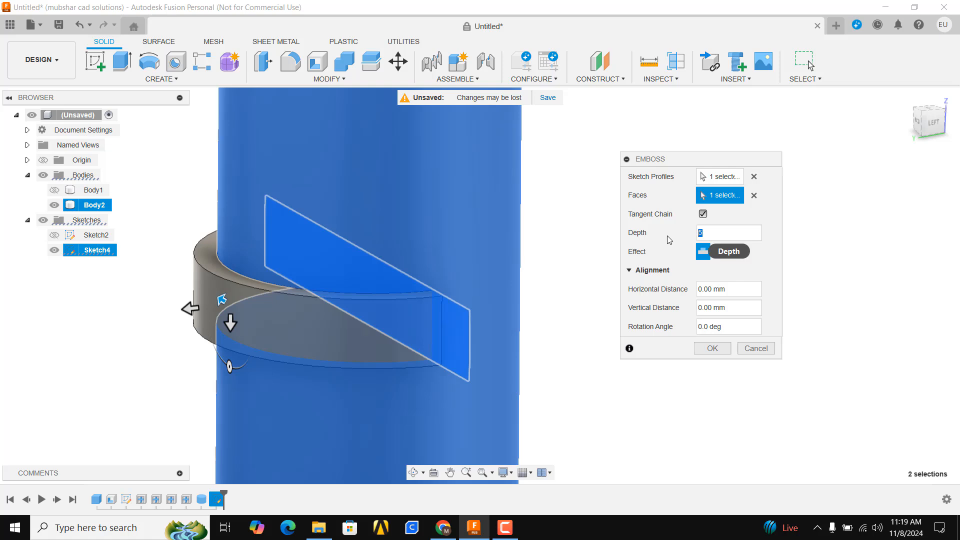
{"action": "scroll", "coordinate": [450, 229], "scroll_direction": "down", "scroll_amount": 3}
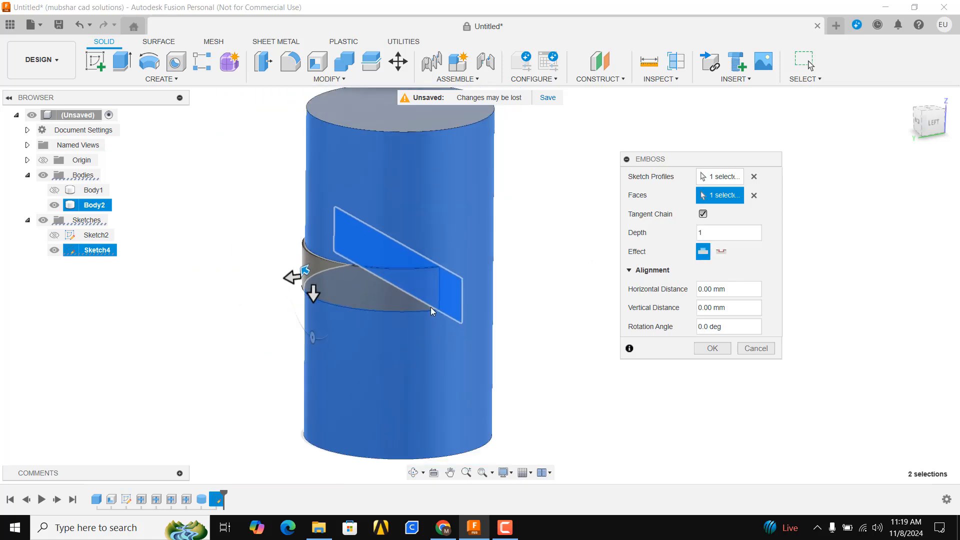
Offset the embossed band by a vertical distance of 10 mm and set its rotation angle to 45 degrees.
{"action": "middle_click_drag", "start_coordinate": [433, 315], "coordinate": [505, 290], "text": "shift"}
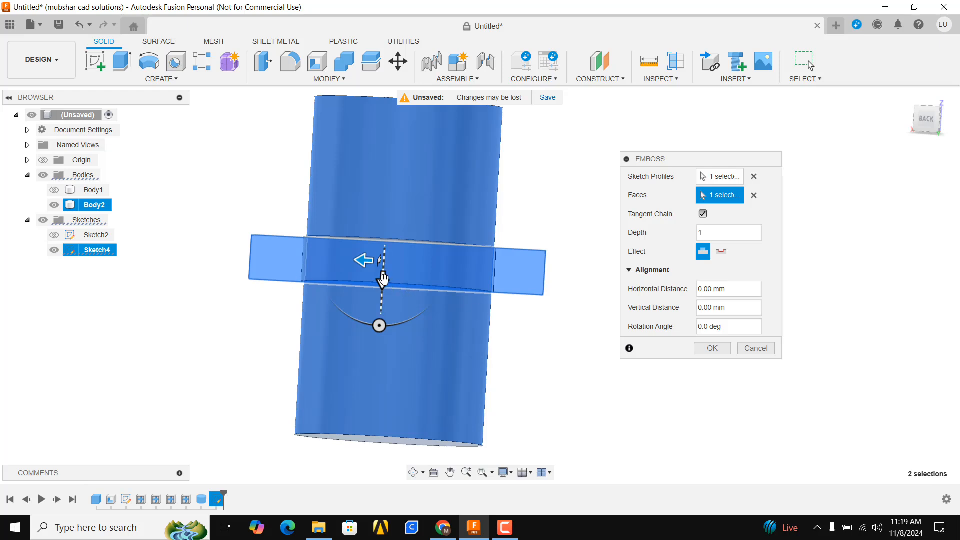
{"action": "left_click_drag", "start_coordinate": [383, 279], "coordinate": [380, 311]}
{"action": "middle_click_drag", "start_coordinate": [477, 319], "coordinate": [437, 336], "text": "shift"}
{"action": "left_click_drag", "start_coordinate": [744, 328], "coordinate": [644, 323]}
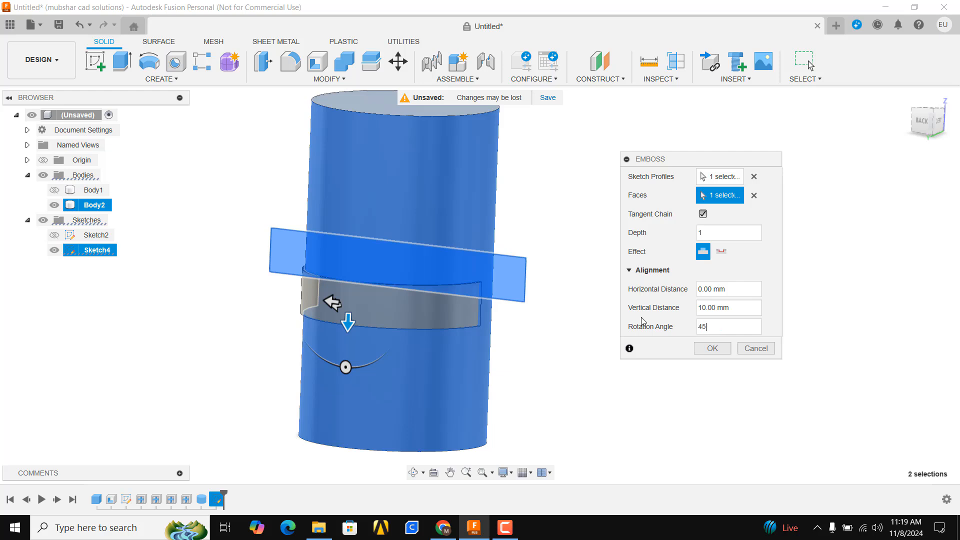
Examine the slanted band's wrap around the cylinder and its raised edges up close in the emboss preview.
{"action": "middle_click_drag", "start_coordinate": [415, 319], "coordinate": [437, 319], "text": "shift"}
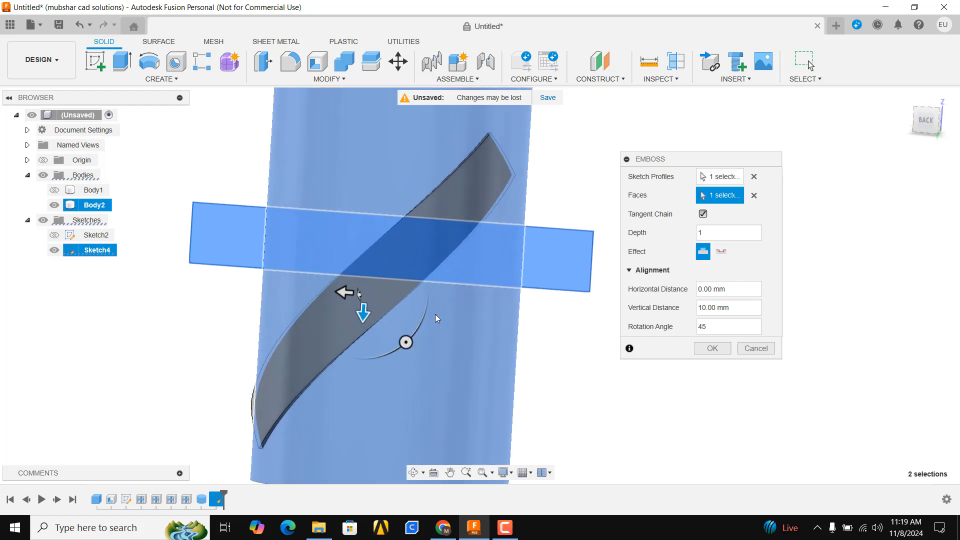
{"action": "scroll", "coordinate": [429, 336], "scroll_direction": "down", "scroll_amount": 2}
{"action": "scroll", "coordinate": [510, 232], "scroll_direction": "up", "scroll_amount": 7}
{"action": "scroll", "coordinate": [444, 244], "scroll_direction": "down", "scroll_amount": 2}
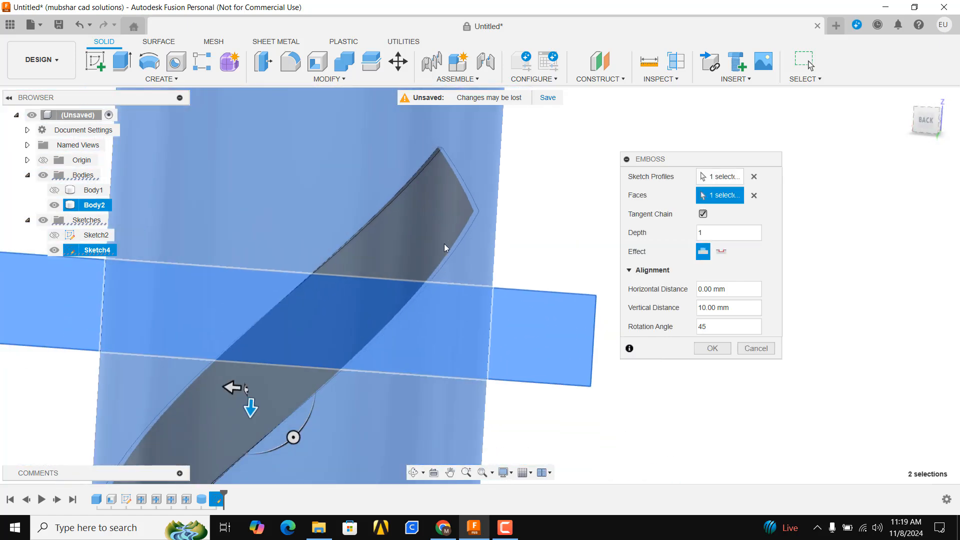
{"action": "scroll", "coordinate": [444, 244], "scroll_direction": "down", "scroll_amount": 3}
{"action": "middle_click_drag", "start_coordinate": [444, 244], "coordinate": [440, 279], "text": "shift"}
{"action": "scroll", "coordinate": [436, 256], "scroll_direction": "up", "scroll_amount": 2}
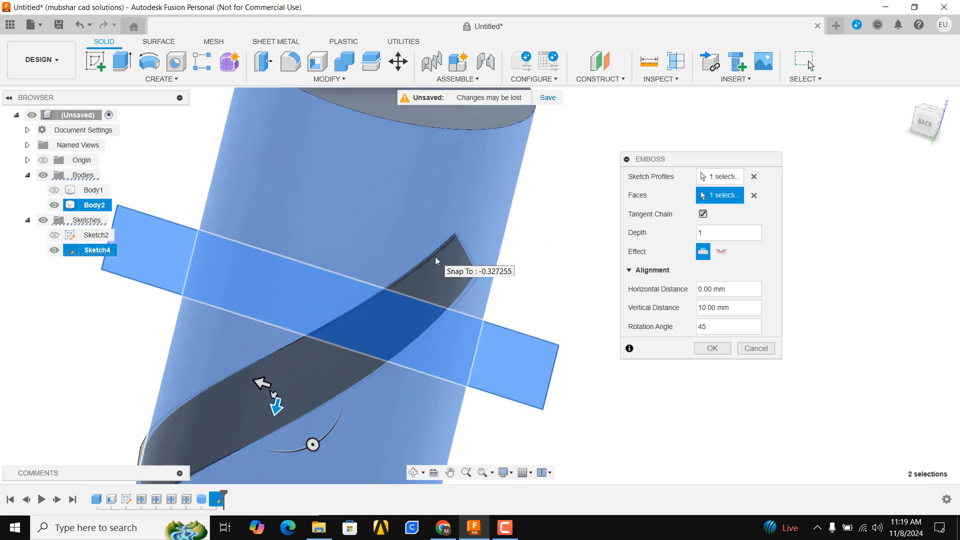
{"action": "scroll", "coordinate": [441, 235], "scroll_direction": "up", "scroll_amount": 3}
{"action": "scroll", "coordinate": [465, 268], "scroll_direction": "up", "scroll_amount": 2}
{"action": "middle_click_drag", "start_coordinate": [465, 268], "coordinate": [296, 227], "text": "shift"}
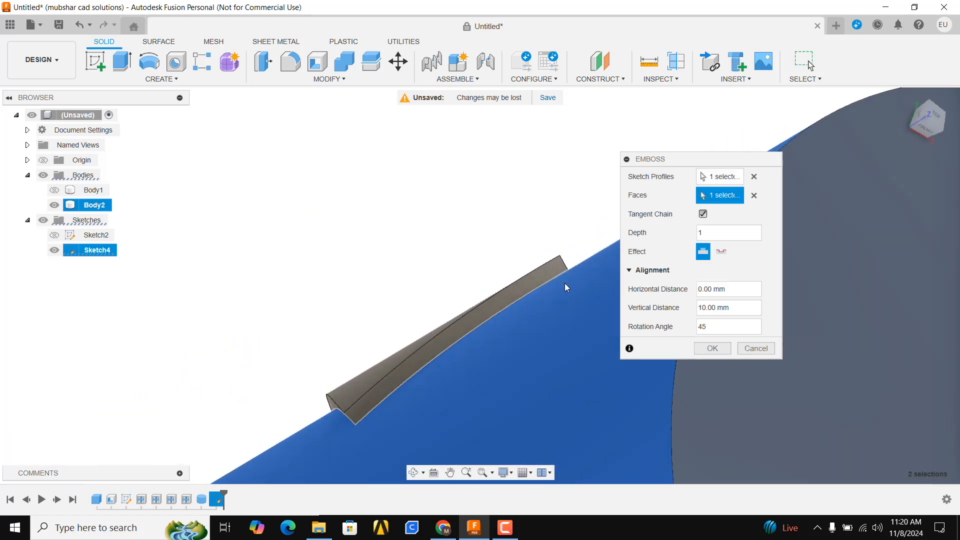
Switch the effect to Deboss and complete the feature so the slanted band is cut 1 mm into the cylinder.
{"action": "left_click", "coordinate": [722, 251]}
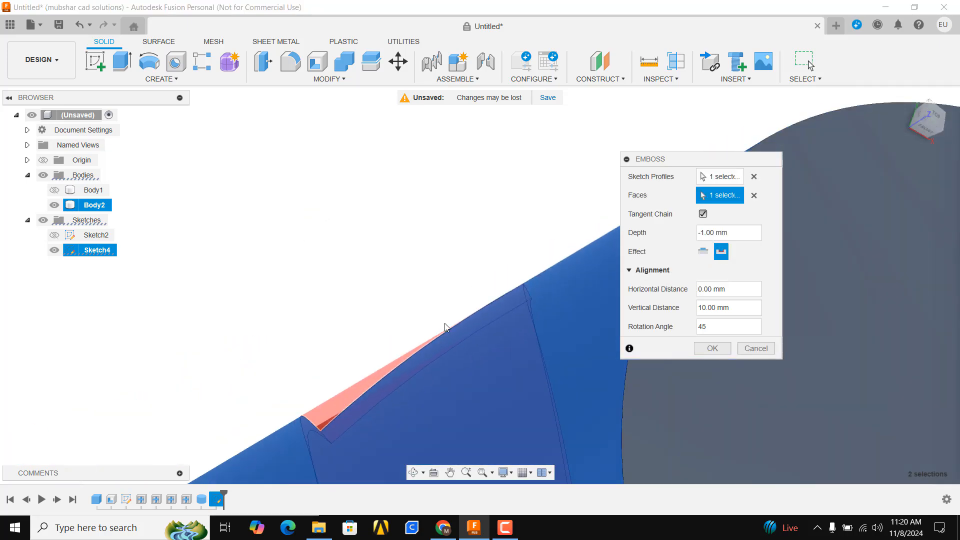
{"action": "scroll", "coordinate": [445, 327], "scroll_direction": "down", "scroll_amount": 2}
{"action": "middle_click_drag", "start_coordinate": [388, 338], "coordinate": [410, 383], "text": "shift"}
{"action": "scroll", "coordinate": [410, 384], "scroll_direction": "down", "scroll_amount": 2}
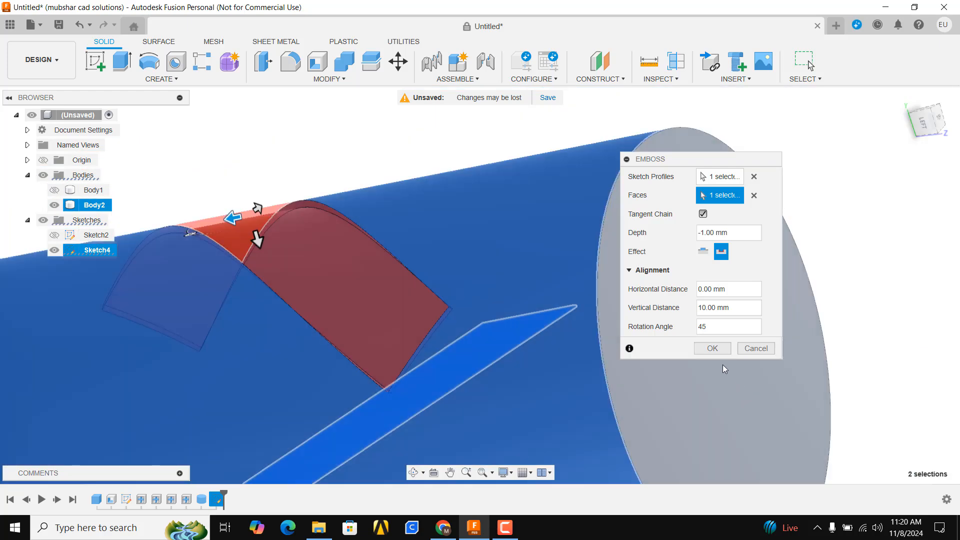
{"action": "left_click", "coordinate": [713, 348]}
{"action": "middle_click_drag", "start_coordinate": [763, 210], "coordinate": [498, 320], "text": "shift"}
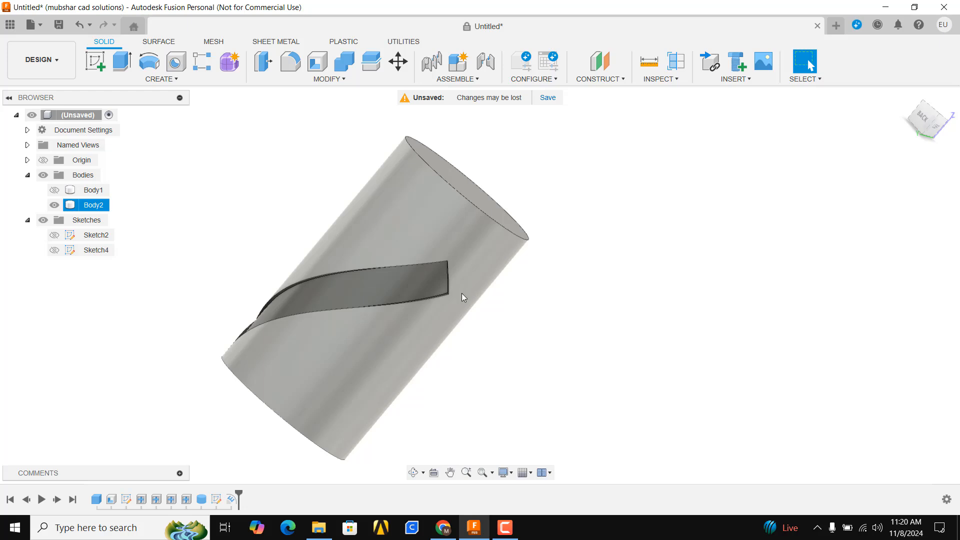
{"action": "middle_click_drag", "start_coordinate": [504, 273], "coordinate": [340, 227], "text": "shift"}
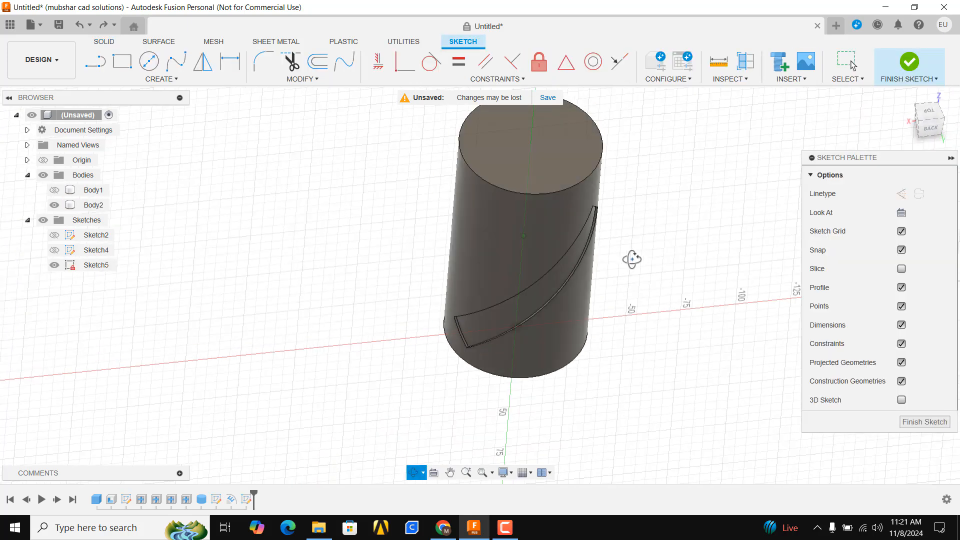
Leave the open sketch and start a new sketch on the cylinder's flat top face, viewed straight on.
{"action": "middle_click_drag", "start_coordinate": [632, 260], "coordinate": [626, 278], "text": "shift"}
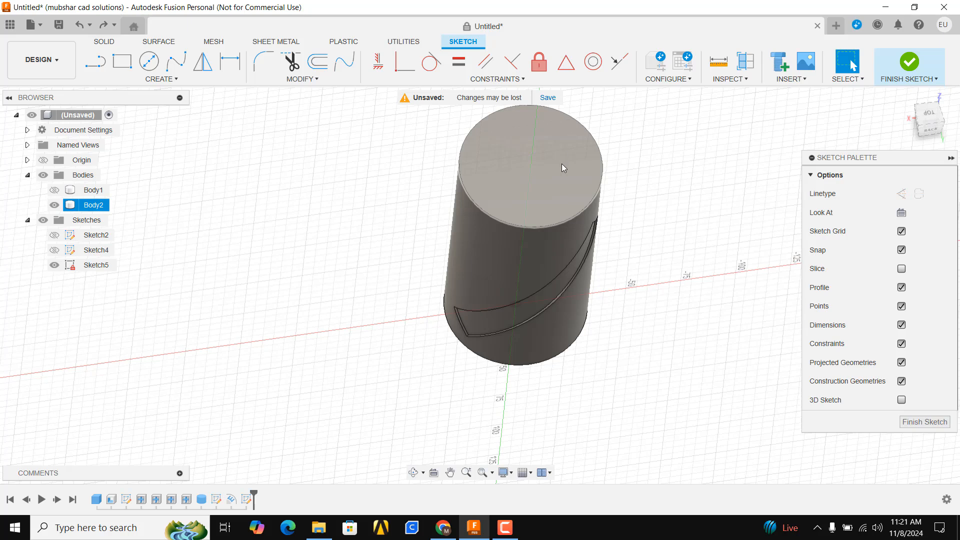
{"action": "left_click", "coordinate": [562, 164]}
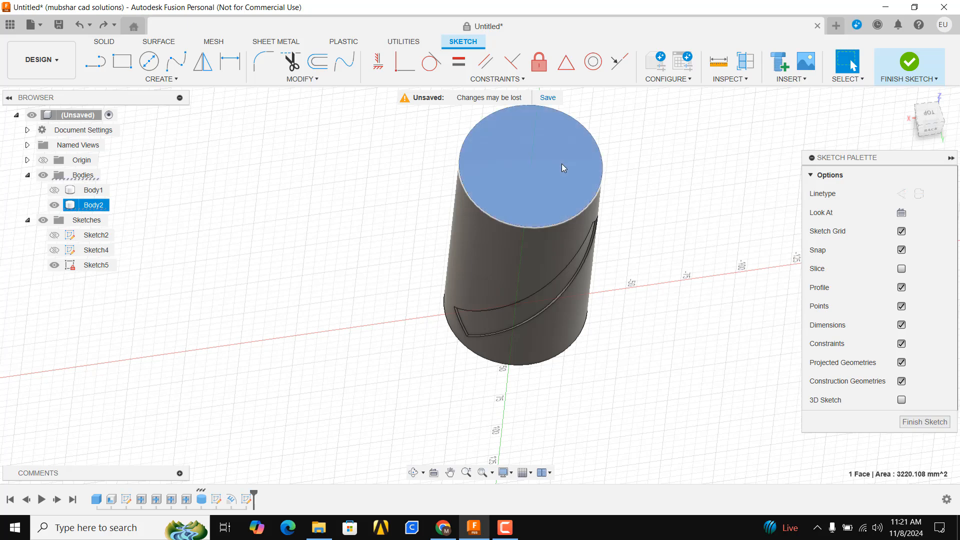
{"action": "left_click", "coordinate": [937, 117]}
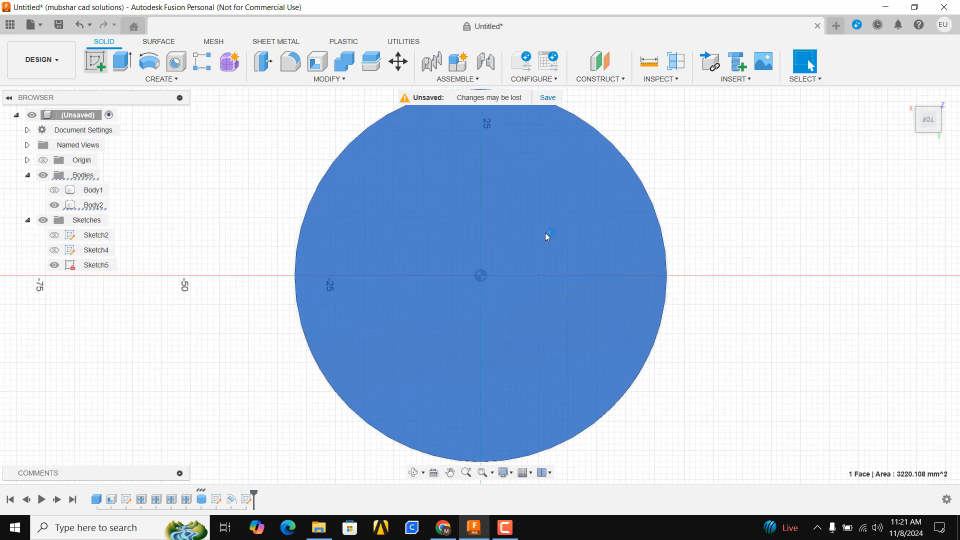
{"action": "left_click", "coordinate": [545, 235]}
Add the sketch text "Fusion360" in a rectangular frame across the middle of the top face and finish the sketch.
{"action": "left_click", "coordinate": [161, 79]}
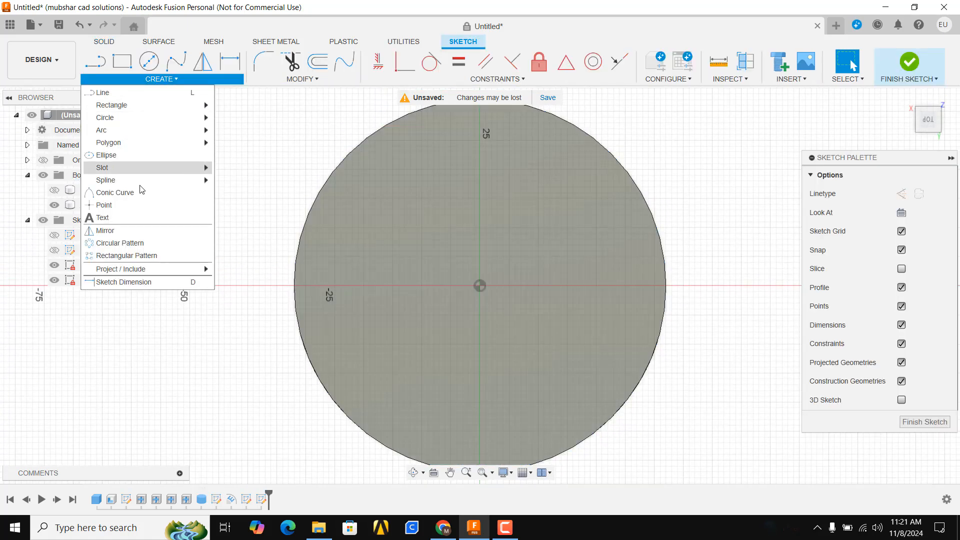
{"action": "left_click", "coordinate": [127, 218]}
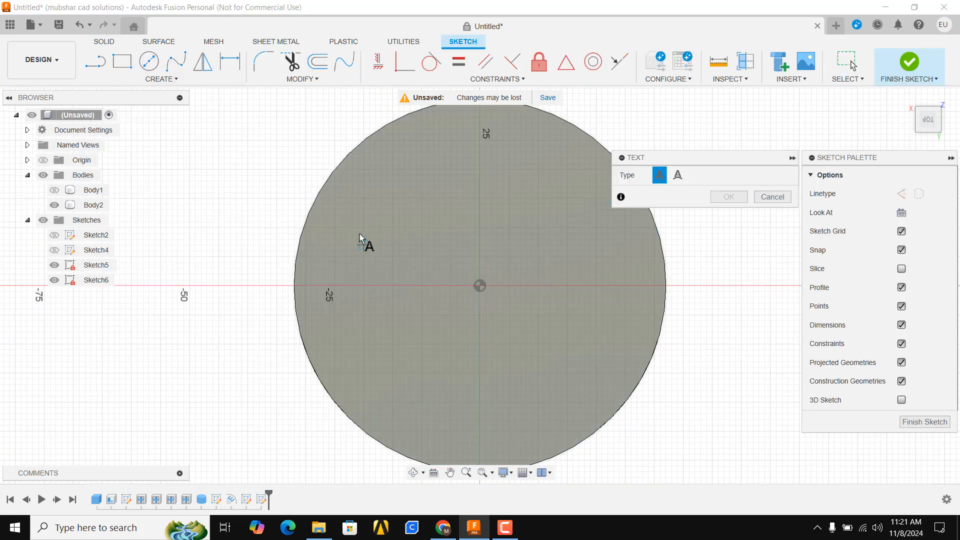
{"action": "left_click", "coordinate": [598, 331]}
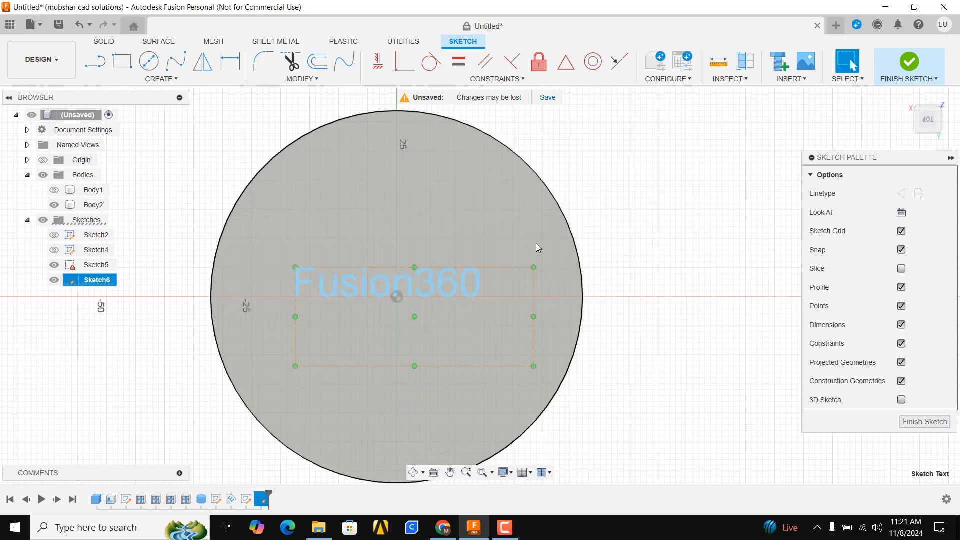
{"action": "left_click", "coordinate": [910, 62]}
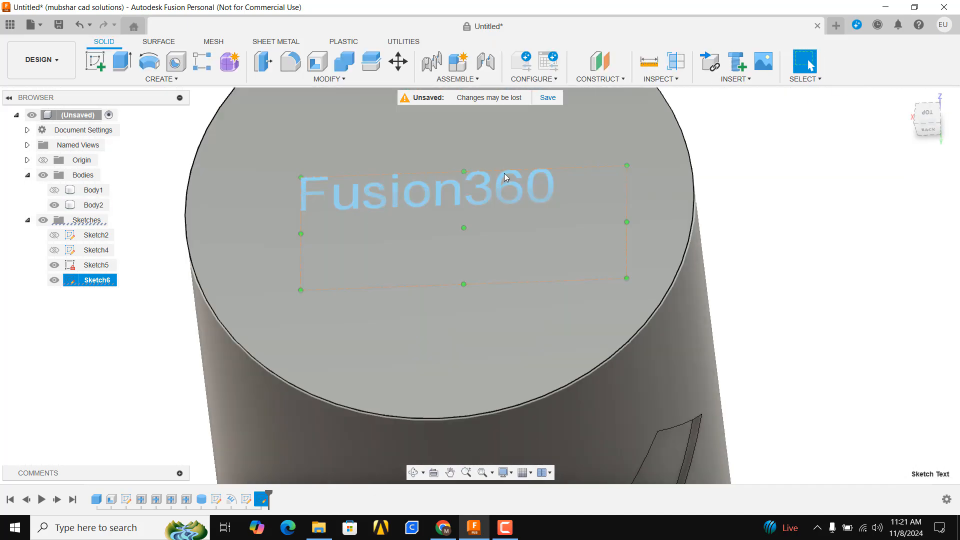
Deboss the "Fusion360" text 1 mm deep into the cylinder's top face and inspect the engraved letters.
{"action": "left_click", "coordinate": [166, 80]}
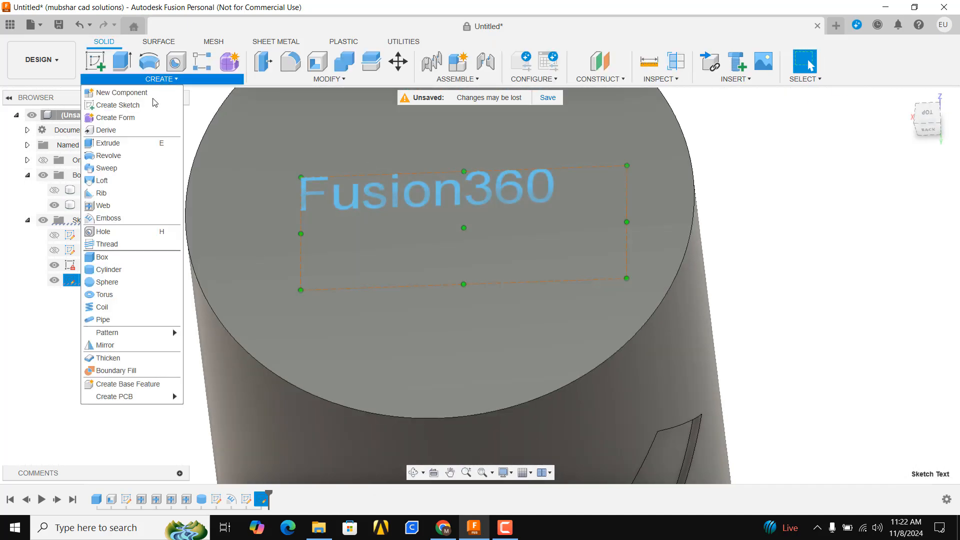
{"action": "left_click", "coordinate": [123, 218]}
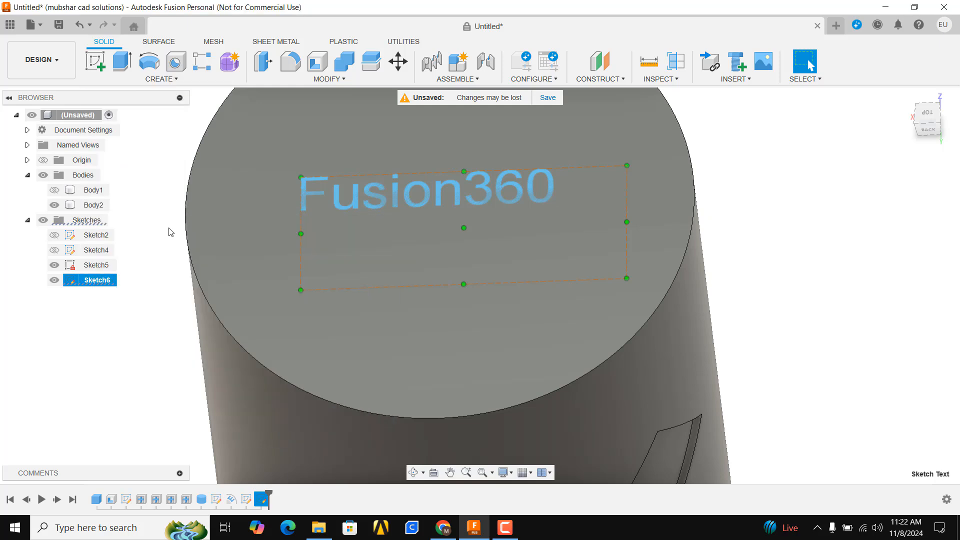
{"action": "left_click", "coordinate": [474, 199]}
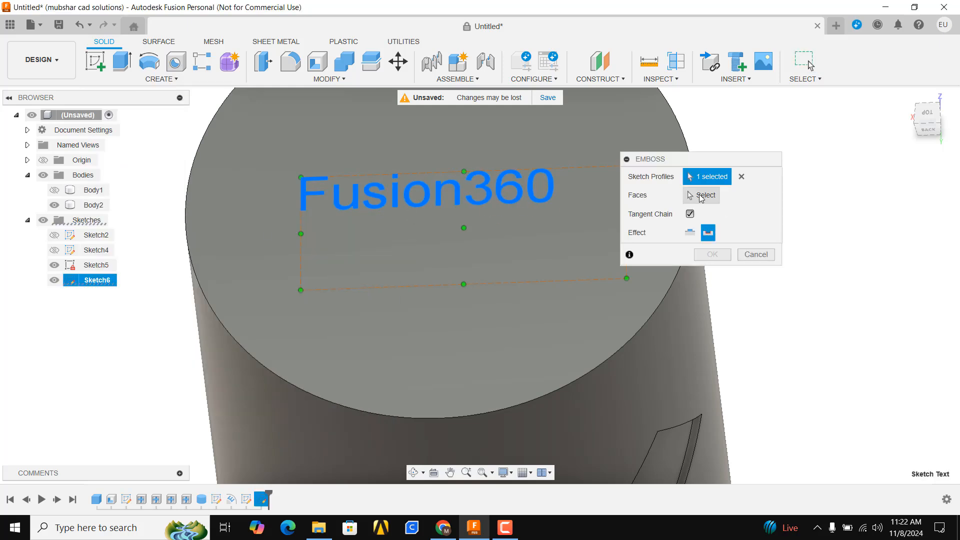
{"action": "left_click", "coordinate": [431, 314]}
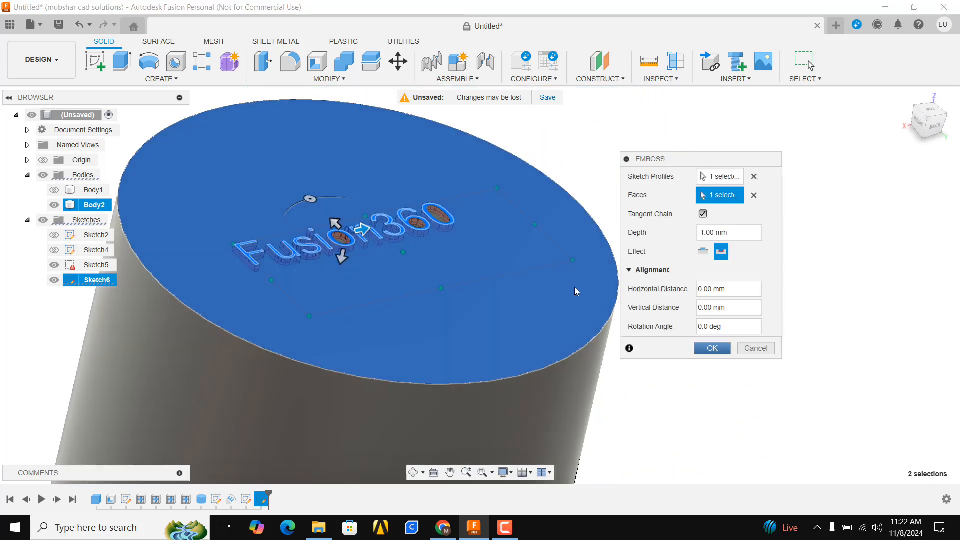
{"action": "key", "text": "Return"}
{"action": "scroll", "coordinate": [546, 280], "scroll_direction": "up", "scroll_amount": 10}
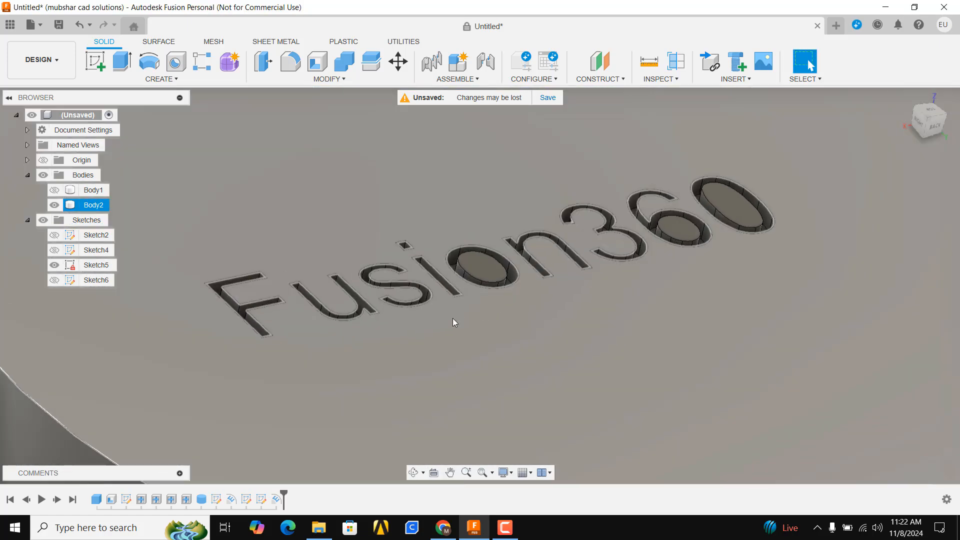
{"action": "scroll", "coordinate": [443, 291], "scroll_direction": "up", "scroll_amount": 5}
{"action": "middle_click_drag", "start_coordinate": [464, 268], "coordinate": [428, 331], "text": "shift"}
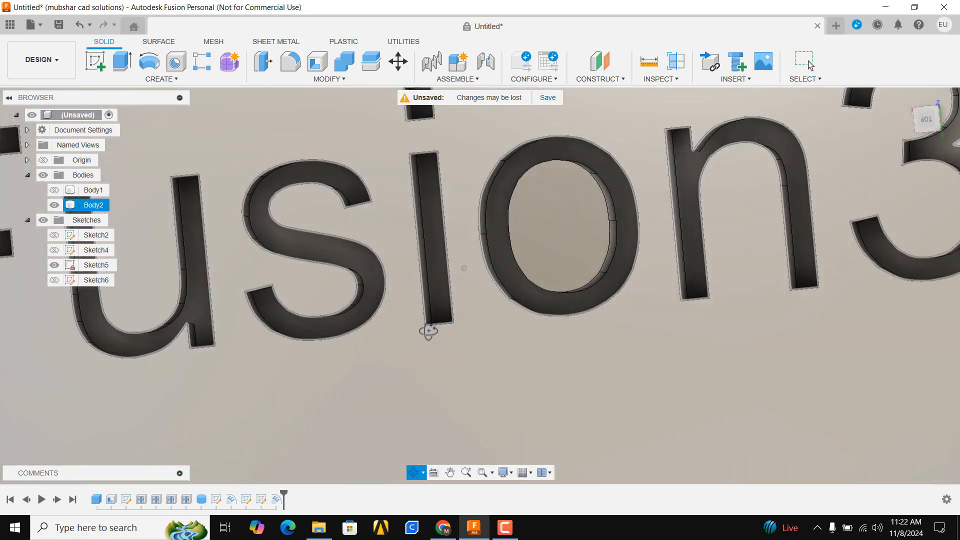
{"action": "scroll", "coordinate": [436, 313], "scroll_direction": "down", "scroll_amount": 8}
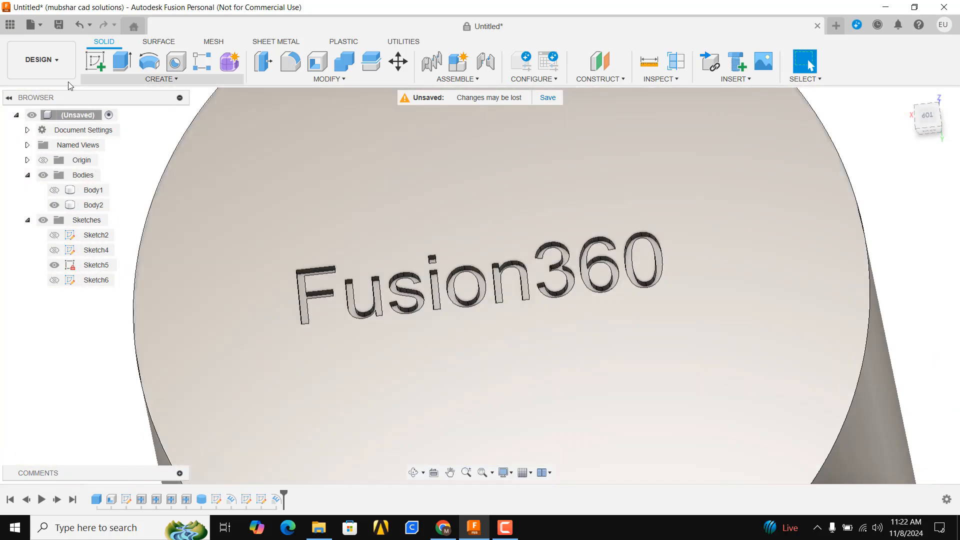
{"action": "left_click", "coordinate": [253, 126]}
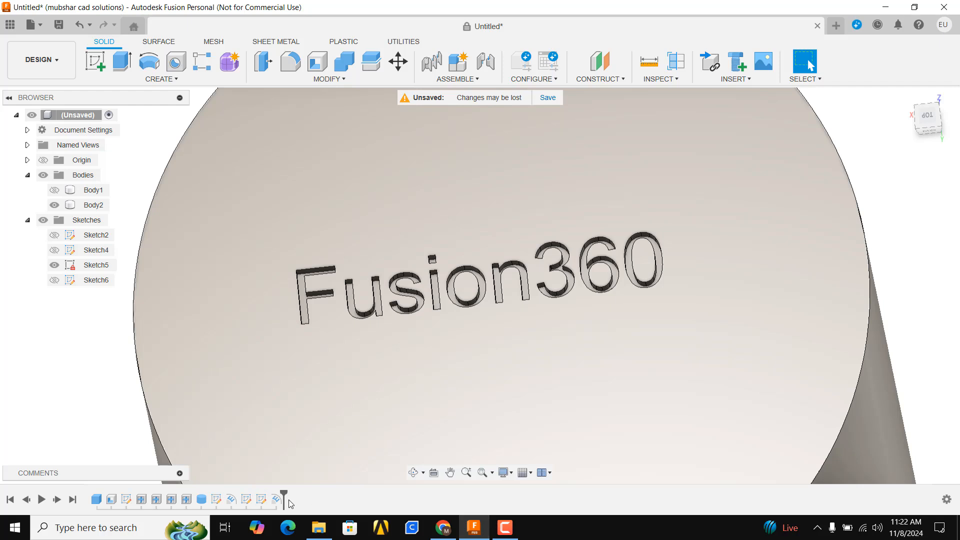
Edit the "Fusion360" text feature to use the Emboss effect so the letters stand 1 mm above the top face, and inspect the result.
{"action": "double_click", "coordinate": [277, 499]}
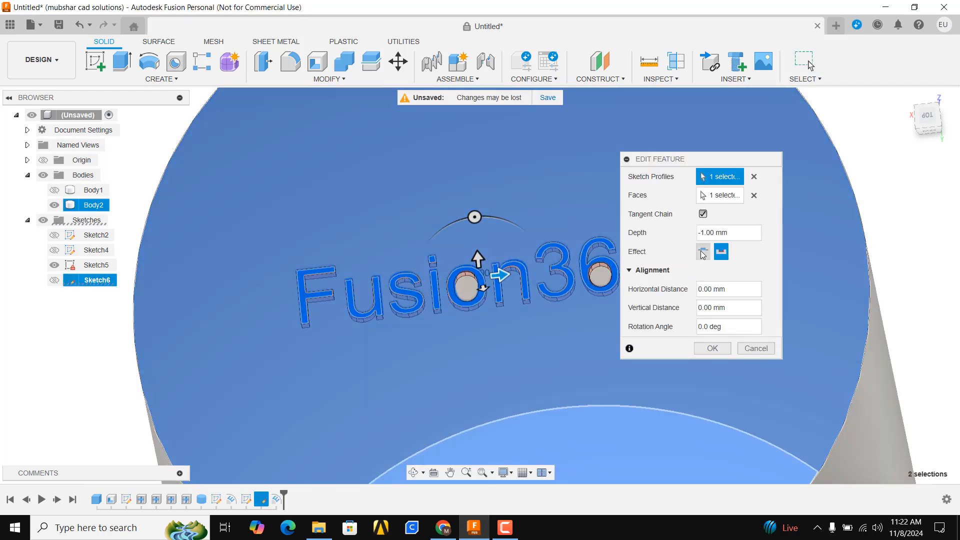
{"action": "left_click", "coordinate": [703, 253]}
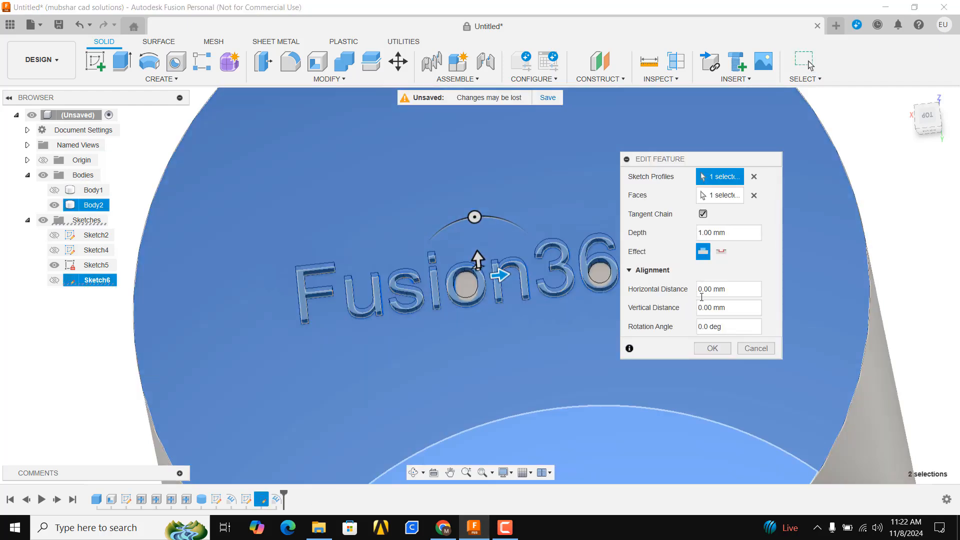
{"action": "key", "text": "Return"}
{"action": "middle_click_drag", "start_coordinate": [439, 338], "coordinate": [620, 373], "text": "shift"}
{"action": "scroll", "coordinate": [424, 308], "scroll_direction": "down", "scroll_amount": 4}
{"action": "left_click", "coordinate": [339, 197]}
{"action": "left_click", "coordinate": [446, 326]}
{"action": "left_click", "coordinate": [719, 364]}
{"action": "scroll", "coordinate": [719, 364], "scroll_direction": "down", "scroll_amount": 4}
{"action": "middle_click_drag", "start_coordinate": [719, 365], "coordinate": [674, 268]}
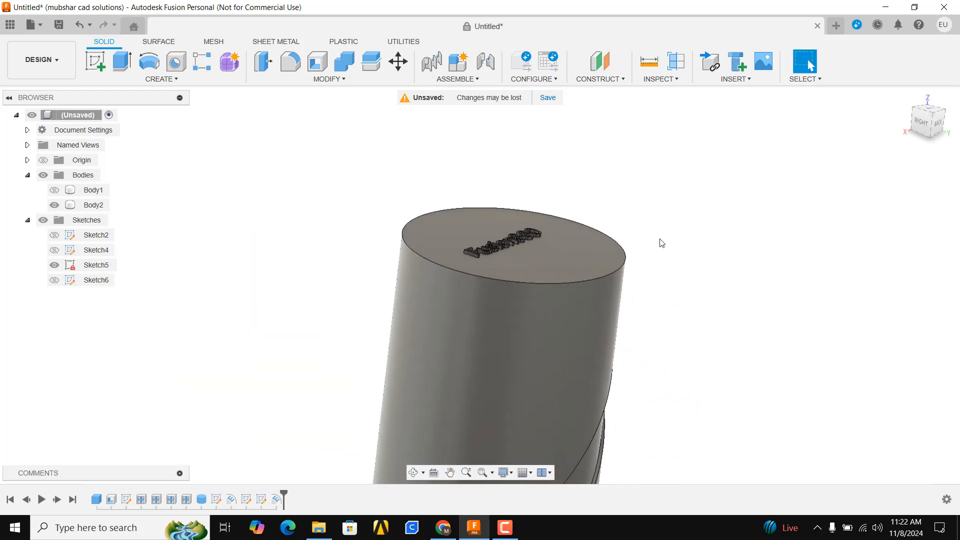
Hide the cylinder body to clear the canvas.
{"action": "scroll", "coordinate": [660, 241], "scroll_direction": "up", "scroll_amount": 1}
{"action": "left_click", "coordinate": [146, 80]}
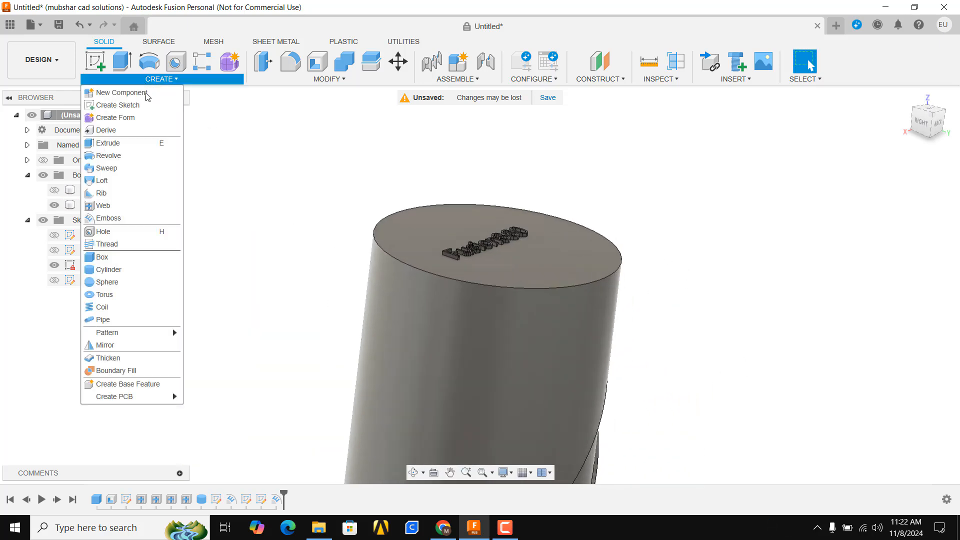
{"action": "scroll", "coordinate": [653, 316], "scroll_direction": "down", "scroll_amount": 1}
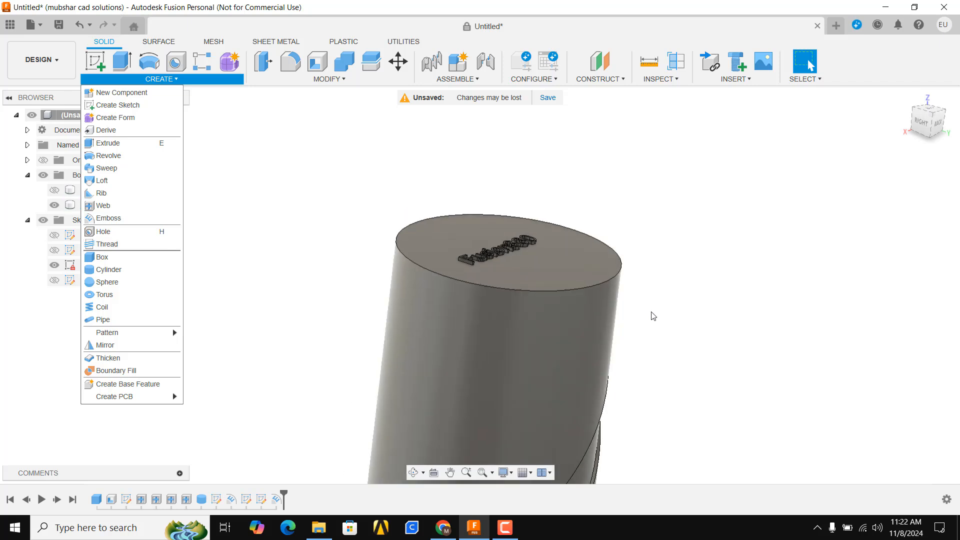
{"action": "left_click", "coordinate": [55, 205]}
Create a box on the horizontal origin plane, drawing its rectangular base from the origin in the top view.
{"action": "left_click", "coordinate": [159, 79]}
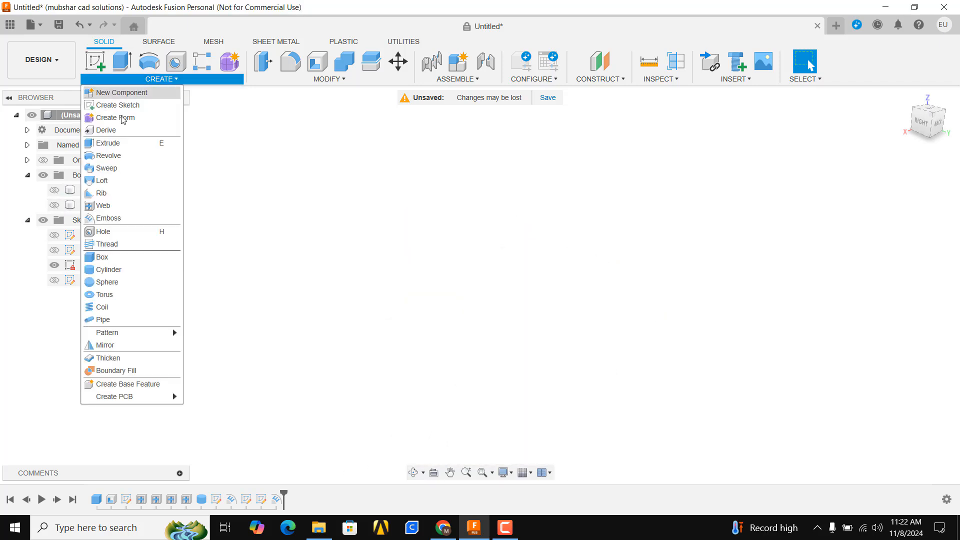
{"action": "left_click", "coordinate": [119, 261]}
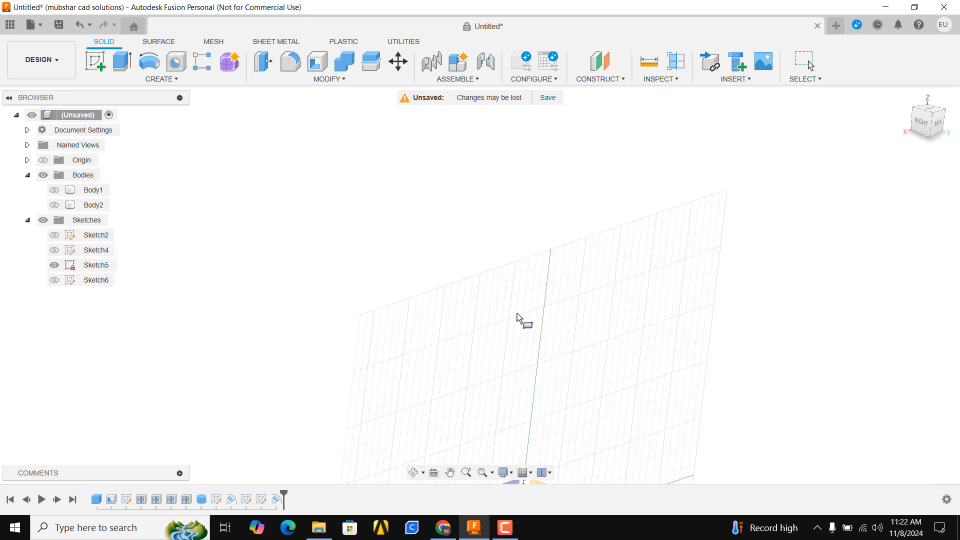
{"action": "left_click", "coordinate": [455, 385]}
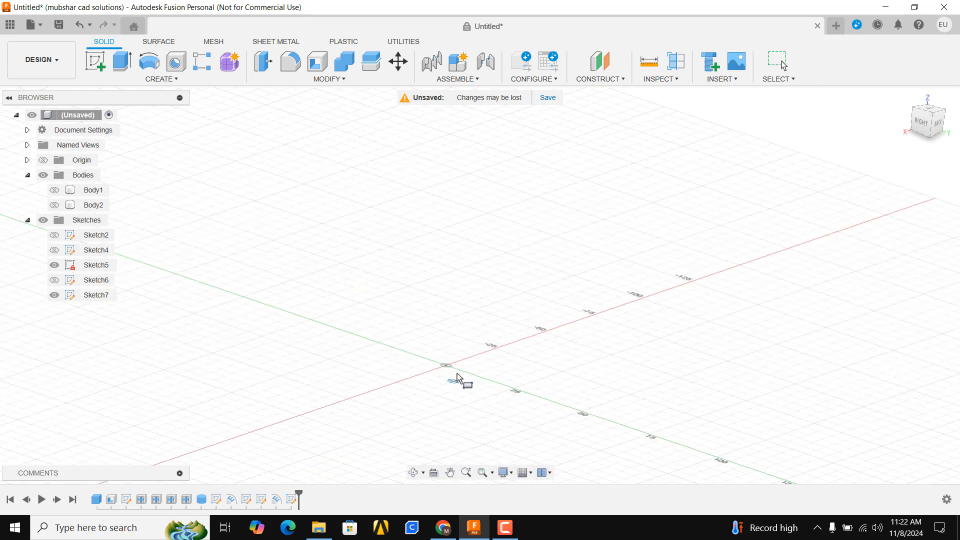
{"action": "left_click", "coordinate": [929, 110]}
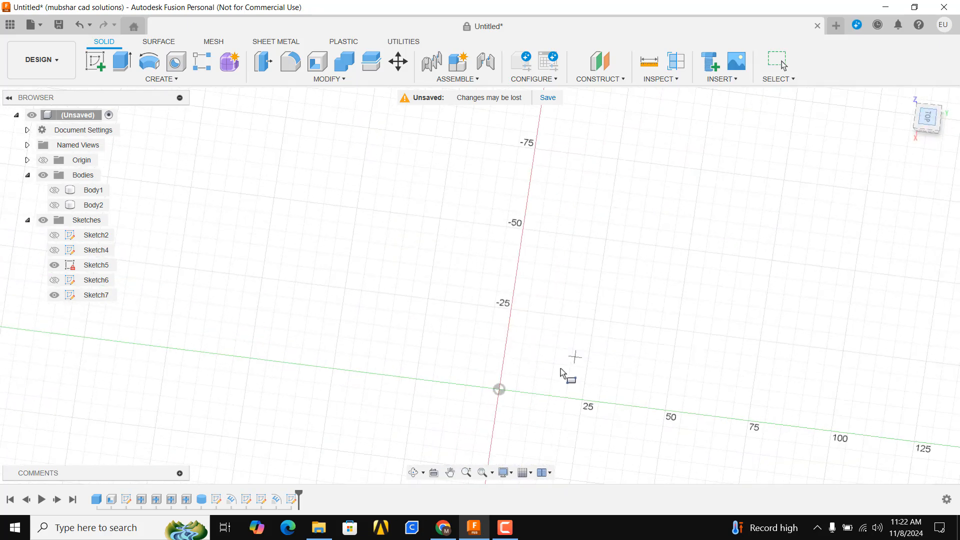
{"action": "left_click", "coordinate": [511, 374]}
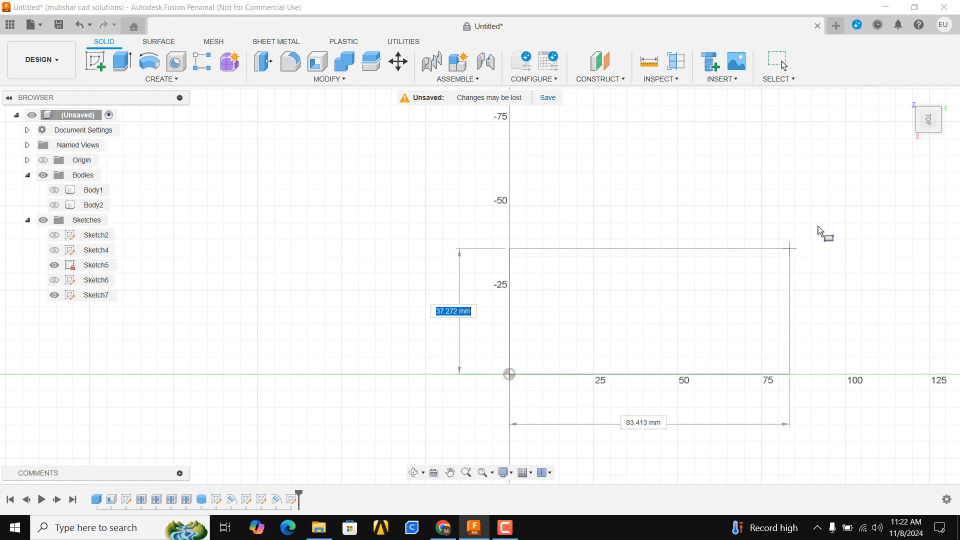
{"action": "left_click", "coordinate": [879, 134]}
Sketch a two-point rectangle inside the box's top face, inset from all four edges, and finish the sketch.
{"action": "middle_click_drag", "start_coordinate": [514, 282], "coordinate": [179, 350]}
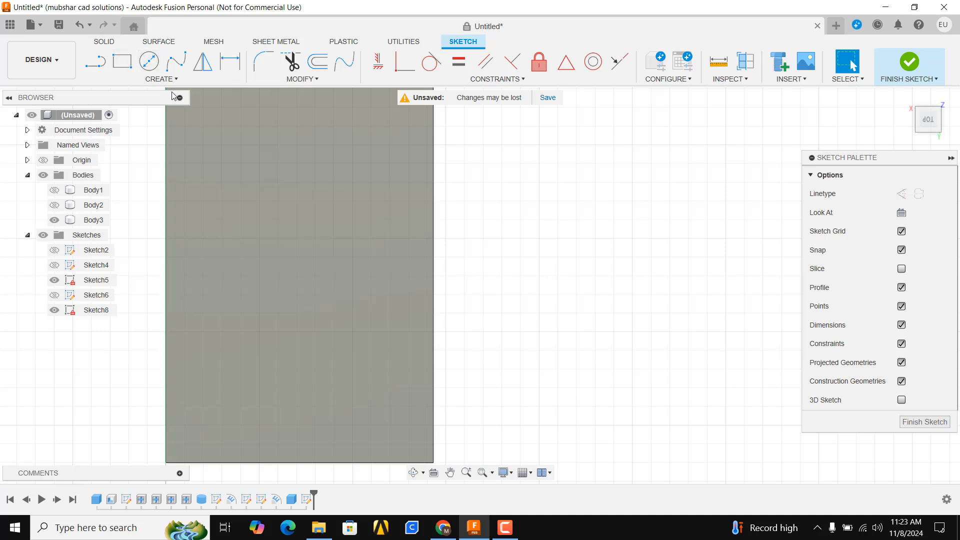
{"action": "left_click", "coordinate": [121, 61]}
{"action": "left_click", "coordinate": [224, 169]}
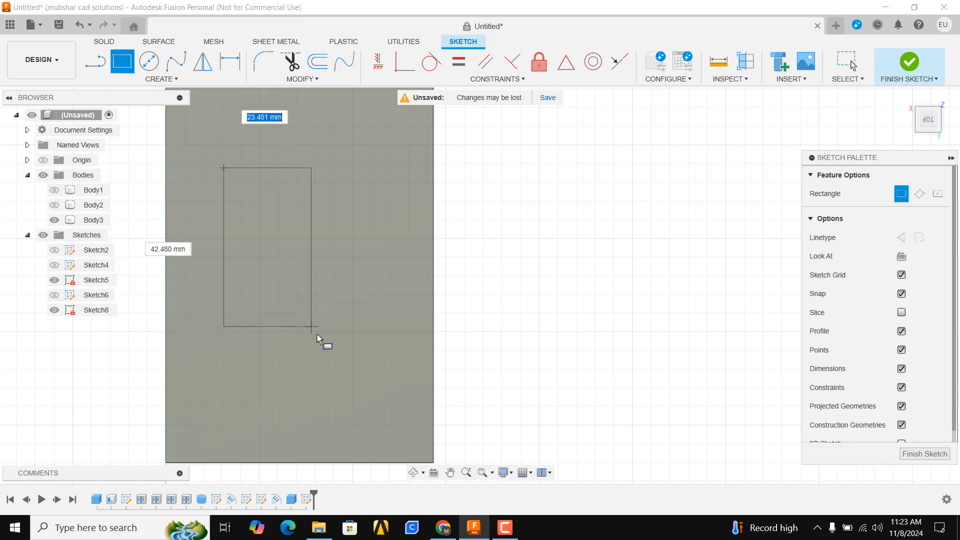
{"action": "left_click", "coordinate": [371, 382]}
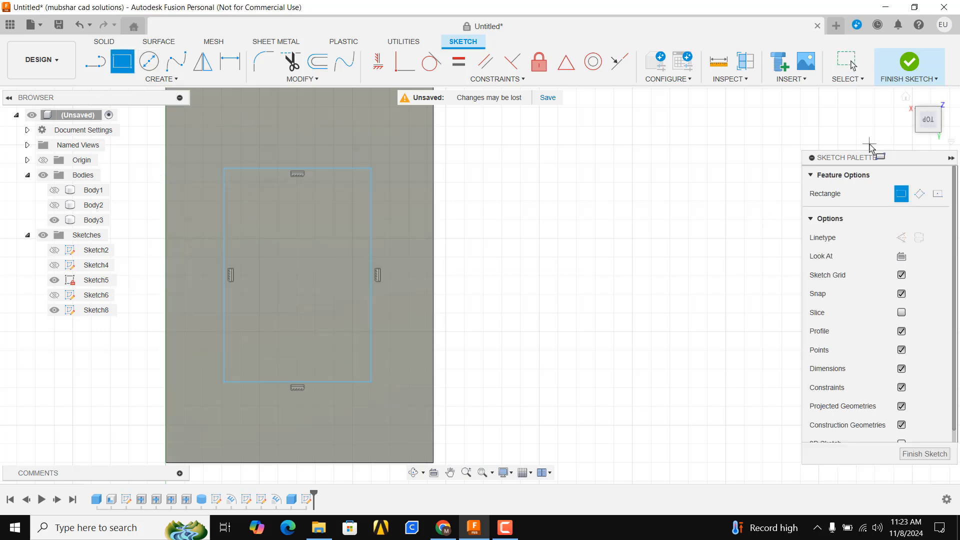
{"action": "left_click", "coordinate": [907, 64]}
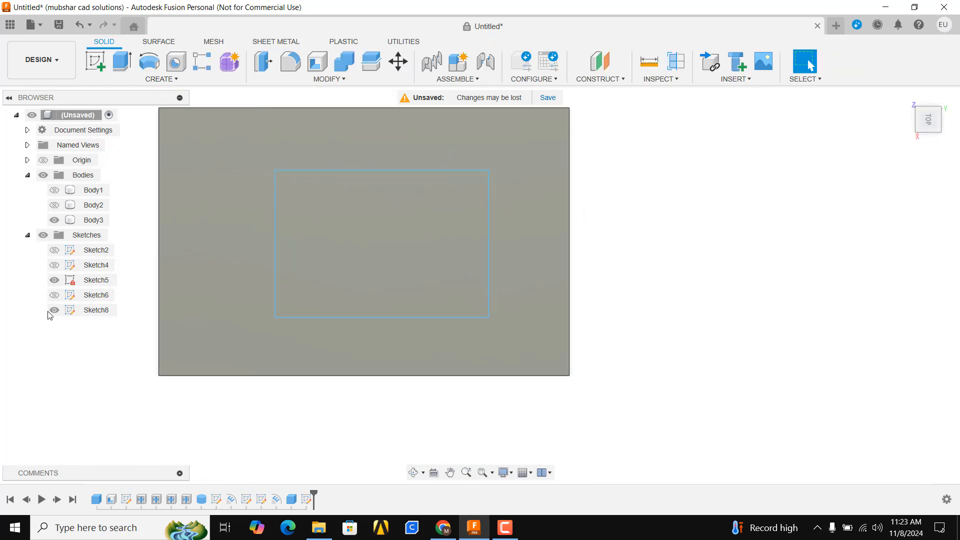
Hide the two visible sketches, Sketch5 and Sketch8, and view the box at an angle.
{"action": "left_click", "coordinate": [54, 280]}
{"action": "left_click", "coordinate": [54, 310]}
{"action": "left_click", "coordinate": [448, 316]}
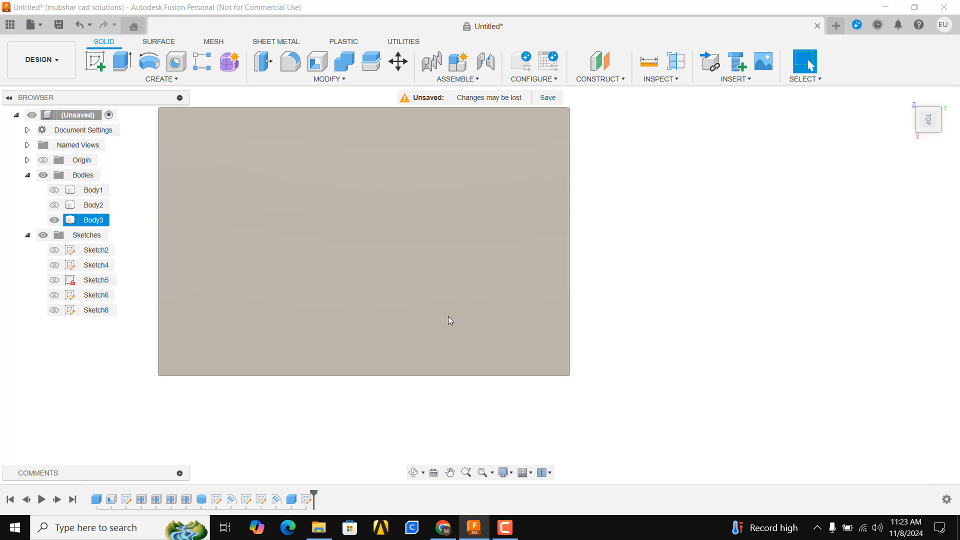
{"action": "middle_click_drag", "start_coordinate": [448, 316], "coordinate": [253, 167], "text": "shift"}
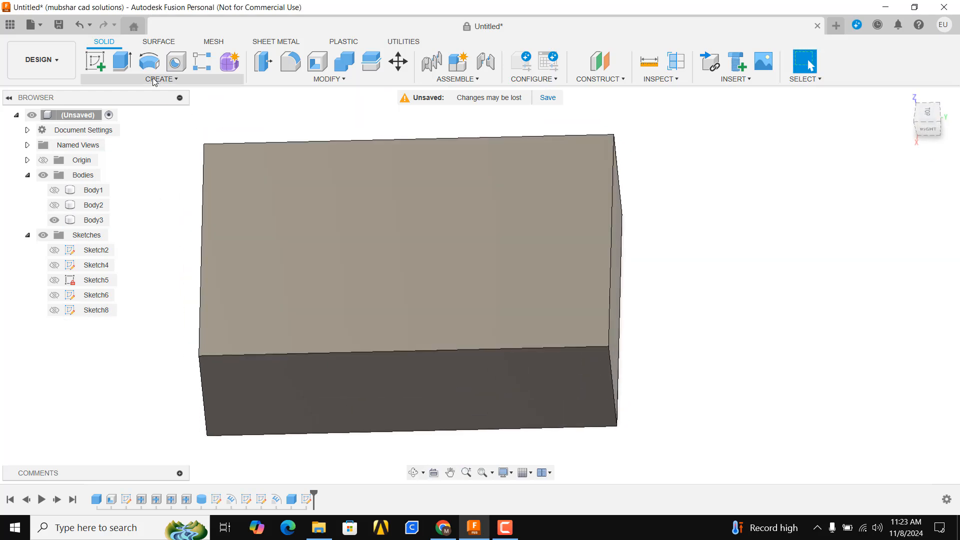
Start a single hole near the middle of the box's top face and view the face straight on.
{"action": "left_click", "coordinate": [161, 79]}
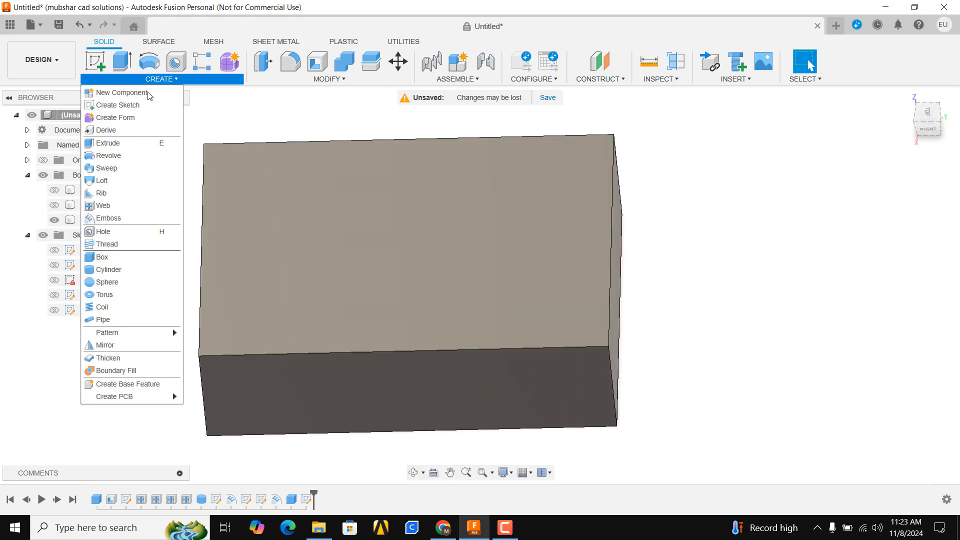
{"action": "left_click", "coordinate": [116, 233]}
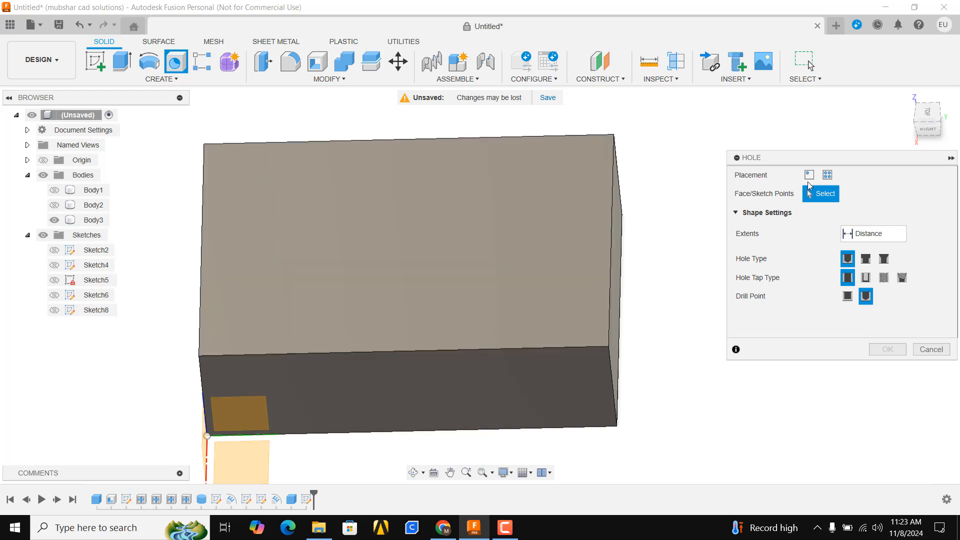
{"action": "left_click", "coordinate": [446, 234]}
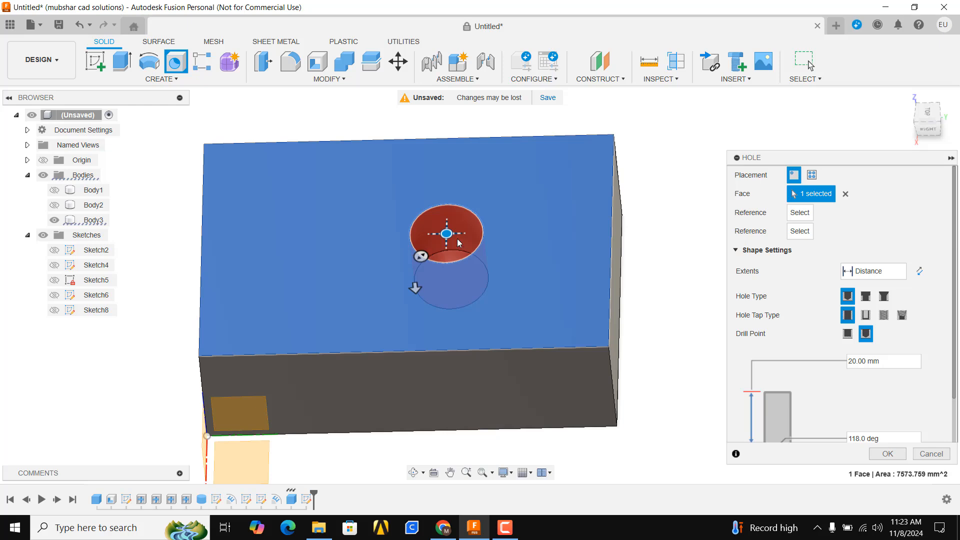
{"action": "left_click_drag", "start_coordinate": [444, 233], "coordinate": [422, 231]}
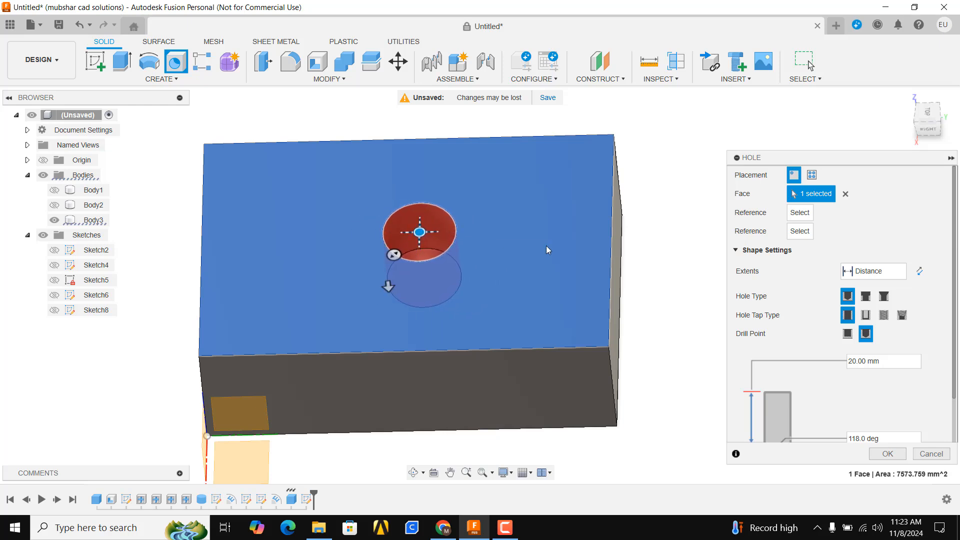
{"action": "left_click", "coordinate": [927, 119]}
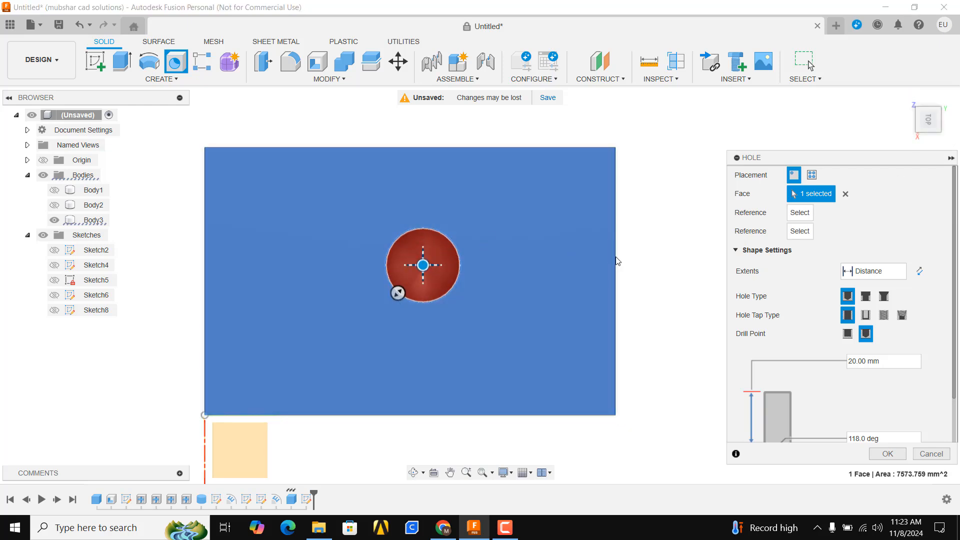
Position the hole center 50 mm from the face's right edge and 40 mm from its upper edge.
{"action": "left_click", "coordinate": [616, 264]}
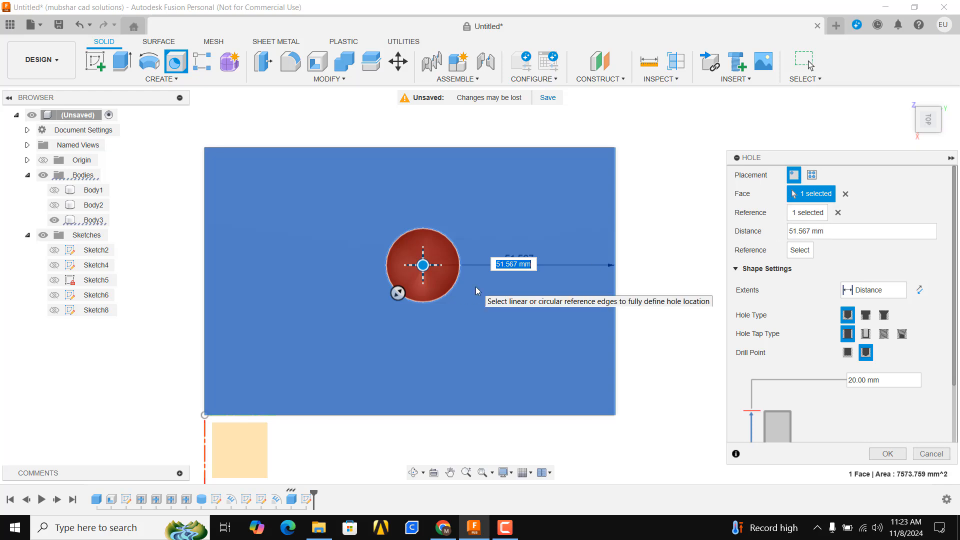
{"action": "type", "text": "50"}
{"action": "key", "text": "Tab"}
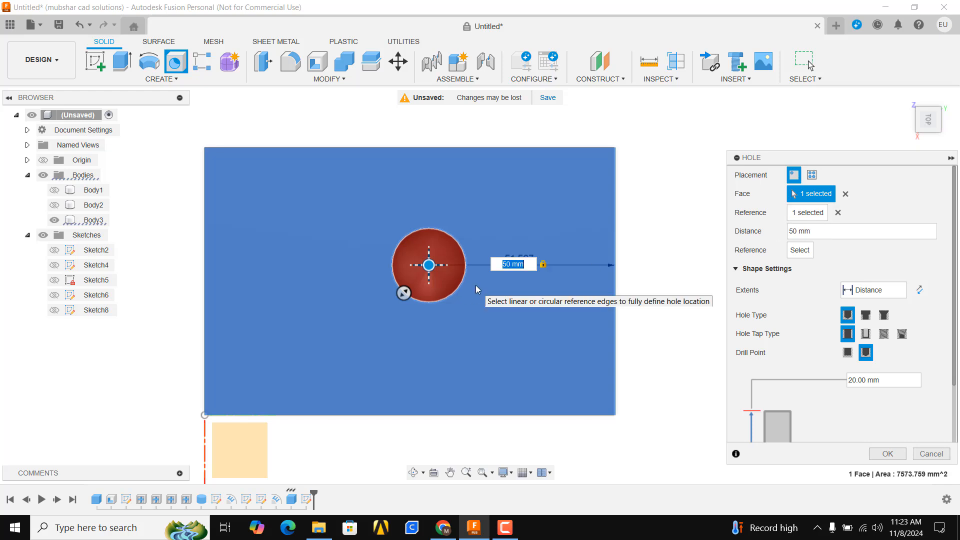
{"action": "left_click", "coordinate": [421, 150]}
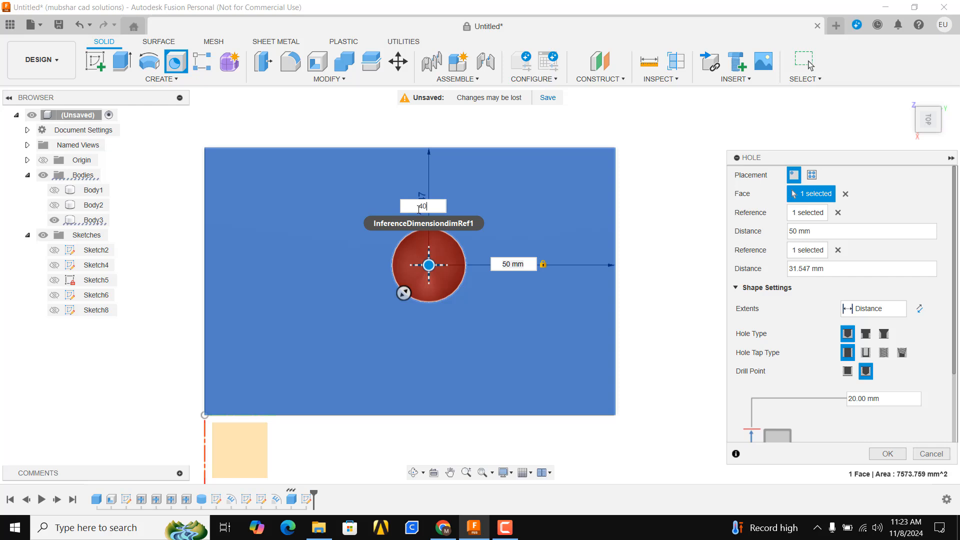
{"action": "key", "text": "Return"}
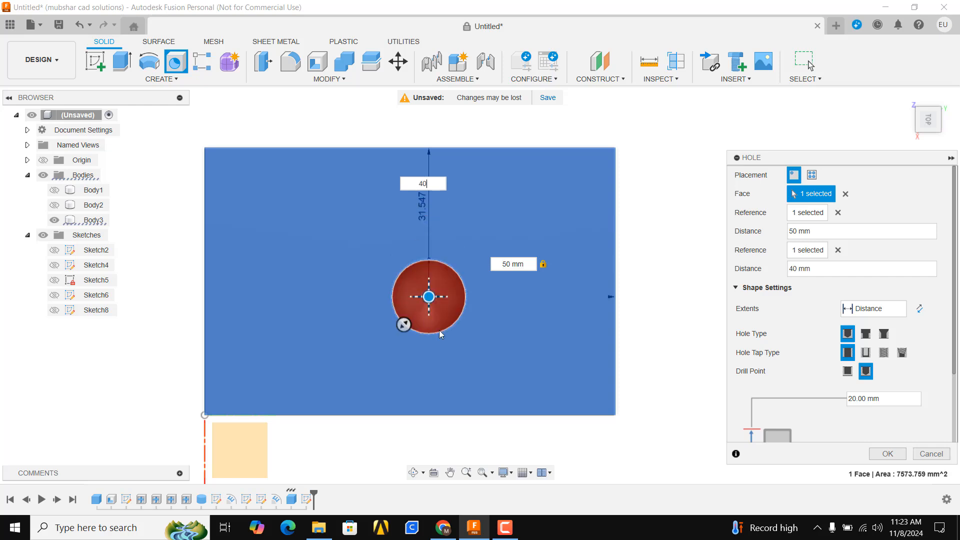
Flip the hole direction away from the box and flip it back into the body.
{"action": "middle_click_drag", "start_coordinate": [494, 311], "coordinate": [621, 277], "text": "shift"}
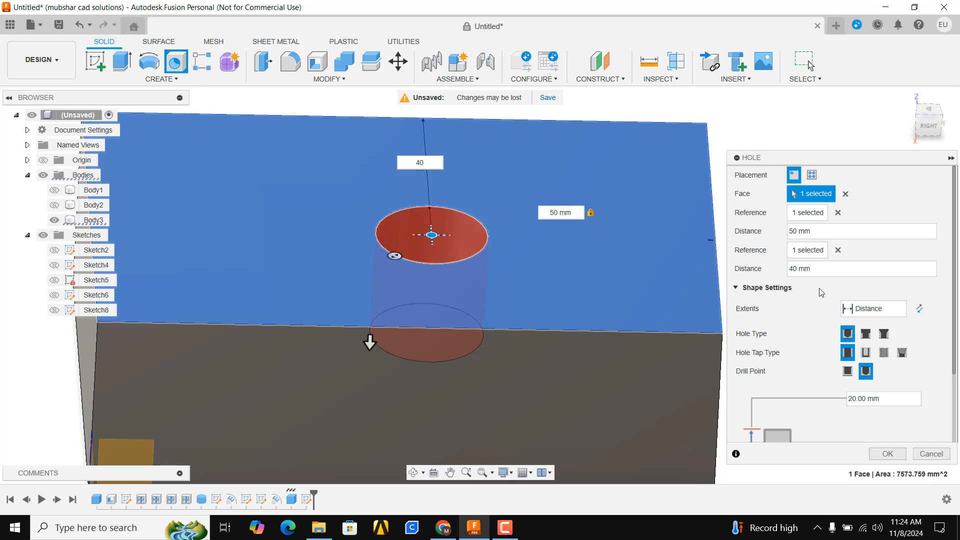
{"action": "left_click", "coordinate": [923, 307]}
{"action": "left_click", "coordinate": [923, 307]}
{"action": "middle_click_drag", "start_coordinate": [708, 322], "coordinate": [677, 308]}
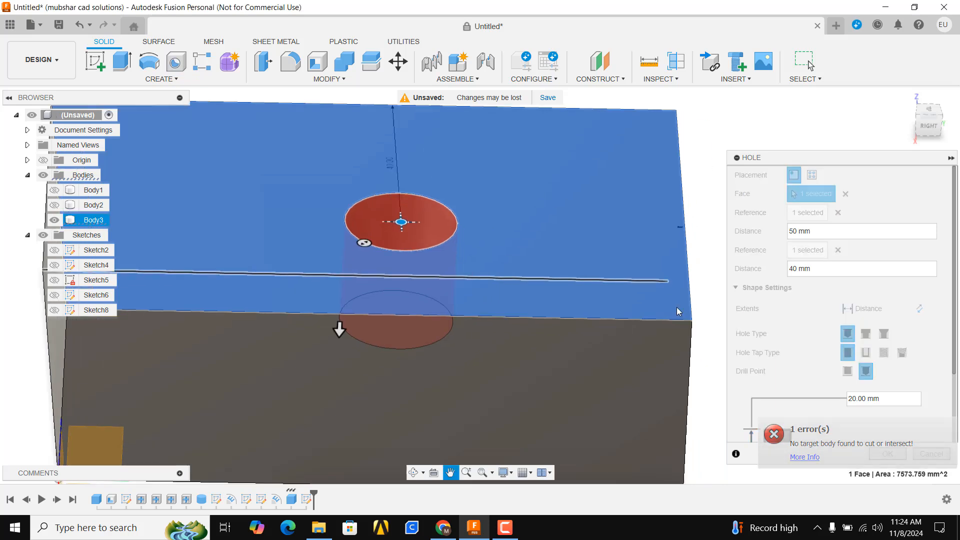
Set the hole's diameter to 30 mm and change its type to counterbore.
{"action": "scroll", "coordinate": [954, 378], "scroll_direction": "down", "scroll_amount": 3}
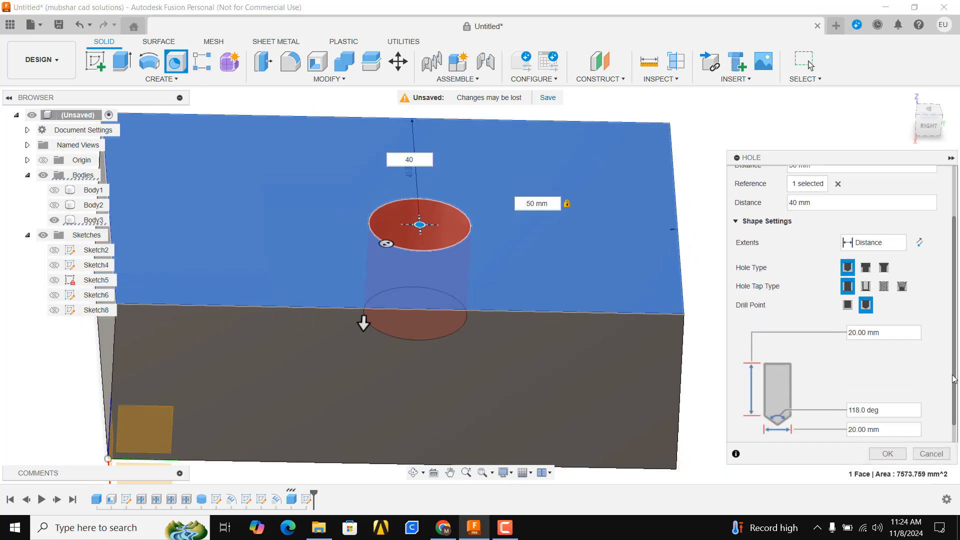
{"action": "scroll", "coordinate": [954, 378], "scroll_direction": "down", "scroll_amount": 1}
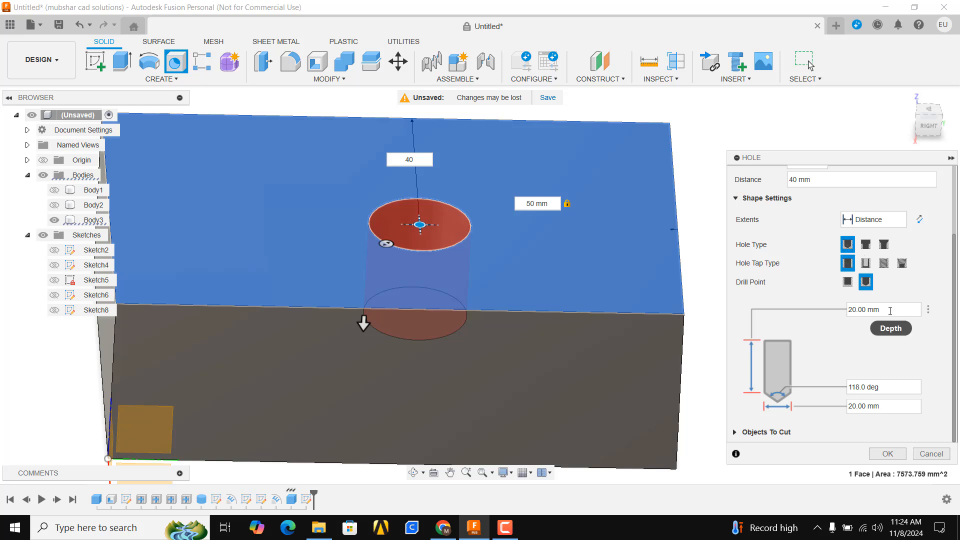
{"action": "left_click", "coordinate": [882, 405]}
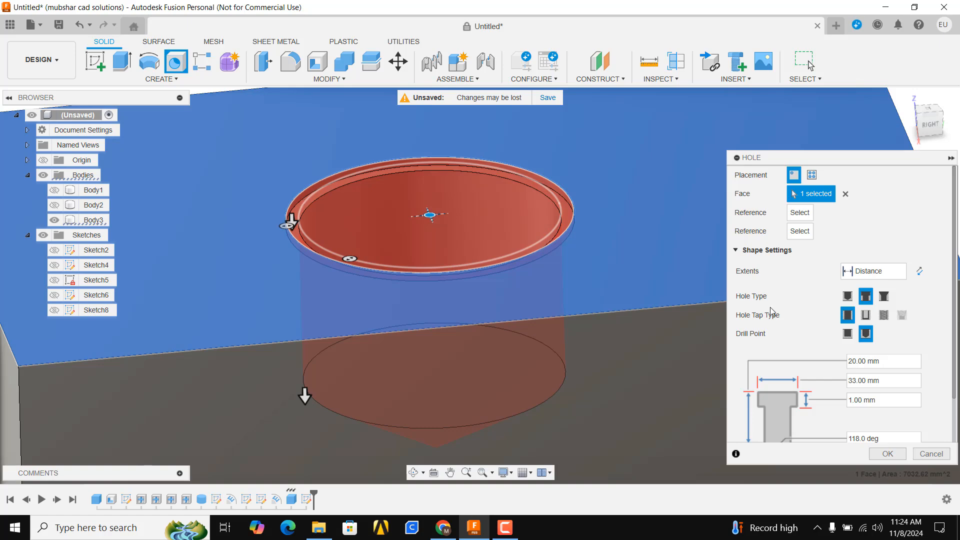
Set the counterbore depth to 5 mm and inspect the stepped hole preview and its dimensions.
{"action": "scroll", "coordinate": [450, 356], "scroll_direction": "down", "scroll_amount": 3}
{"action": "scroll", "coordinate": [420, 329], "scroll_direction": "up", "scroll_amount": 5}
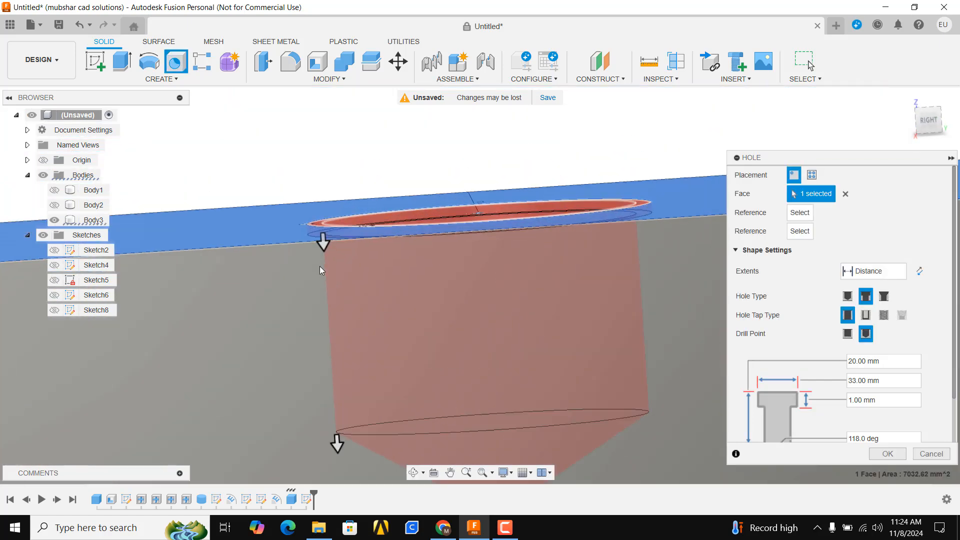
{"action": "left_click", "coordinate": [323, 233]}
{"action": "type", "text": "5"}
{"action": "key", "text": "Return"}
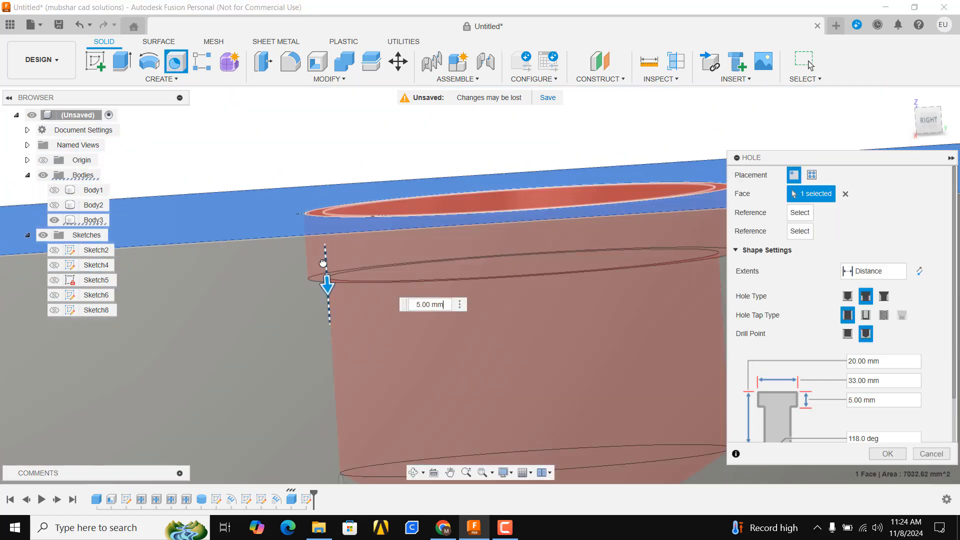
{"action": "scroll", "coordinate": [538, 263], "scroll_direction": "down", "scroll_amount": 2}
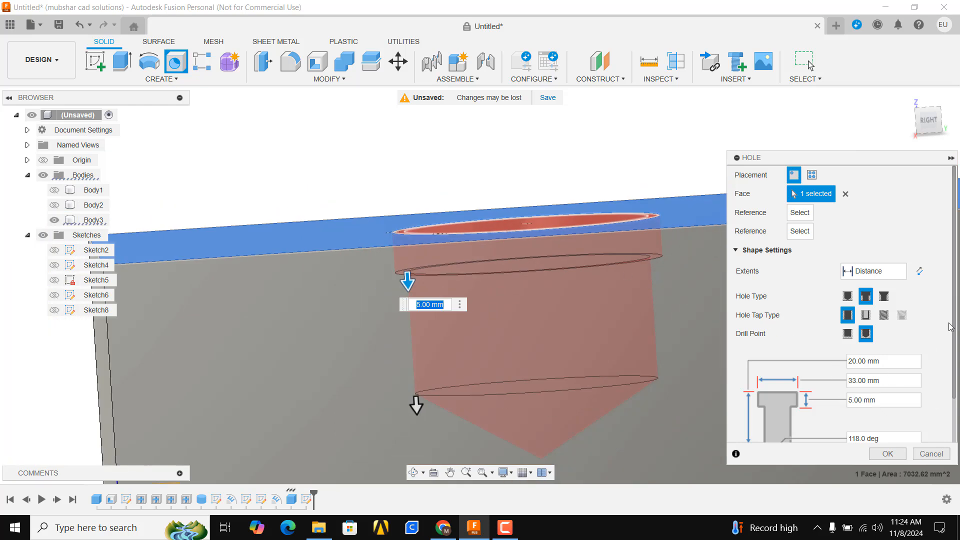
{"action": "scroll", "coordinate": [954, 314], "scroll_direction": "down", "scroll_amount": 2}
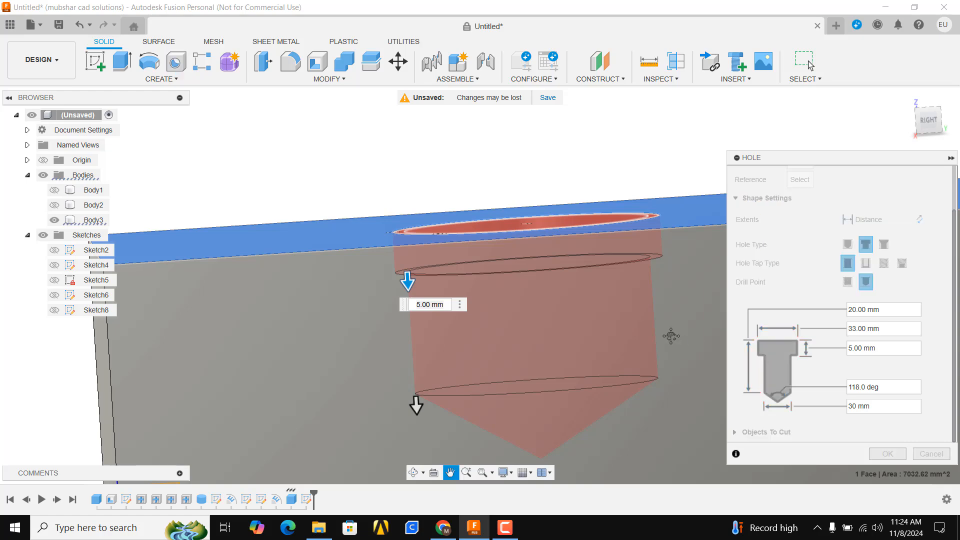
{"action": "middle_click_drag", "start_coordinate": [671, 335], "coordinate": [620, 373]}
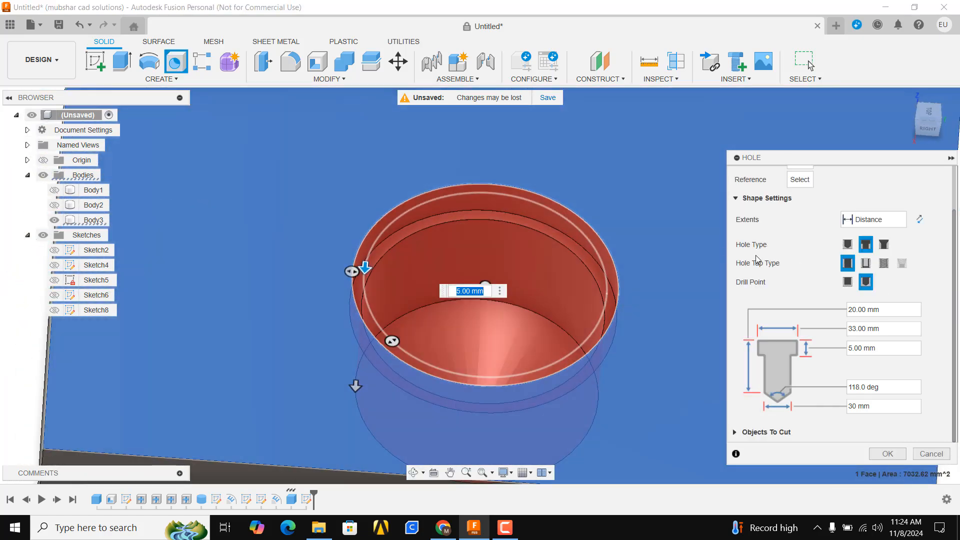
Change the hole type to countersink, check the conical entry in the preview and create the hole.
{"action": "left_click", "coordinate": [884, 245]}
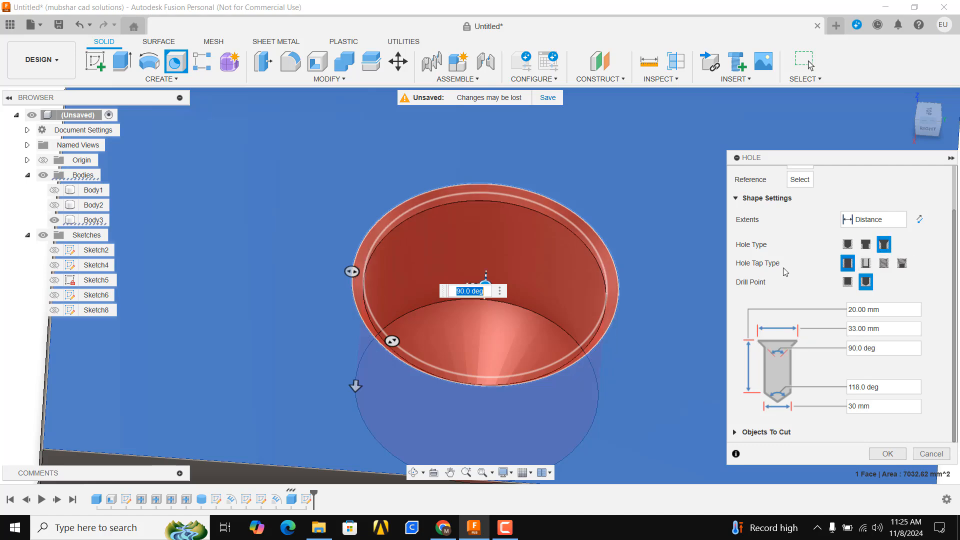
{"action": "middle_click_drag", "start_coordinate": [562, 259], "coordinate": [583, 233], "text": "shift"}
{"action": "scroll", "coordinate": [458, 246], "scroll_direction": "up", "scroll_amount": 4}
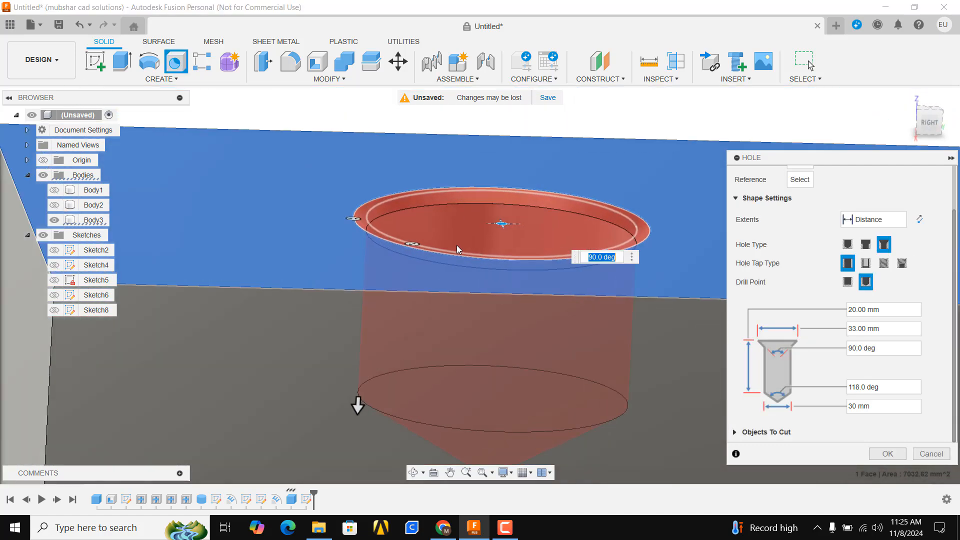
{"action": "scroll", "coordinate": [460, 227], "scroll_direction": "down", "scroll_amount": 4}
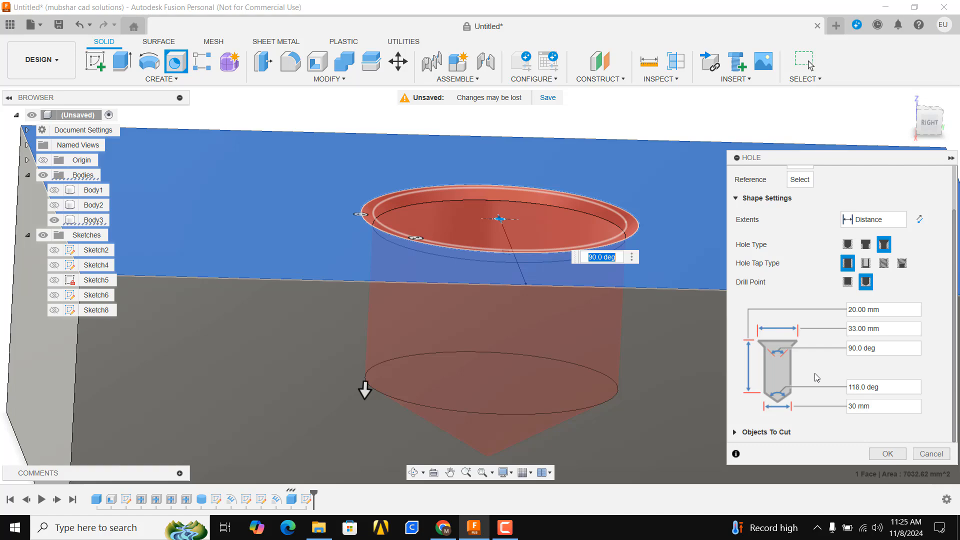
{"action": "left_click", "coordinate": [890, 453]}
{"action": "middle_click_drag", "start_coordinate": [523, 277], "coordinate": [542, 261], "text": "shift"}
{"action": "key", "text": "Escape"}
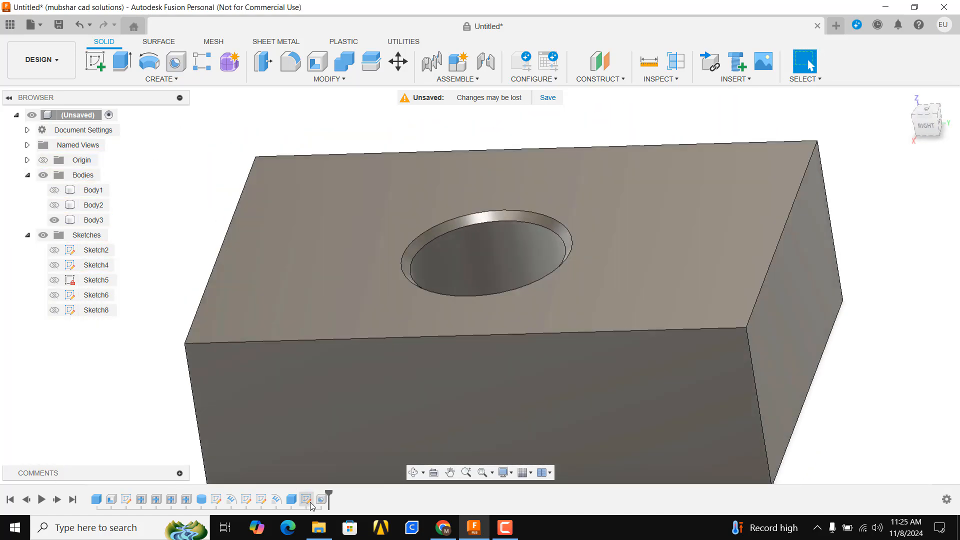
Edit the hole feature to set its countersink diameter to 40 mm and inspect the widened entry on the box.
{"action": "double_click", "coordinate": [320, 500]}
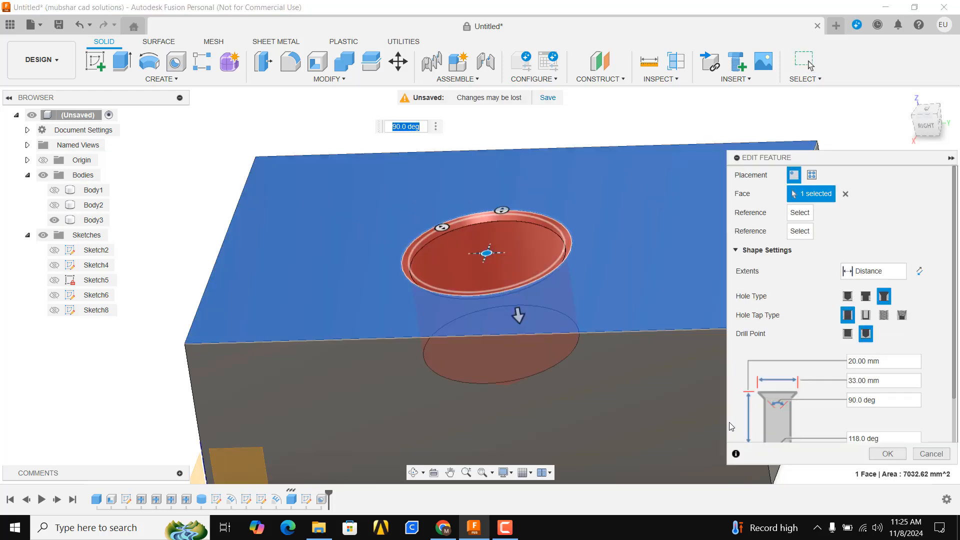
{"action": "scroll", "coordinate": [845, 410], "scroll_direction": "down", "scroll_amount": 1}
{"action": "middle_click_drag", "start_coordinate": [520, 302], "coordinate": [504, 235], "text": "shift"}
{"action": "scroll", "coordinate": [504, 235], "scroll_direction": "up", "scroll_amount": 1}
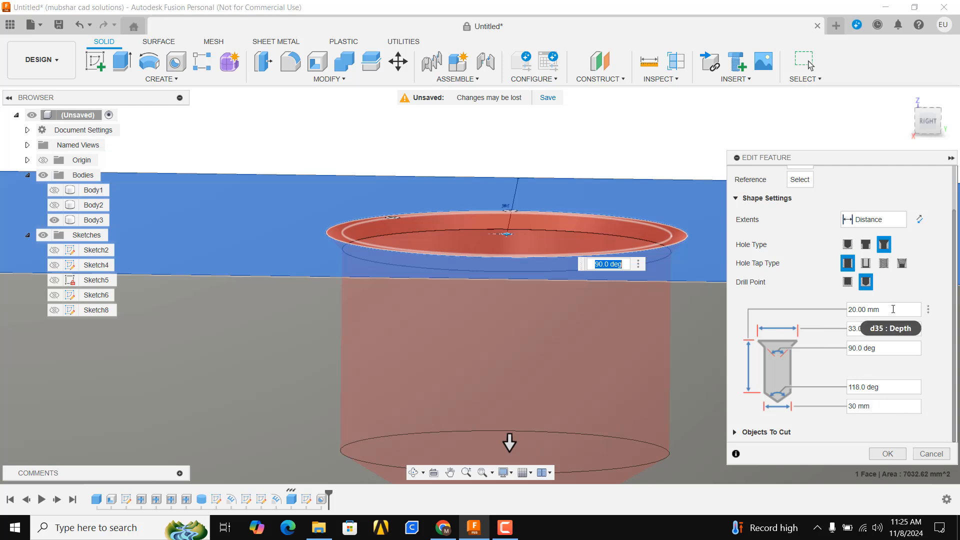
{"action": "left_click", "coordinate": [888, 330]}
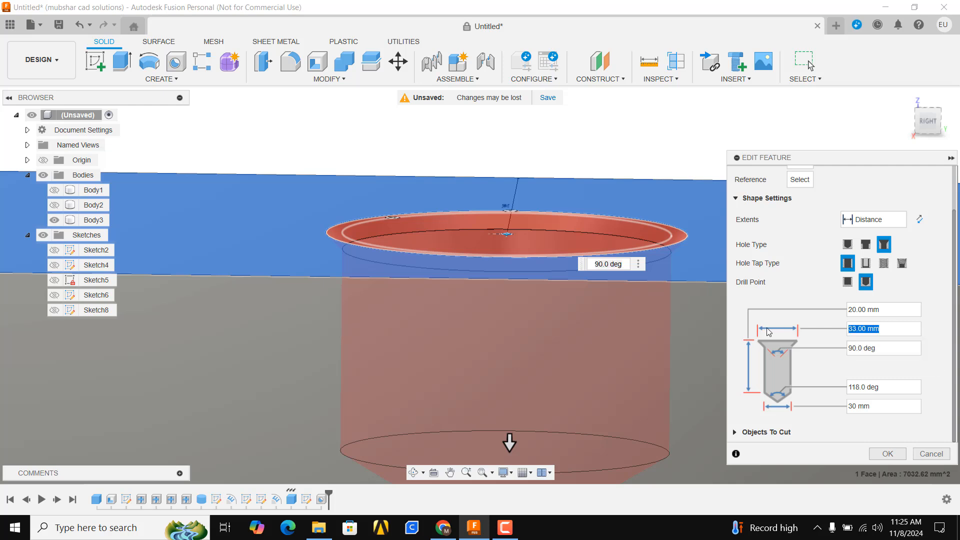
{"action": "type", "text": "35"}
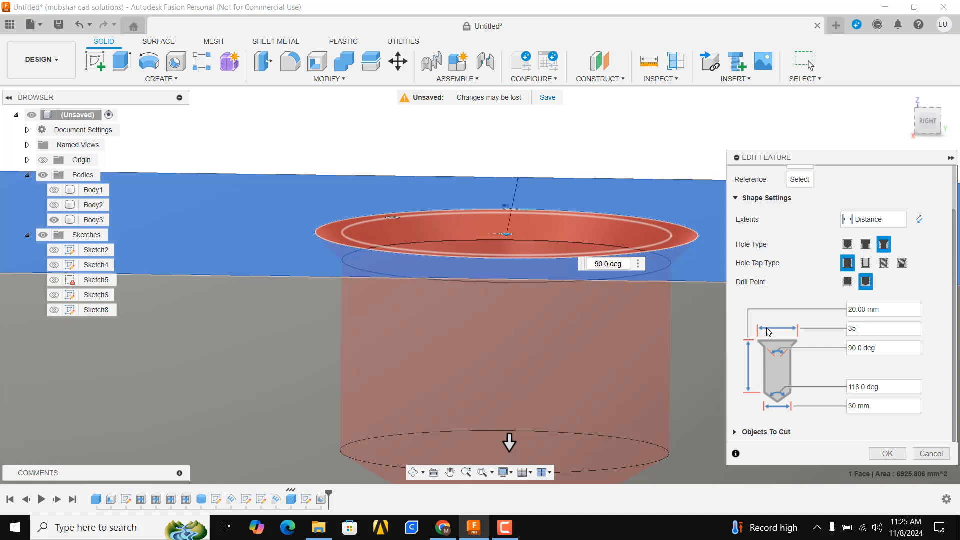
{"action": "key", "text": "Return"}
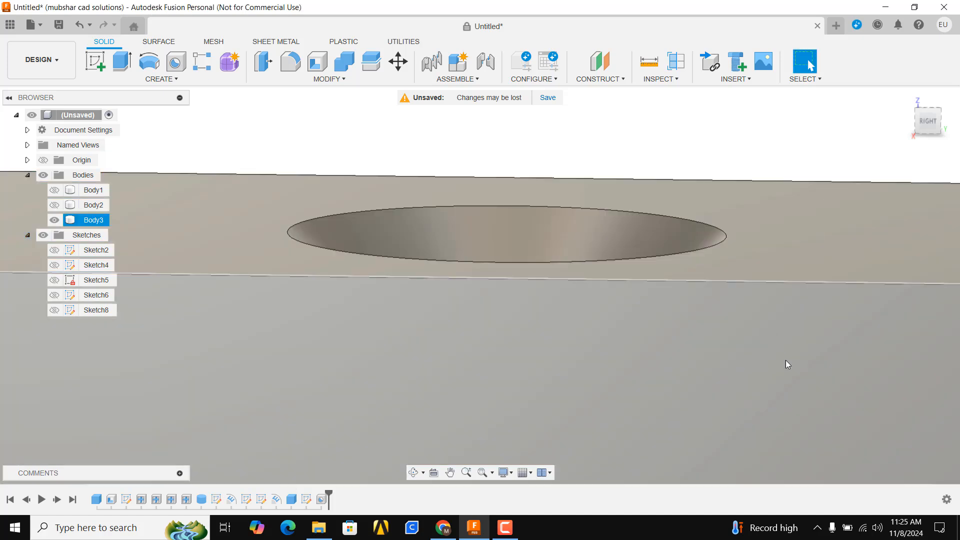
{"action": "scroll", "coordinate": [548, 272], "scroll_direction": "down", "scroll_amount": 3}
{"action": "middle_click_drag", "start_coordinate": [548, 271], "coordinate": [535, 309], "text": "shift"}
{"action": "scroll", "coordinate": [548, 395], "scroll_direction": "down", "scroll_amount": 3}
{"action": "middle_click_drag", "start_coordinate": [548, 395], "coordinate": [536, 356]}
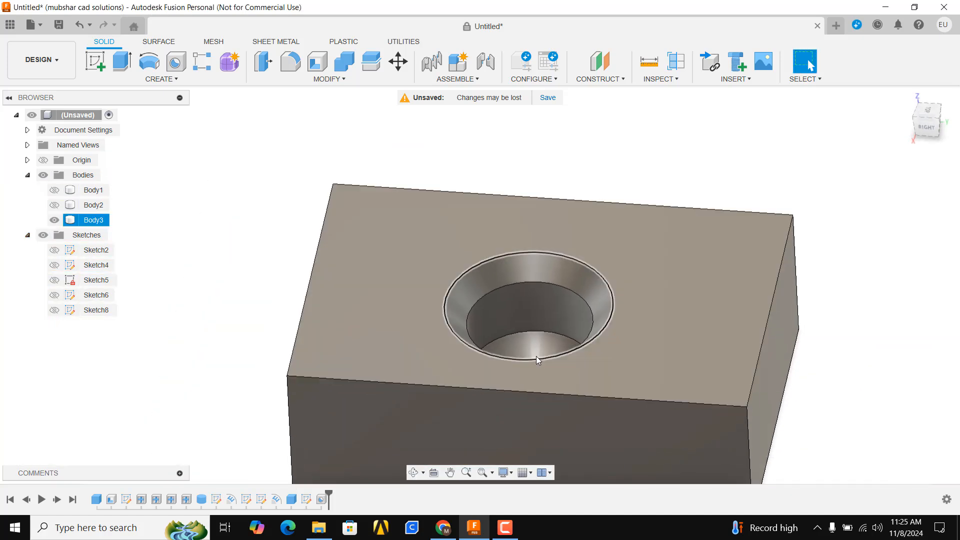
{"action": "scroll", "coordinate": [578, 320], "scroll_direction": "down", "scroll_amount": 3}
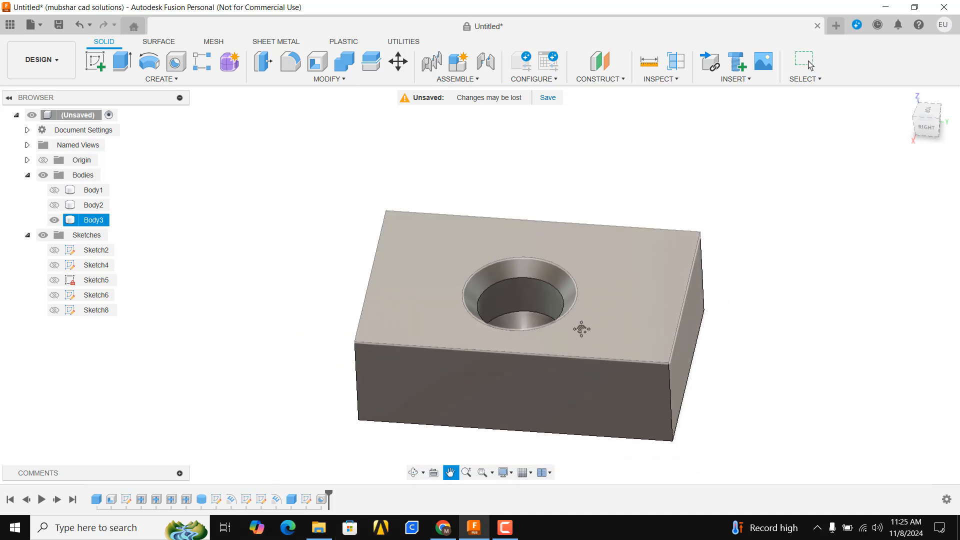
Reopen the countersunk hole for editing, change its tap type to Clearance and inspect the resized preview.
{"action": "double_click", "coordinate": [321, 499]}
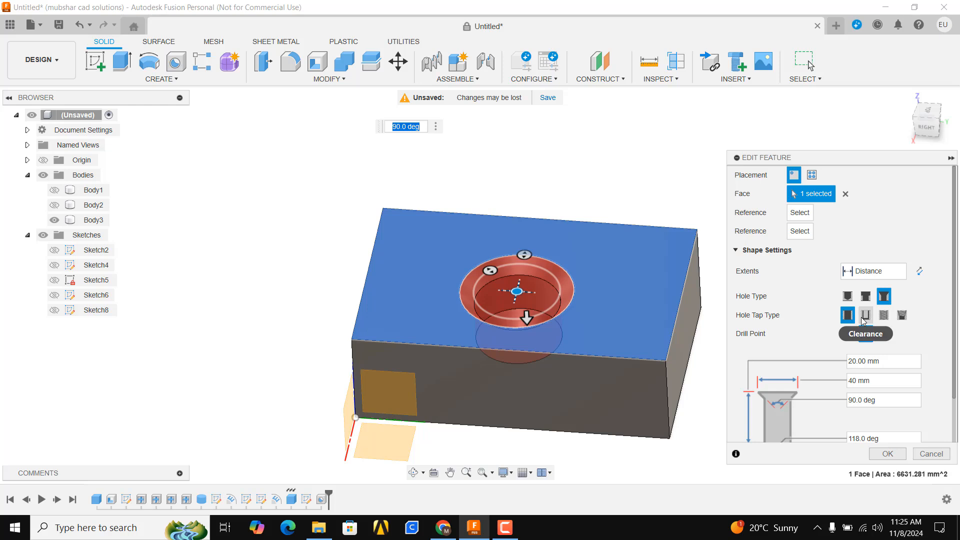
{"action": "scroll", "coordinate": [451, 310], "scroll_direction": "up", "scroll_amount": 3}
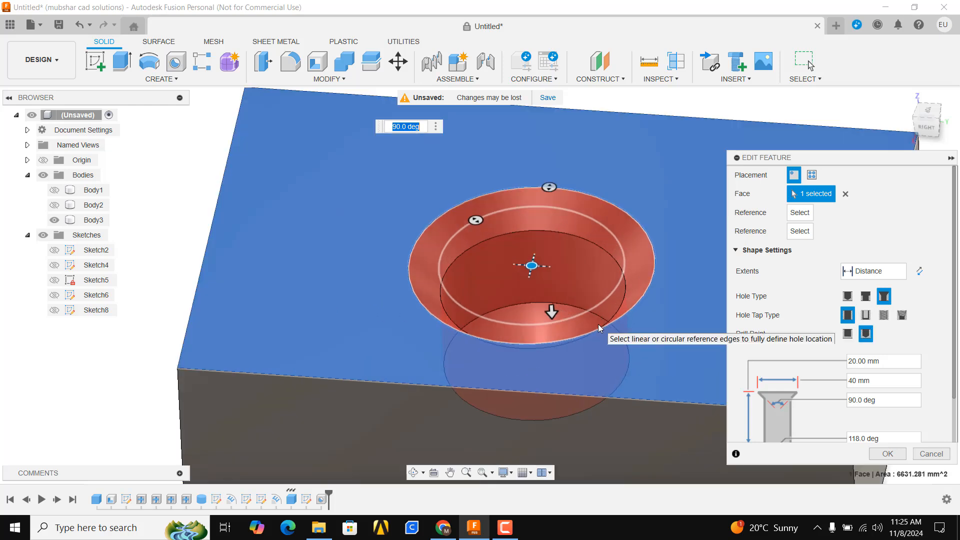
{"action": "middle_click_drag", "start_coordinate": [603, 323], "coordinate": [609, 291], "text": "shift"}
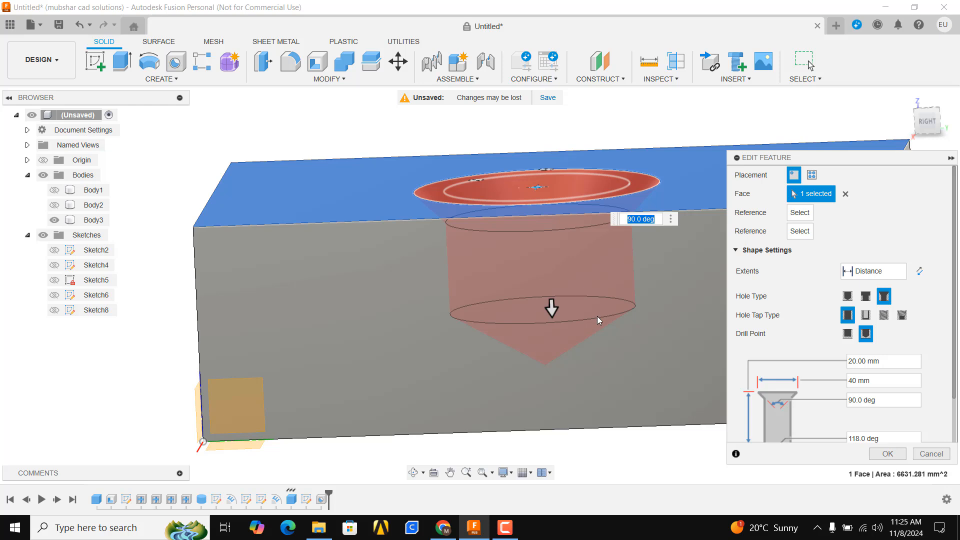
{"action": "left_click", "coordinate": [867, 315]}
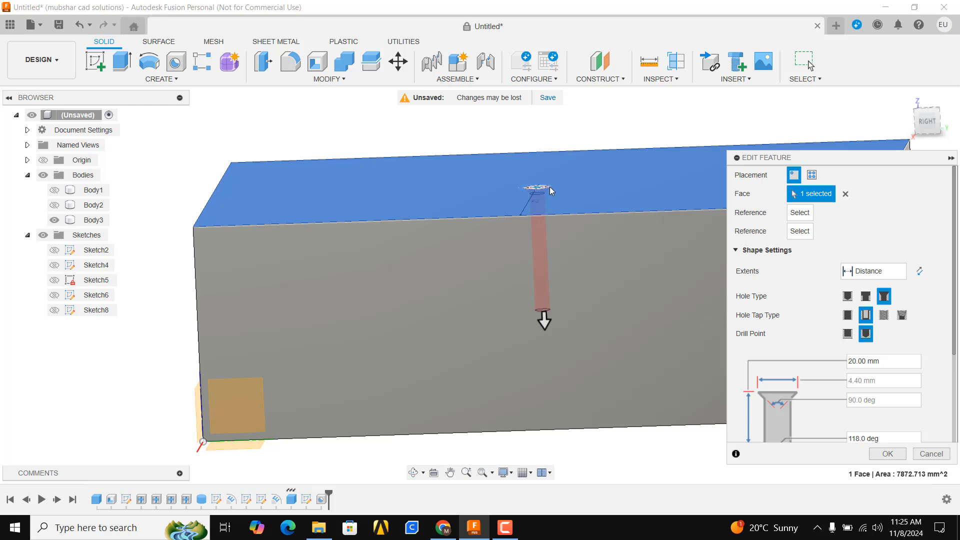
{"action": "middle_click_drag", "start_coordinate": [550, 187], "coordinate": [550, 197], "text": "shift"}
{"action": "scroll", "coordinate": [548, 193], "scroll_direction": "up", "scroll_amount": 2}
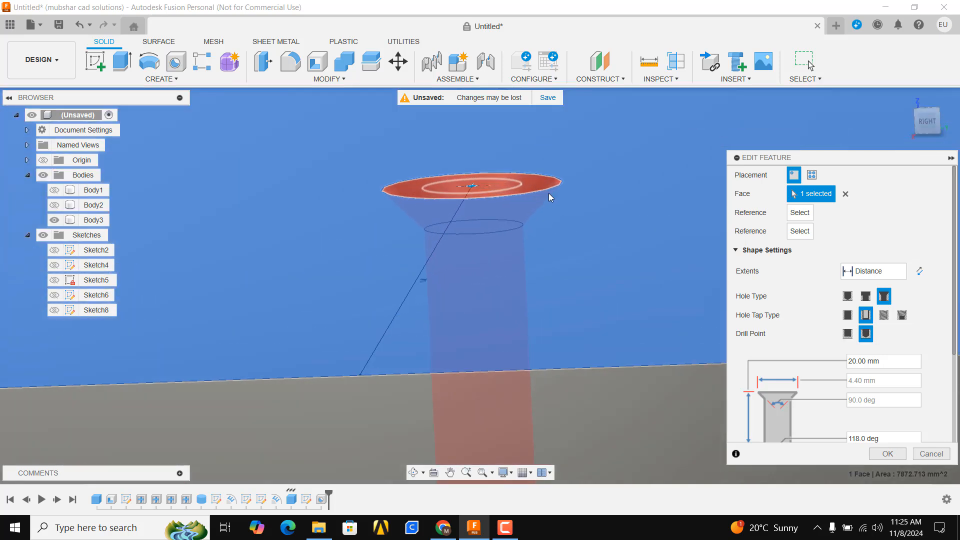
{"action": "scroll", "coordinate": [530, 229], "scroll_direction": "down", "scroll_amount": 2}
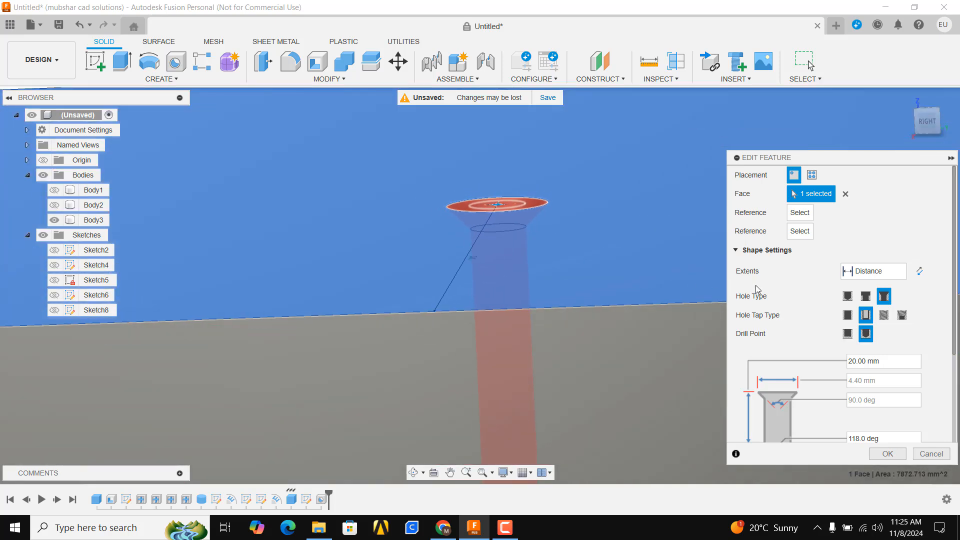
{"action": "scroll", "coordinate": [893, 395], "scroll_direction": "down", "scroll_amount": 5}
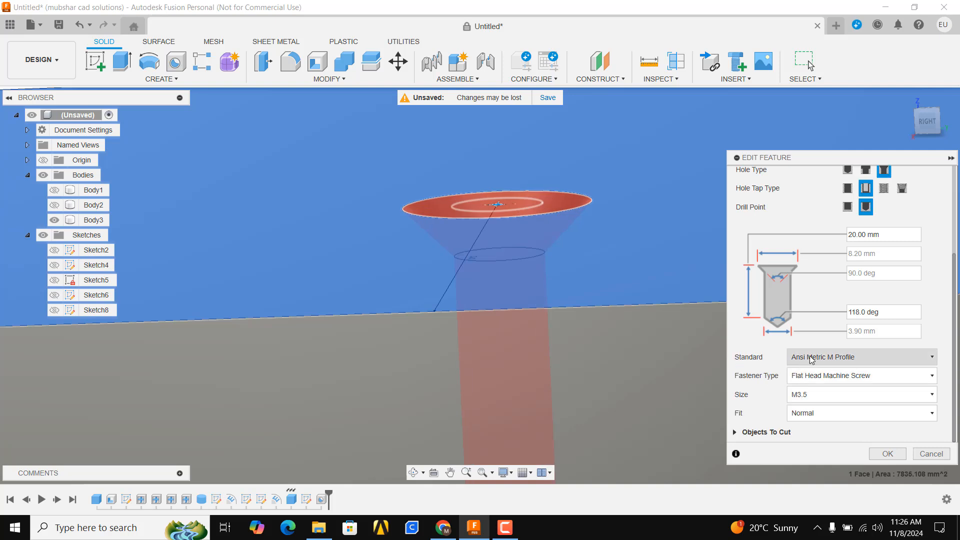
Switch the clearance hole's standard to DIN and from there to ISO.
{"action": "left_click", "coordinate": [812, 358]}
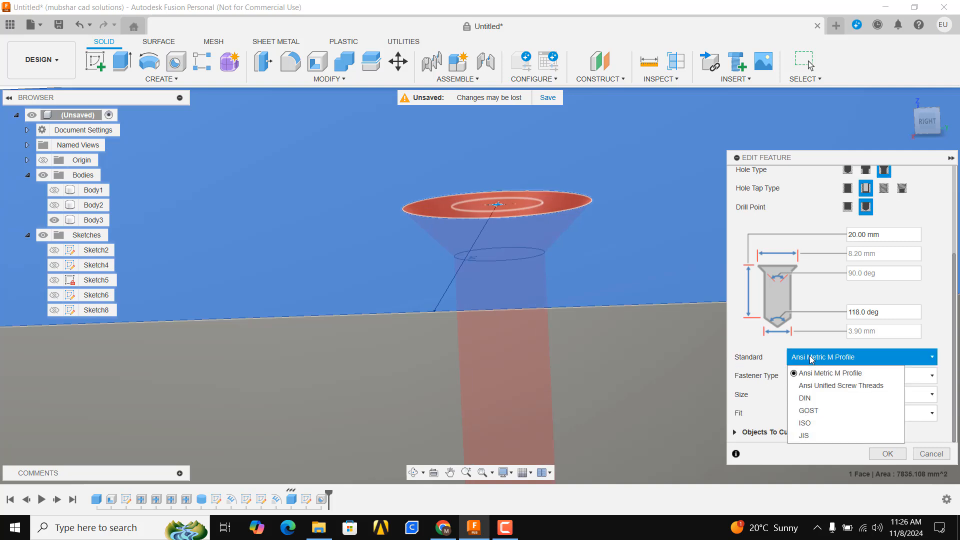
{"action": "left_click", "coordinate": [803, 398]}
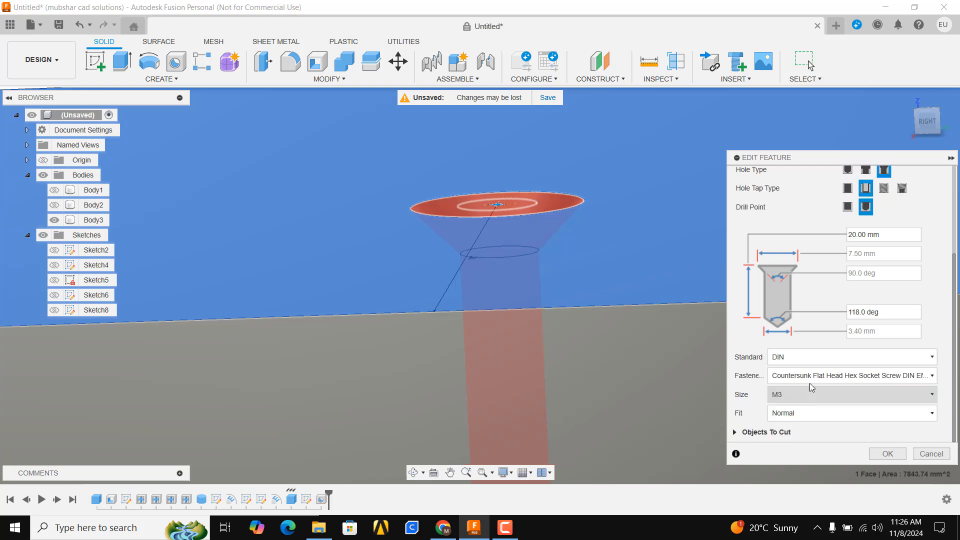
{"action": "left_click", "coordinate": [812, 358]}
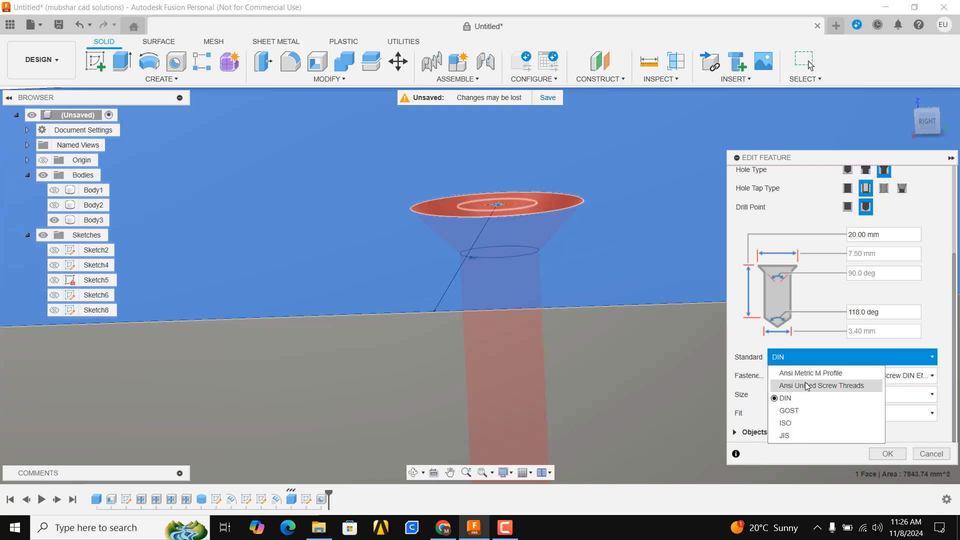
{"action": "left_click", "coordinate": [791, 423]}
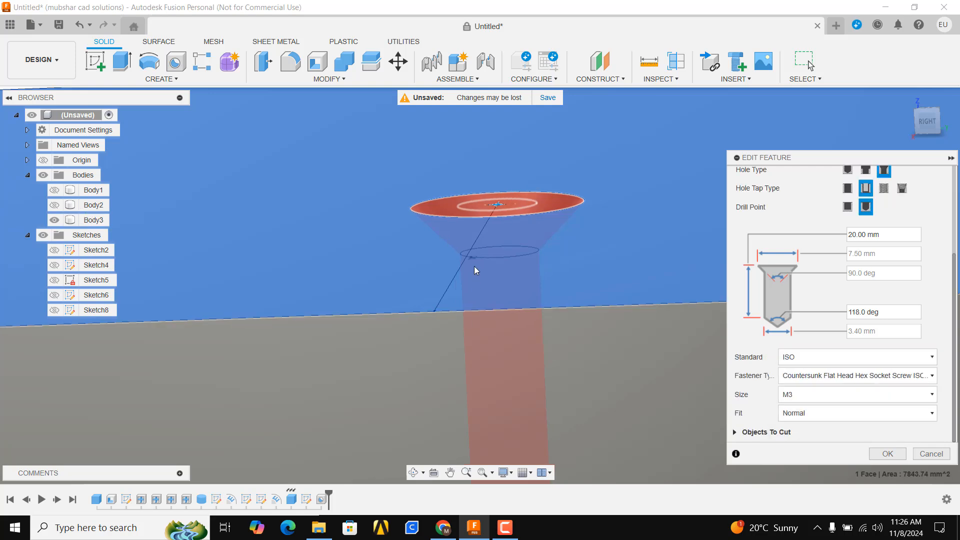
Try fastener size M12 for the clearance hole and settle on M8.
{"action": "left_click", "coordinate": [806, 396]}
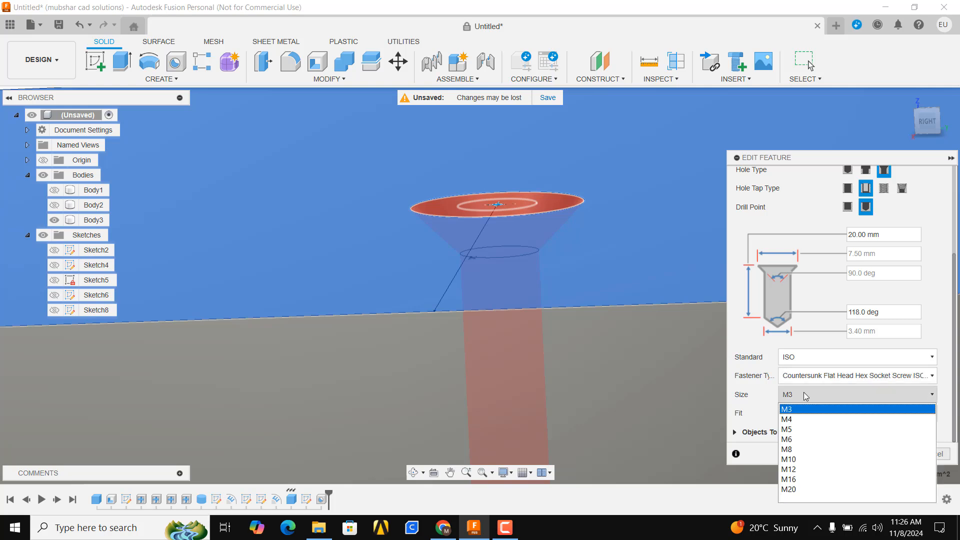
{"action": "left_click", "coordinate": [789, 469]}
{"action": "scroll", "coordinate": [581, 284], "scroll_direction": "down", "scroll_amount": 2}
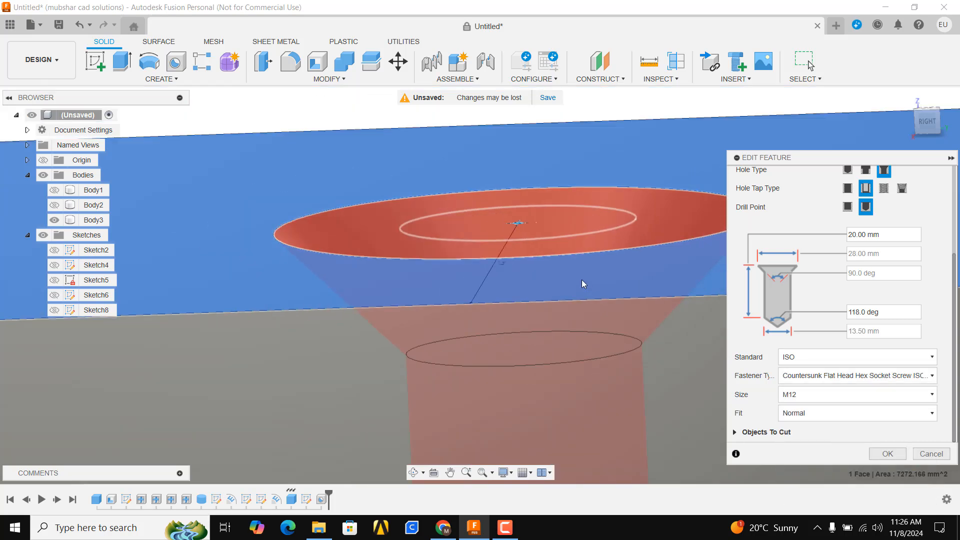
{"action": "scroll", "coordinate": [582, 284], "scroll_direction": "down", "scroll_amount": 2}
{"action": "left_click", "coordinate": [827, 394]}
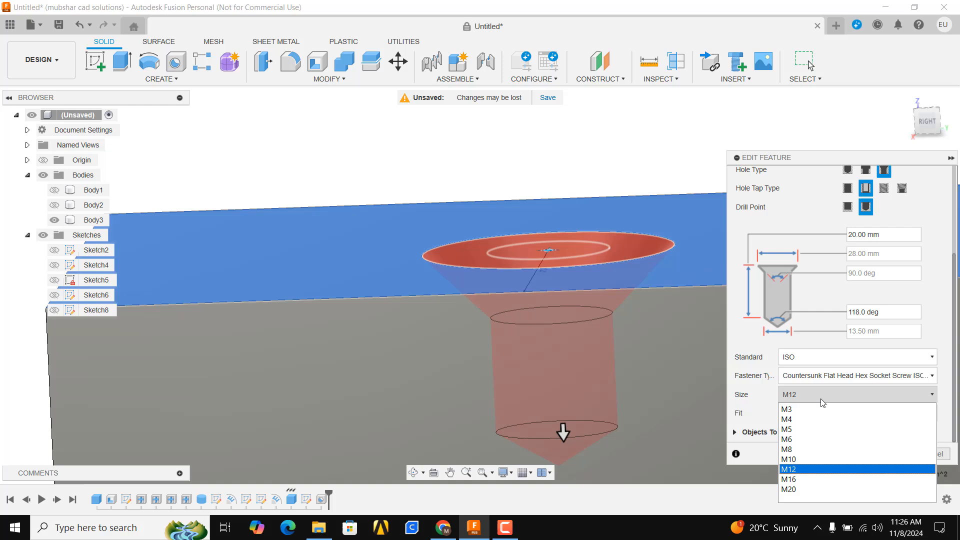
{"action": "left_click", "coordinate": [795, 449]}
{"action": "middle_click_drag", "start_coordinate": [572, 354], "coordinate": [522, 323]}
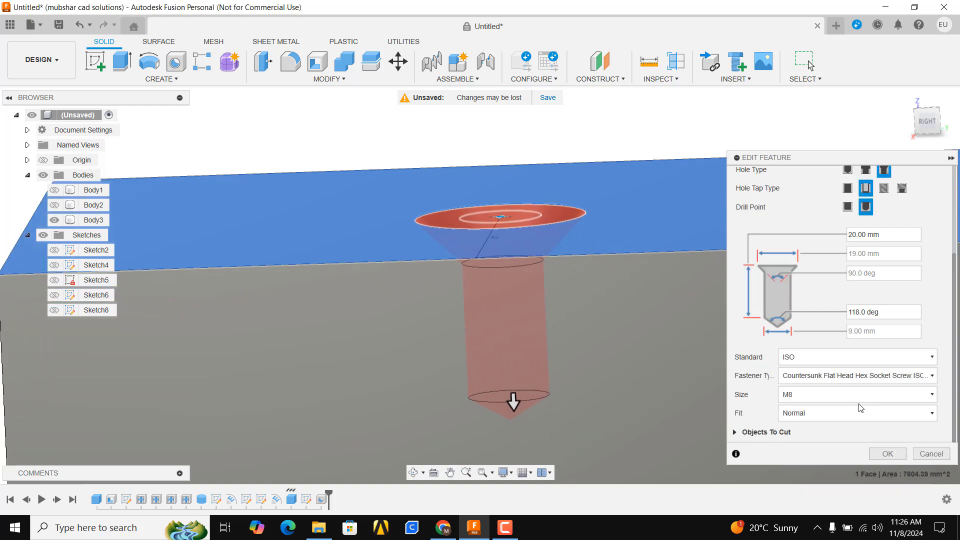
Compare the Close and Loose fits for the M8 clearance hole and return the fit to Normal.
{"action": "left_click", "coordinate": [851, 415]}
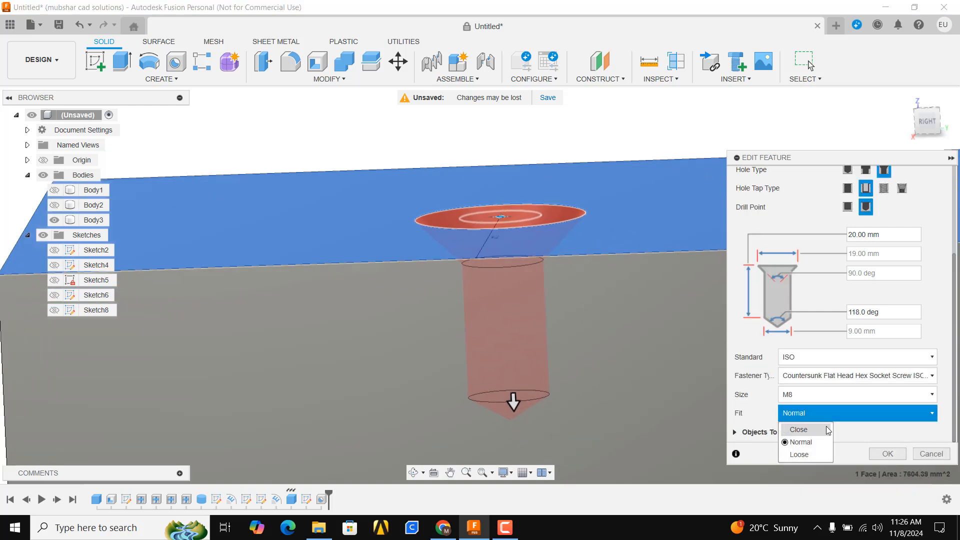
{"action": "left_click", "coordinate": [820, 429]}
{"action": "left_click", "coordinate": [827, 415]}
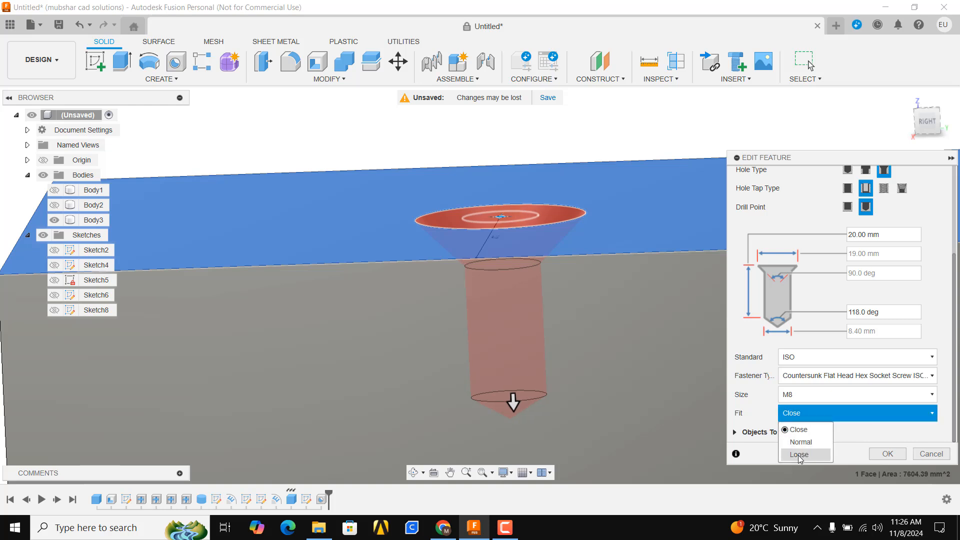
{"action": "left_click", "coordinate": [800, 455]}
{"action": "left_click", "coordinate": [810, 414]}
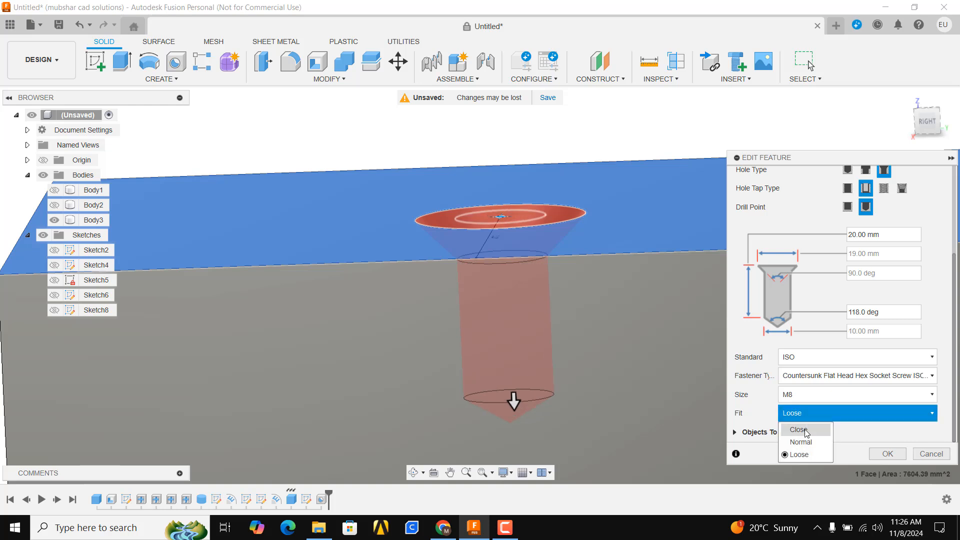
{"action": "left_click", "coordinate": [800, 442]}
Change the hole tap type to Tapped and bring up its thread settings.
{"action": "scroll", "coordinate": [889, 263], "scroll_direction": "up", "scroll_amount": 5}
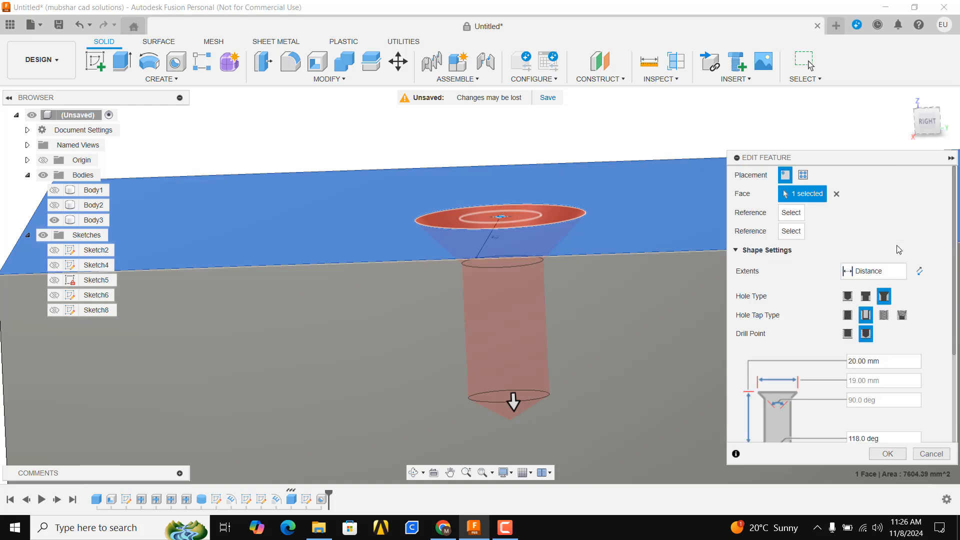
{"action": "left_click", "coordinate": [884, 315]}
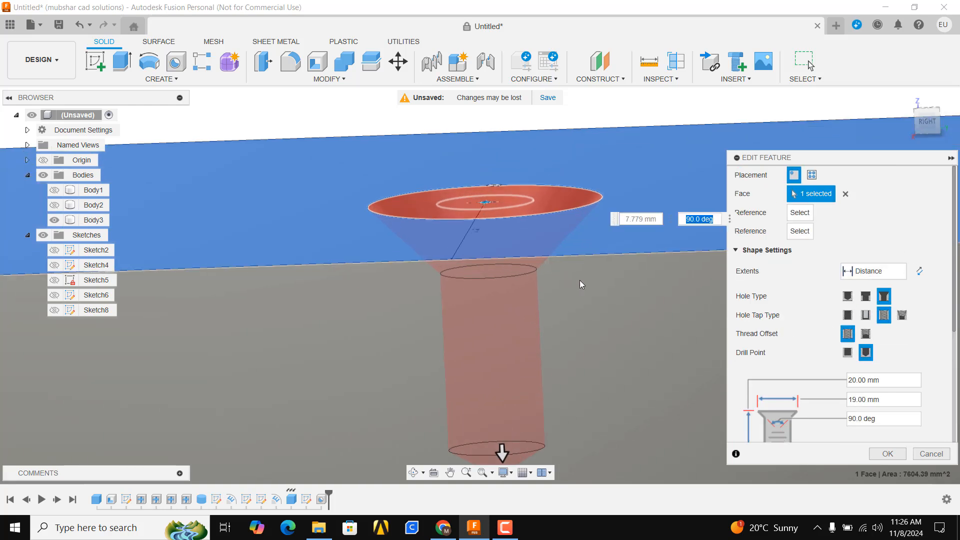
{"action": "scroll", "coordinate": [865, 337], "scroll_direction": "down", "scroll_amount": 7}
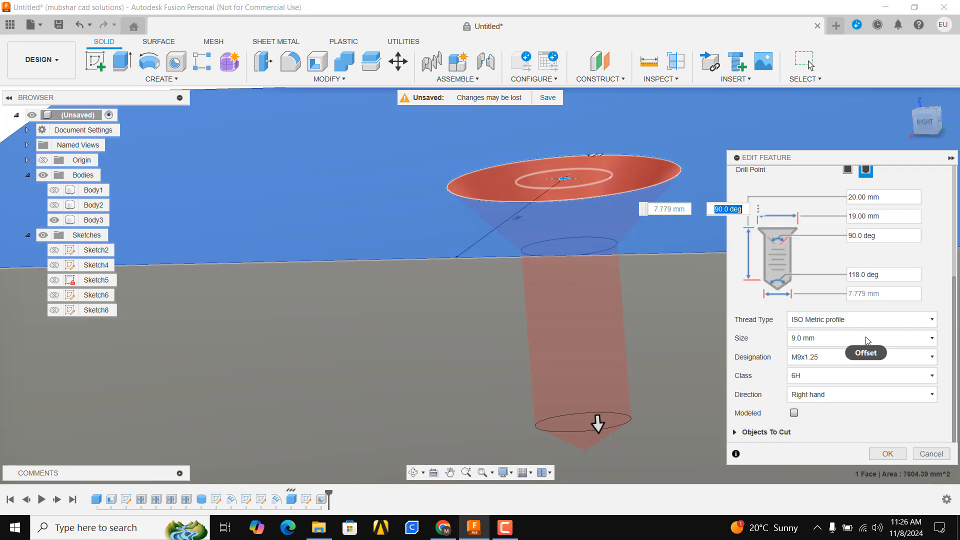
Turn on modeled threads for the tapped hole, inspect the thread geometry inside it and turn modeling off again.
{"action": "left_click", "coordinate": [794, 413]}
{"action": "middle_click_drag", "start_coordinate": [634, 278], "coordinate": [453, 378], "text": "shift"}
{"action": "scroll", "coordinate": [458, 290], "scroll_direction": "up", "scroll_amount": 4}
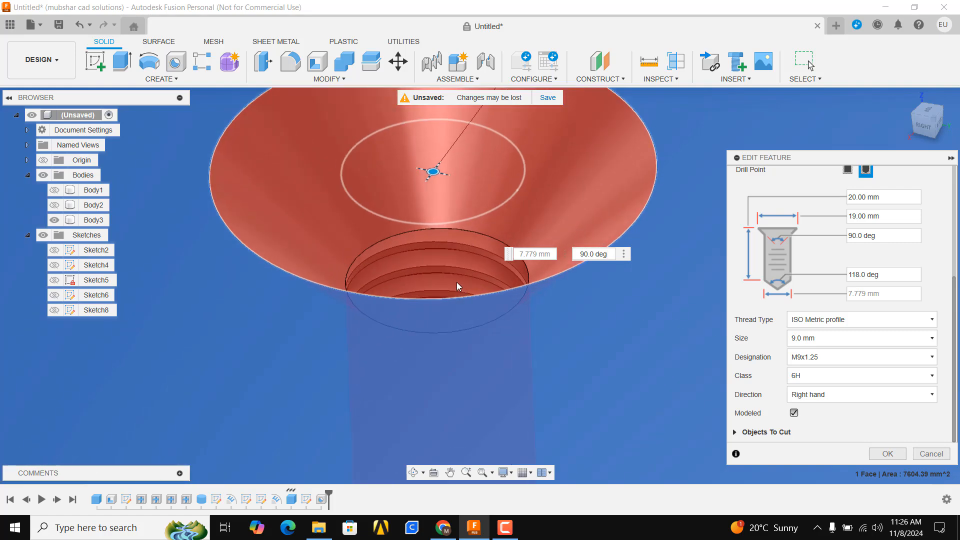
{"action": "middle_click_drag", "start_coordinate": [457, 282], "coordinate": [434, 268], "text": "shift"}
{"action": "scroll", "coordinate": [491, 325], "scroll_direction": "down", "scroll_amount": 3}
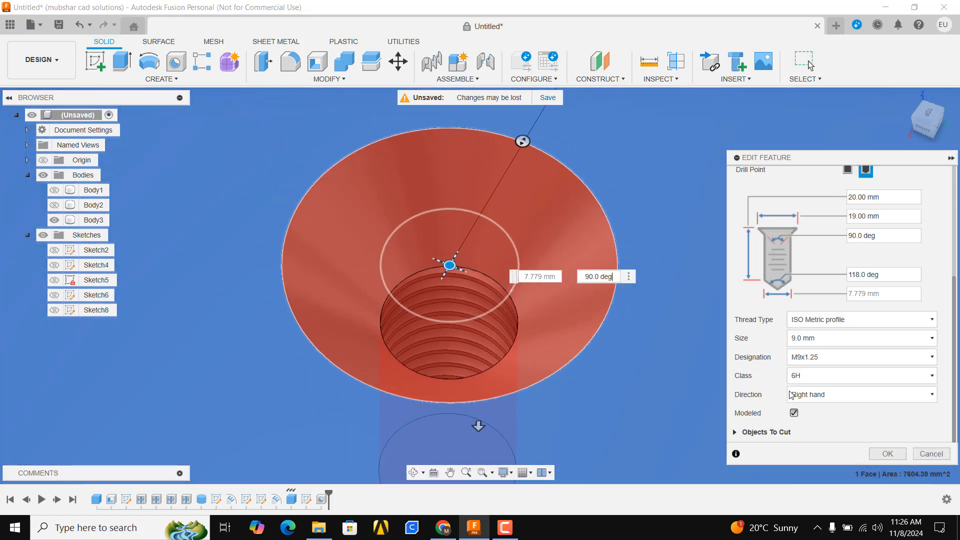
{"action": "left_click", "coordinate": [794, 414]}
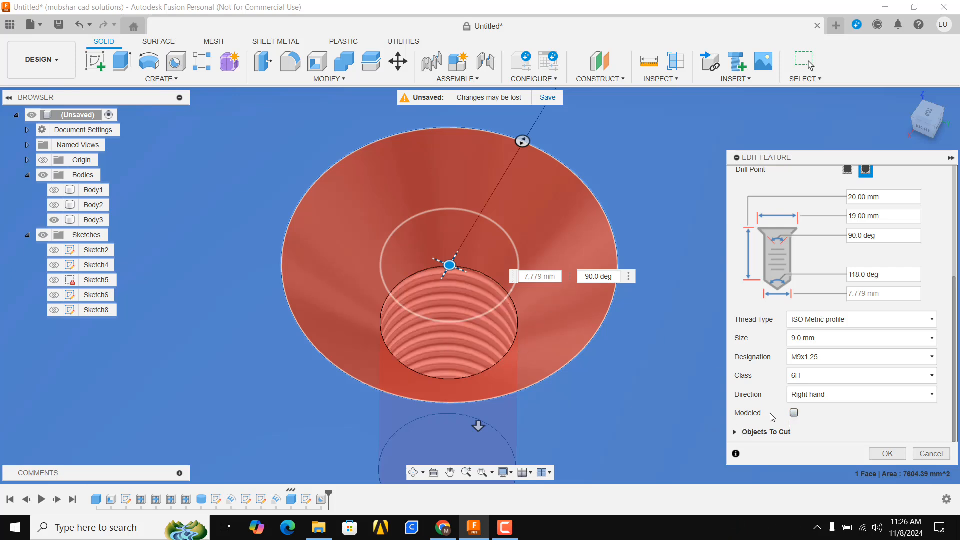
Enable modeled threads for the tapped hole, keep designation M9x1.25 and class 6H, and apply the edit.
{"action": "left_click", "coordinate": [794, 413]}
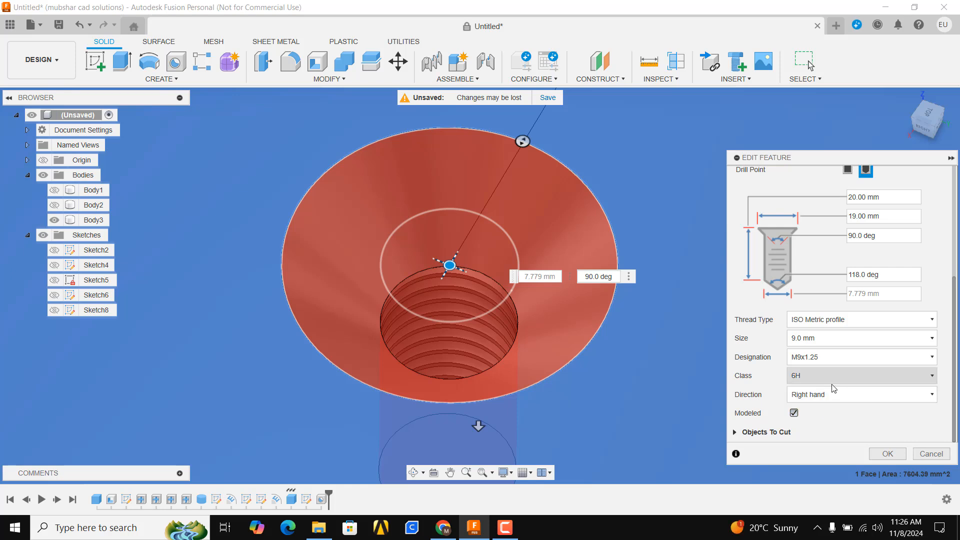
{"action": "left_click", "coordinate": [826, 357]}
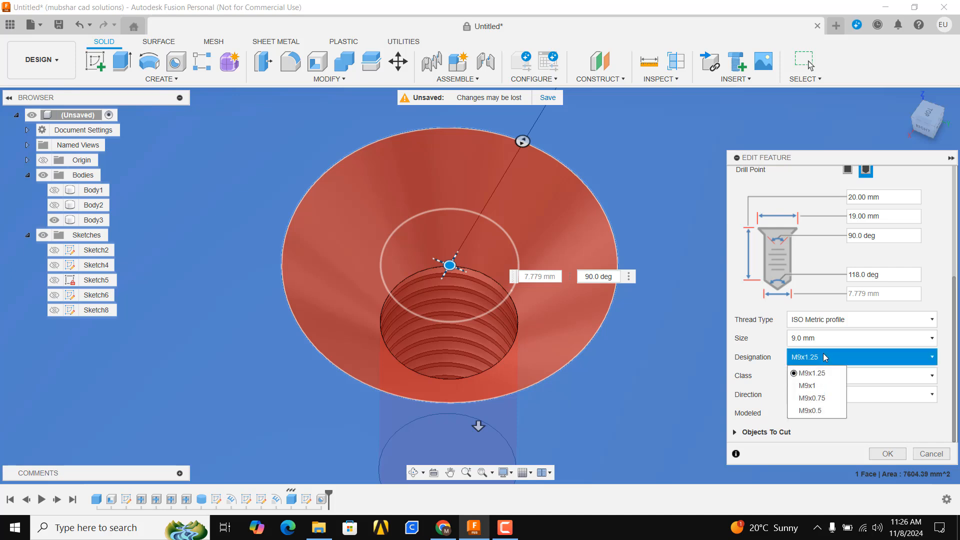
{"action": "left_click", "coordinate": [821, 373]}
{"action": "left_click", "coordinate": [820, 374]}
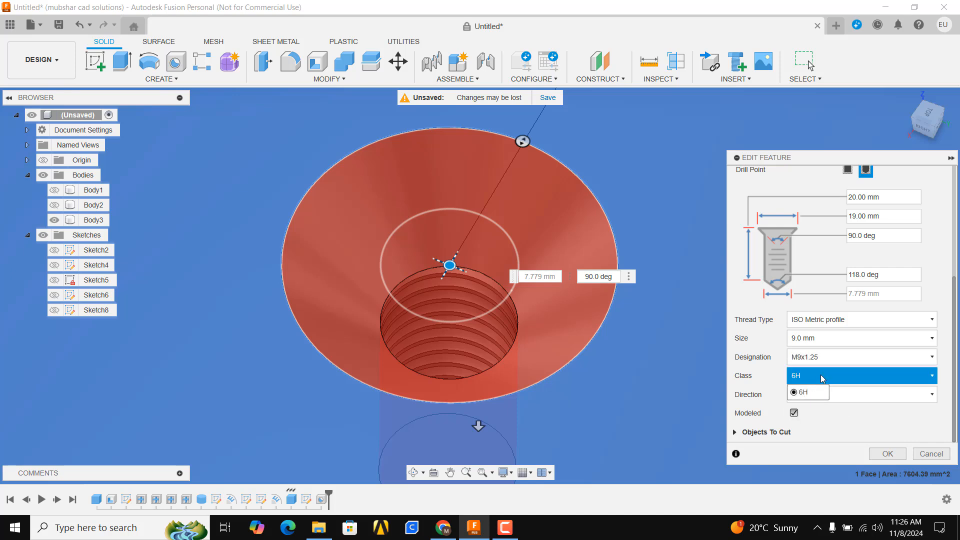
{"action": "left_click", "coordinate": [821, 374]}
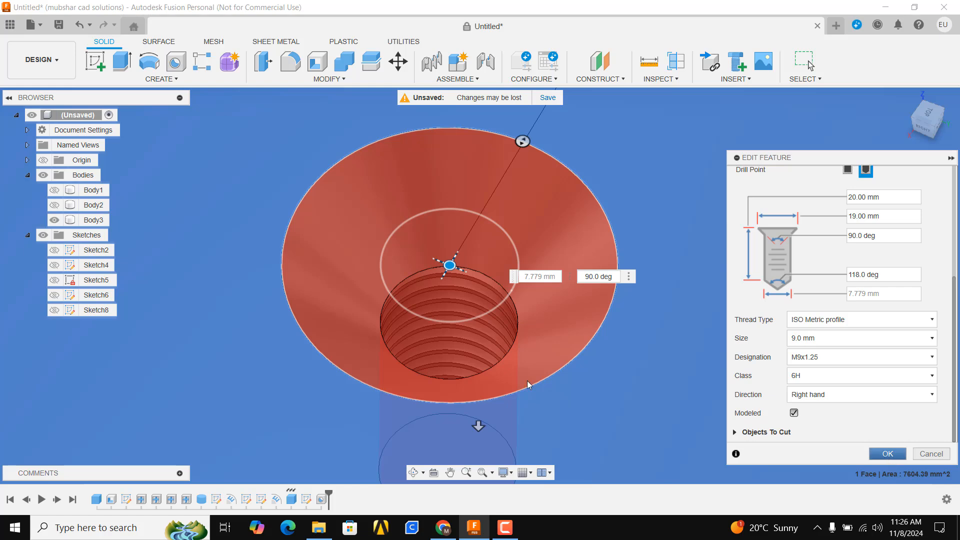
{"action": "scroll", "coordinate": [433, 325], "scroll_direction": "down", "scroll_amount": 4}
{"action": "middle_click_drag", "start_coordinate": [592, 275], "coordinate": [583, 128]}
{"action": "scroll", "coordinate": [452, 252], "scroll_direction": "down", "scroll_amount": 3}
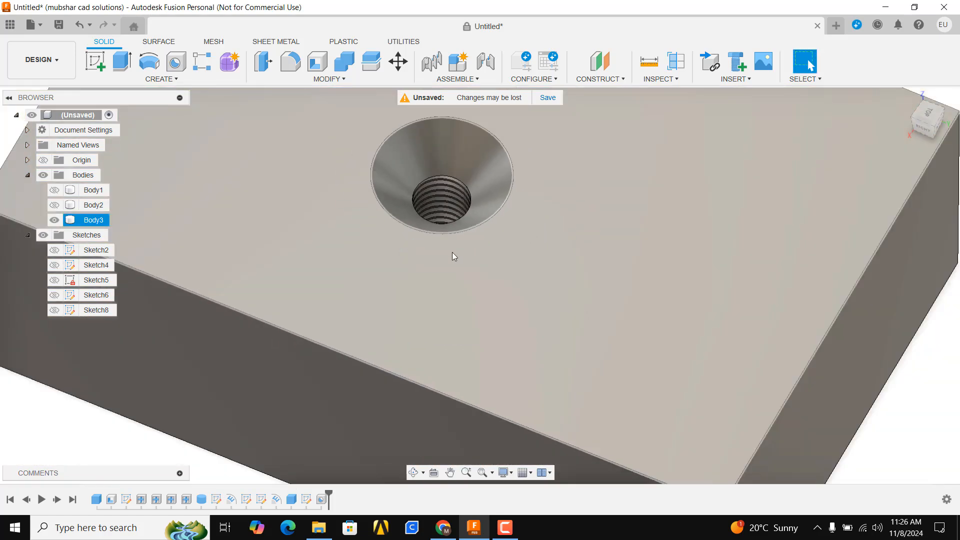
{"action": "scroll", "coordinate": [452, 252], "scroll_direction": "down", "scroll_amount": 1}
{"action": "middle_click_drag", "start_coordinate": [452, 252], "coordinate": [486, 423], "text": "shift"}
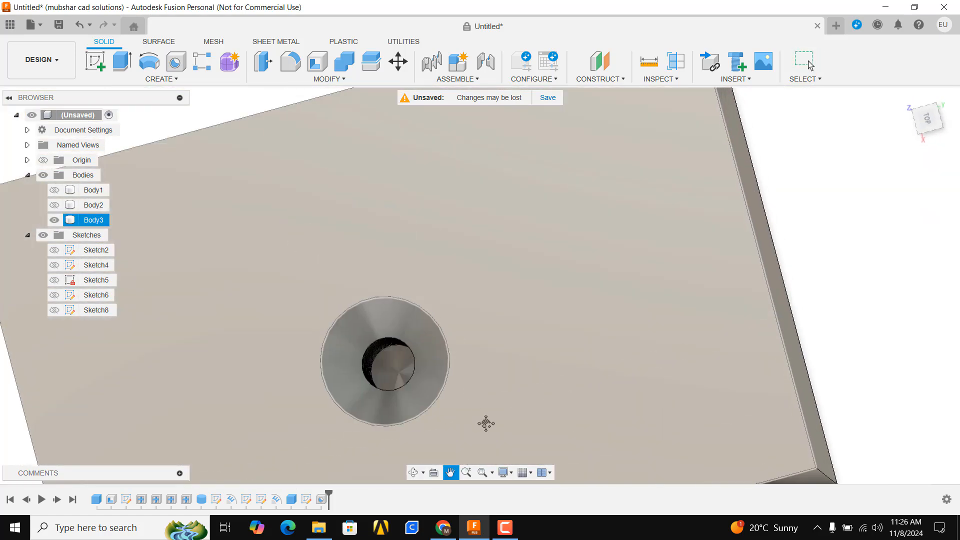
{"action": "scroll", "coordinate": [430, 424], "scroll_direction": "up", "scroll_amount": 5}
{"action": "middle_click_drag", "start_coordinate": [418, 384], "coordinate": [330, 150]}
Try placing another simple countersink hole on the box's top face beside the threaded hole.
{"action": "left_click", "coordinate": [160, 79]}
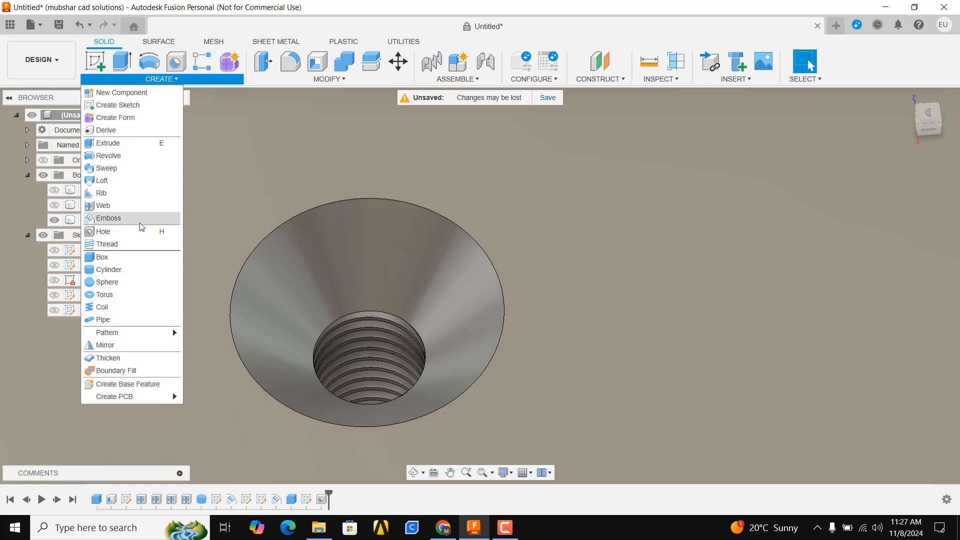
{"action": "left_click", "coordinate": [125, 232]}
{"action": "scroll", "coordinate": [579, 247], "scroll_direction": "down", "scroll_amount": 3}
{"action": "middle_click_drag", "start_coordinate": [625, 284], "coordinate": [352, 337]}
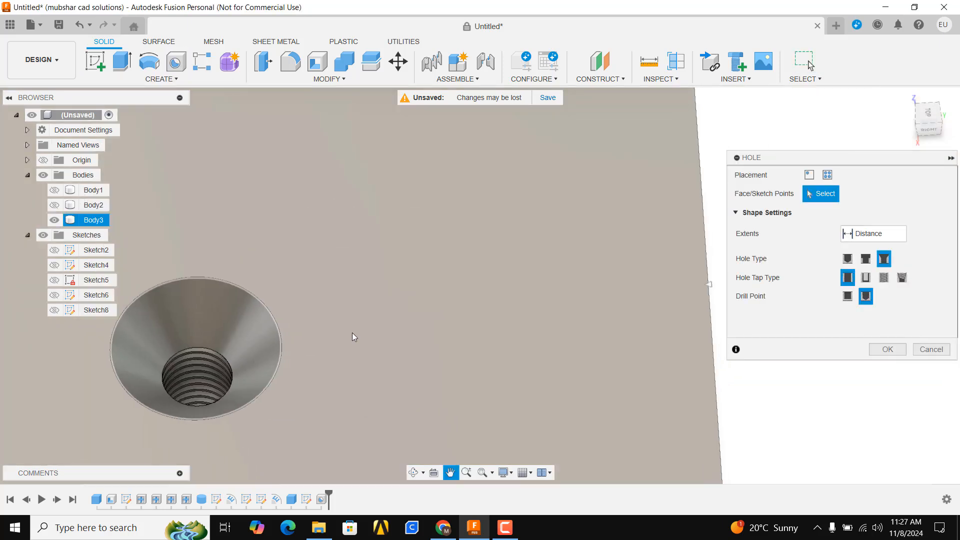
{"action": "left_click", "coordinate": [491, 307]}
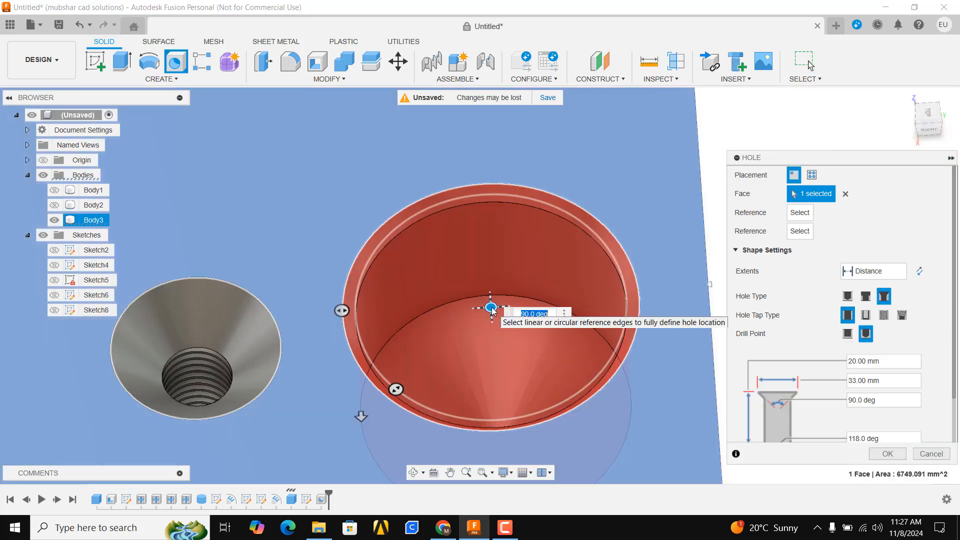
{"action": "scroll", "coordinate": [418, 343], "scroll_direction": "down", "scroll_amount": 2}
{"action": "middle_click_drag", "start_coordinate": [410, 326], "coordinate": [349, 225]}
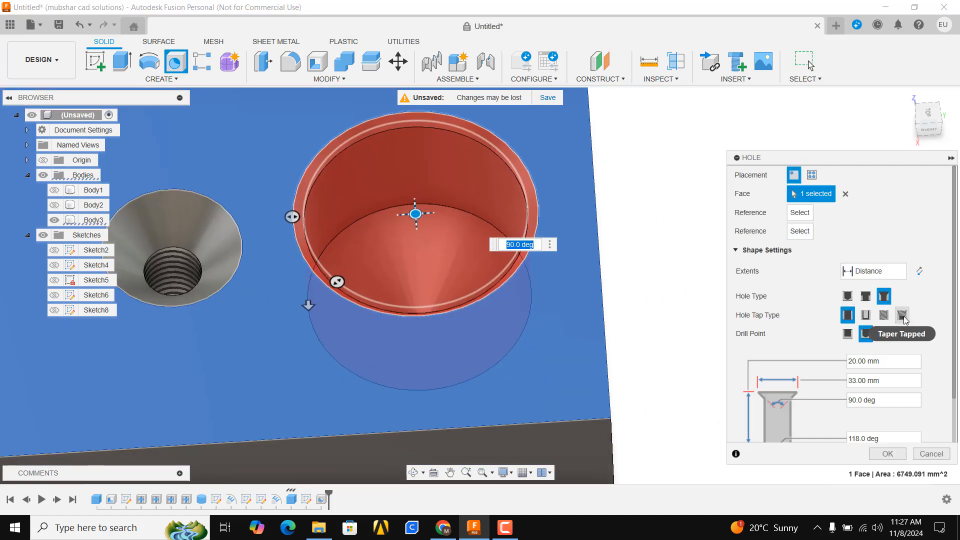
Try the Taper Tapped type on the new hole, inspect its threads and settings, and cancel the hole.
{"action": "left_click", "coordinate": [903, 315]}
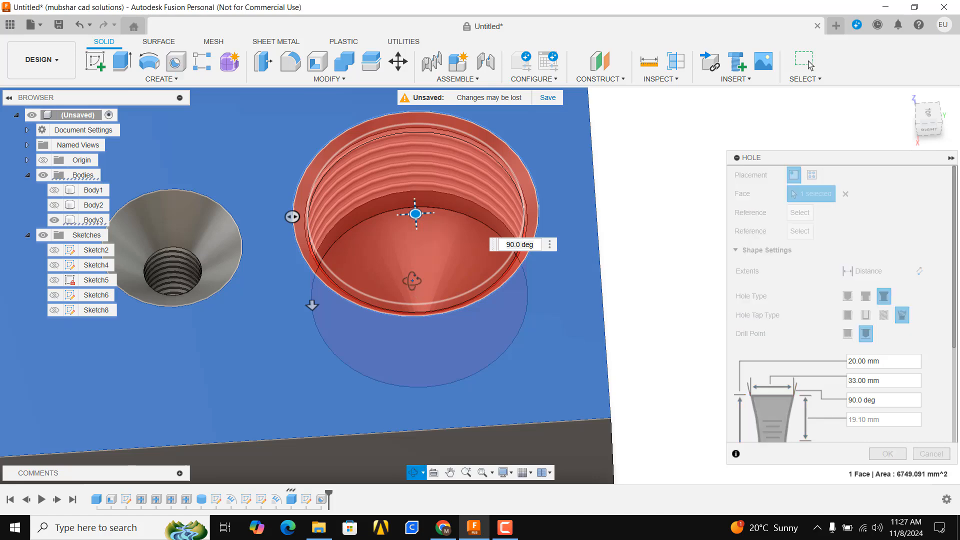
{"action": "middle_click_drag", "start_coordinate": [414, 280], "coordinate": [354, 348], "text": "shift"}
{"action": "scroll", "coordinate": [355, 348], "scroll_direction": "up", "scroll_amount": 2}
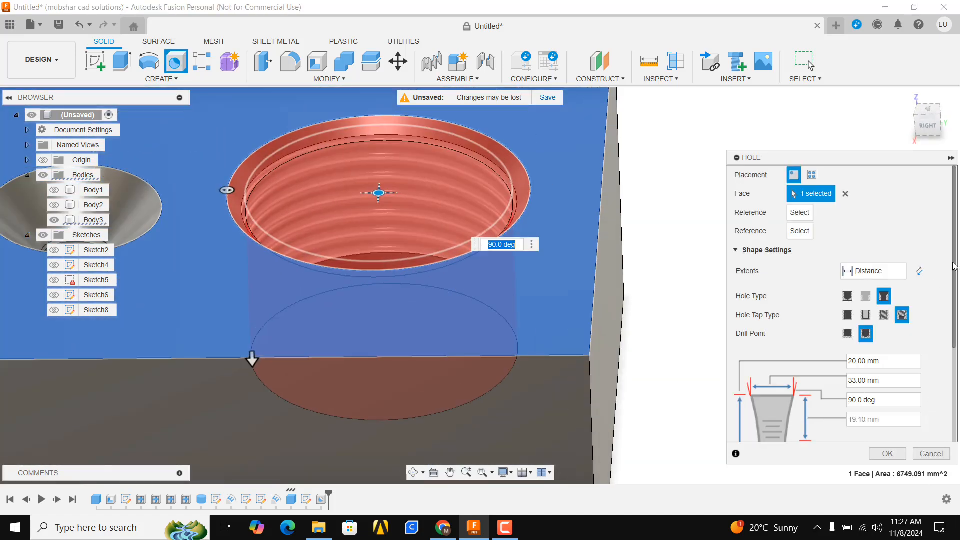
{"action": "left_click_drag", "start_coordinate": [955, 267], "coordinate": [954, 362]}
{"action": "scroll", "coordinate": [855, 303], "scroll_direction": "up", "scroll_amount": 3}
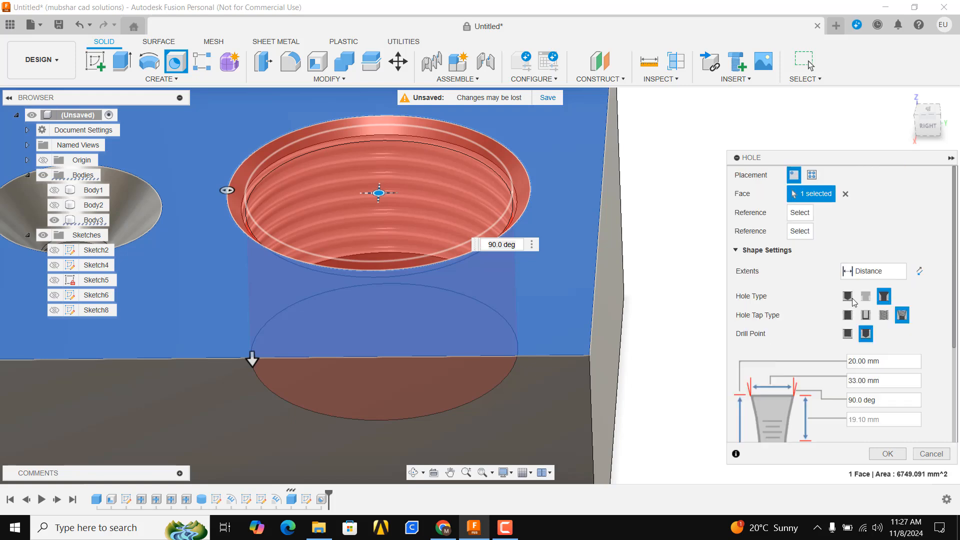
{"action": "left_click", "coordinate": [932, 454]}
{"action": "middle_click_drag", "start_coordinate": [278, 230], "coordinate": [535, 273]}
{"action": "key", "text": "Escape"}
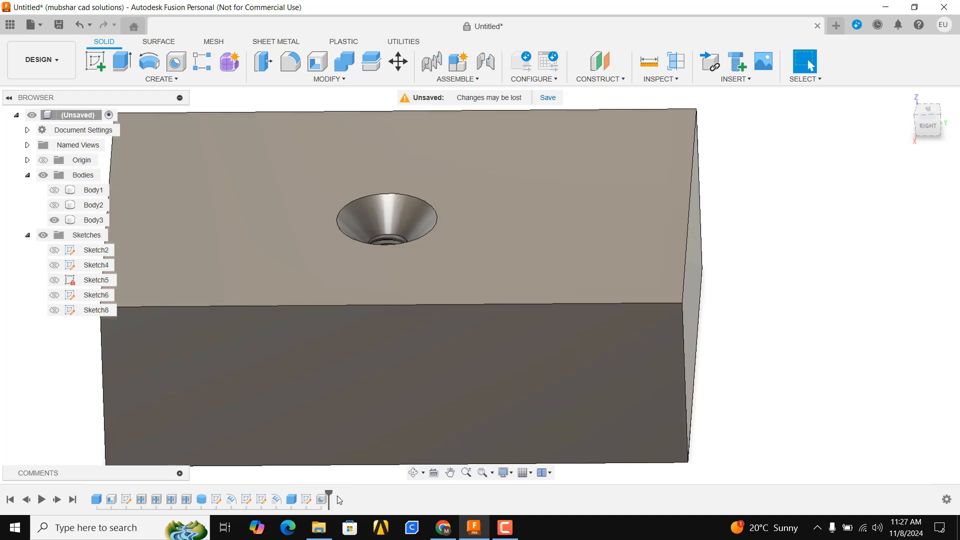
Roll the timeline back to before the threaded hole and show Sketch8 with its rectangle on the top face.
{"action": "left_click_drag", "start_coordinate": [329, 499], "coordinate": [314, 499]}
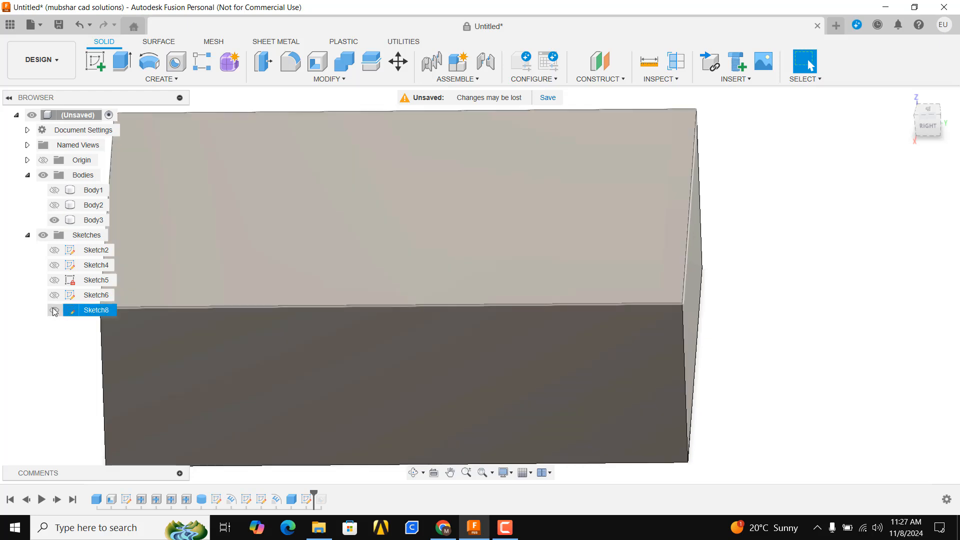
{"action": "left_click", "coordinate": [54, 310]}
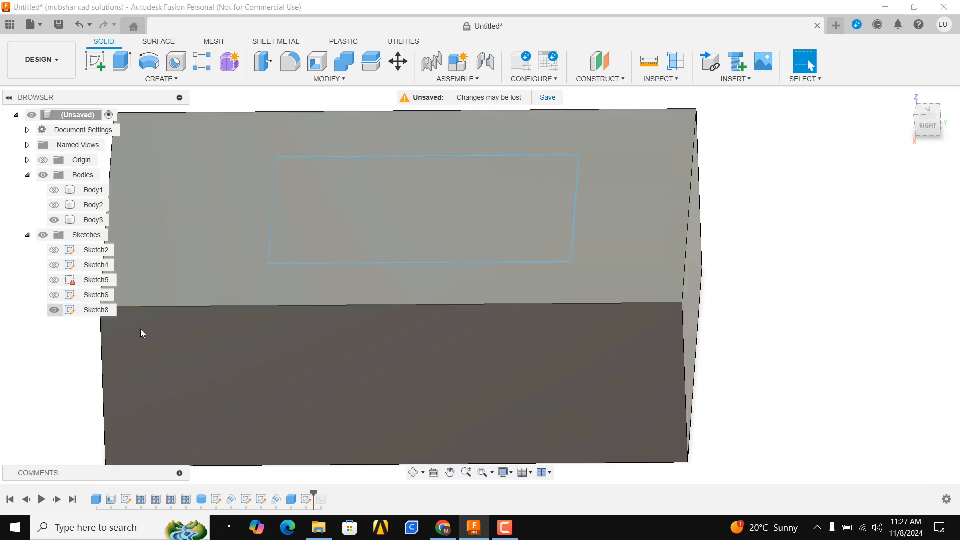
{"action": "scroll", "coordinate": [314, 332], "scroll_direction": "down", "scroll_amount": 3}
{"action": "scroll", "coordinate": [416, 257], "scroll_direction": "up", "scroll_amount": 5}
{"action": "middle_click_drag", "start_coordinate": [421, 252], "coordinate": [468, 293], "text": "shift"}
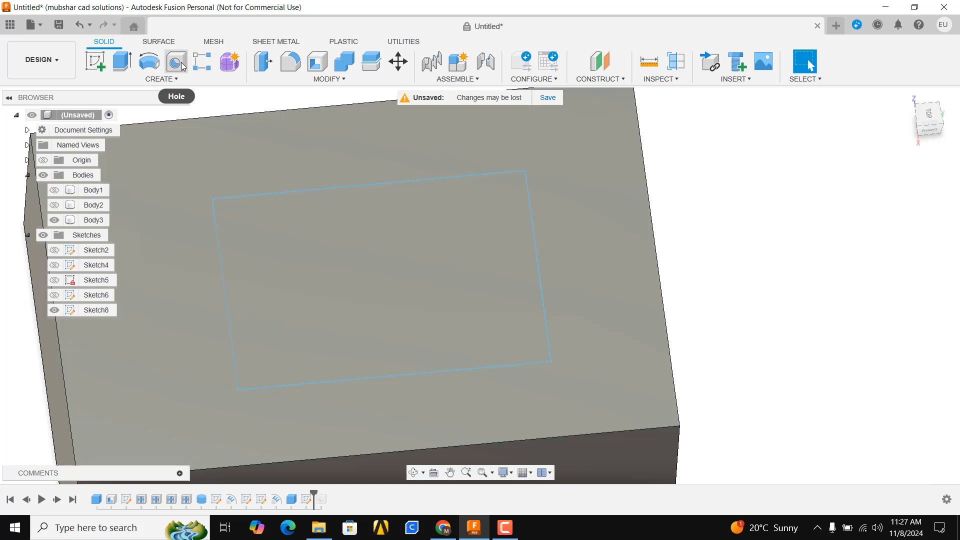
Start a multiple-hole feature from sketch points and place holes at all four corners of the rectangle.
{"action": "left_click", "coordinate": [181, 66]}
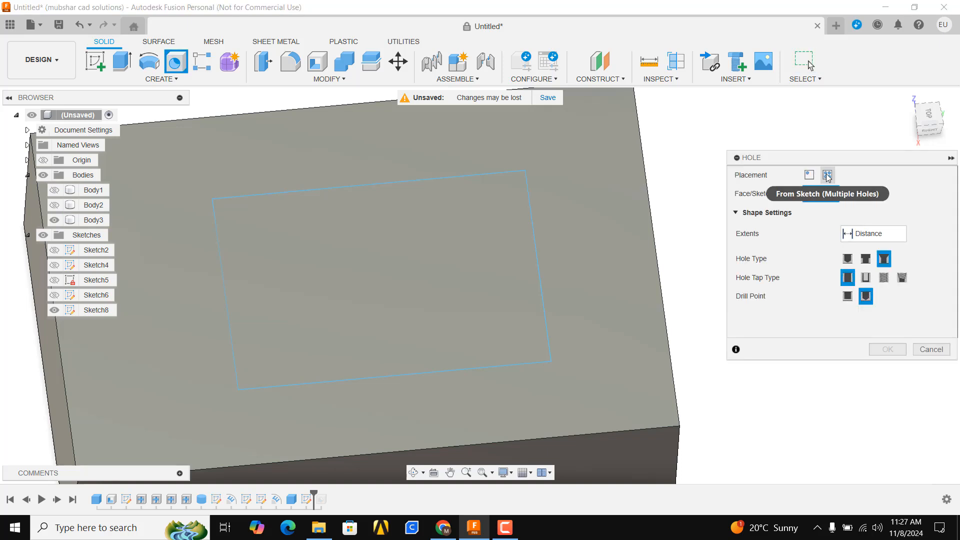
{"action": "left_click", "coordinate": [828, 176]}
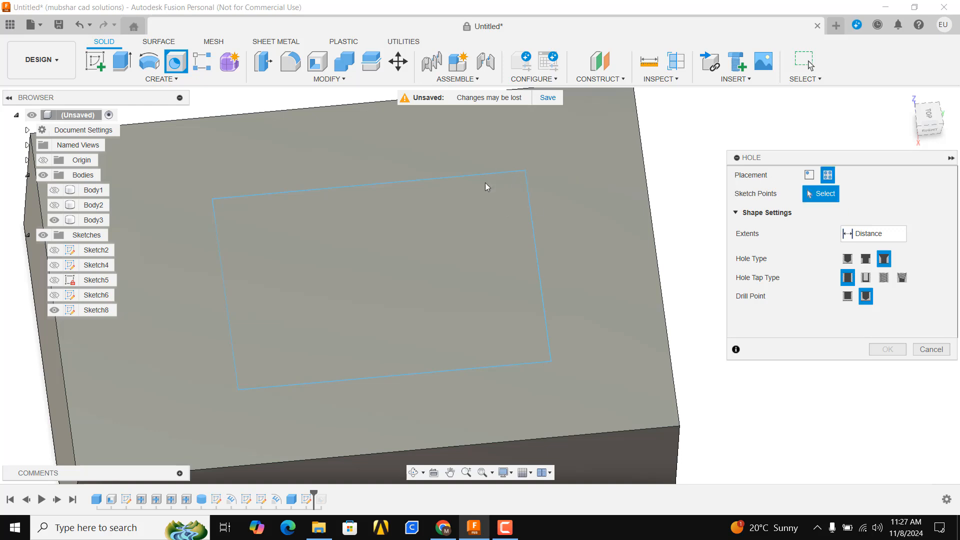
{"action": "left_click", "coordinate": [521, 170]}
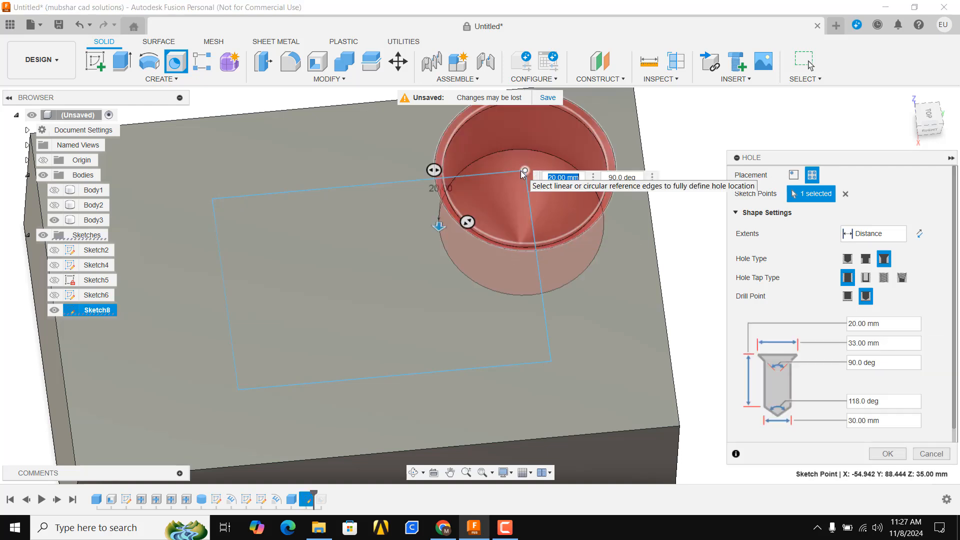
{"action": "left_click", "coordinate": [210, 205]}
{"action": "left_click", "coordinate": [238, 389]}
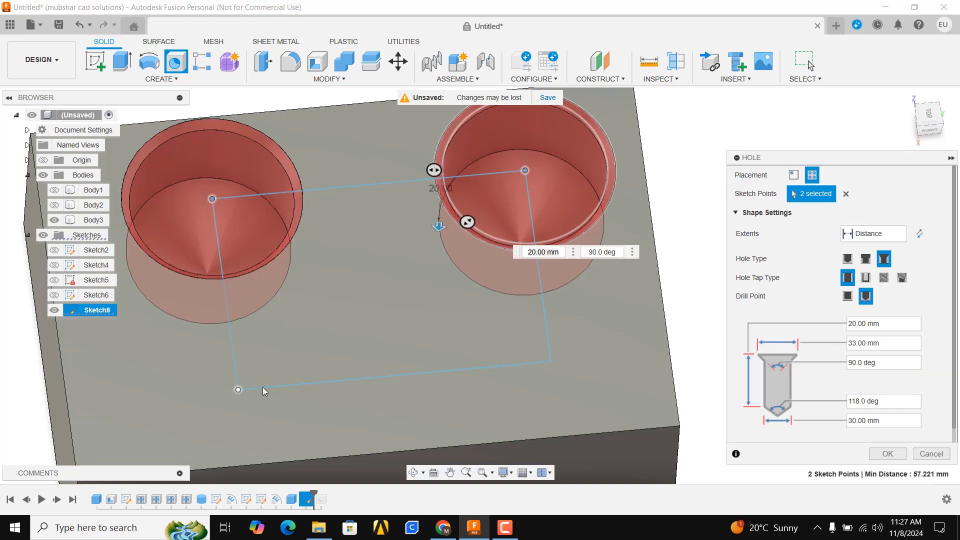
{"action": "left_click", "coordinate": [551, 360]}
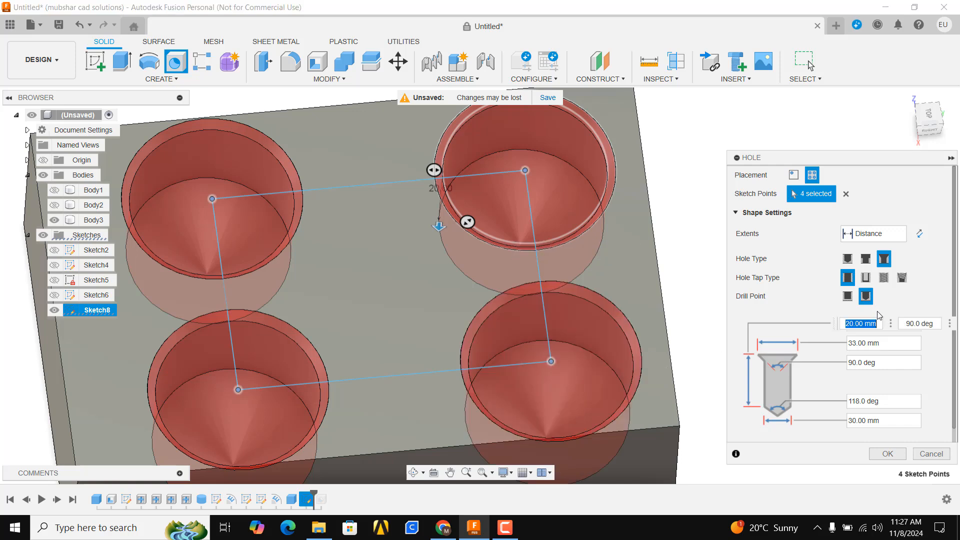
Change the four holes to Counterbore with a 15 mm hole diameter and a 5 mm counterbore depth.
{"action": "left_click", "coordinate": [853, 342]}
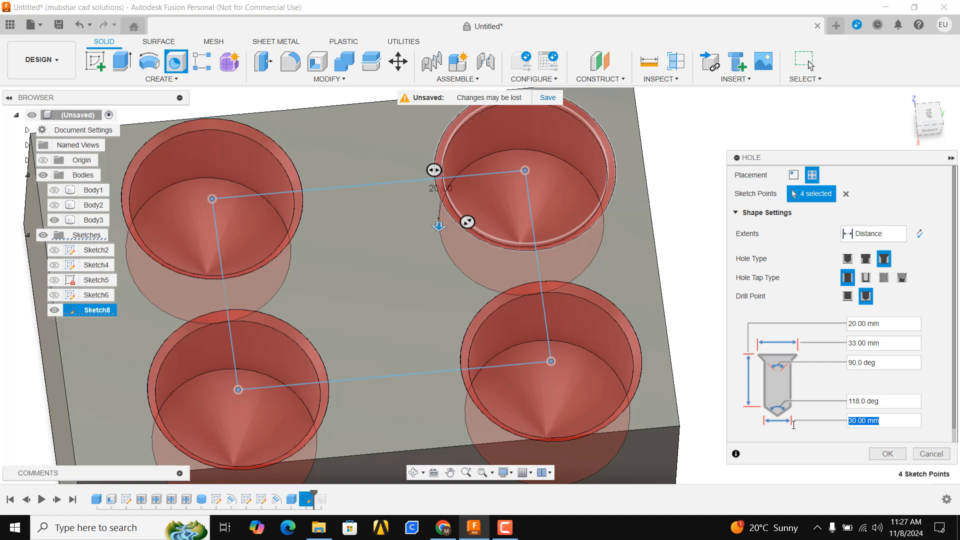
{"action": "middle_click_drag", "start_coordinate": [523, 370], "coordinate": [560, 267]}
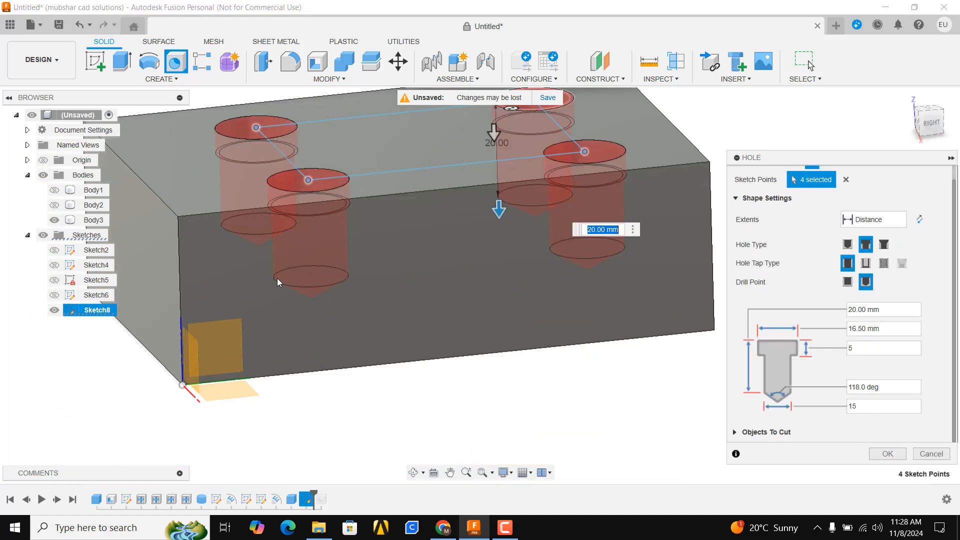
{"action": "middle_click_drag", "start_coordinate": [413, 289], "coordinate": [432, 247], "text": "shift"}
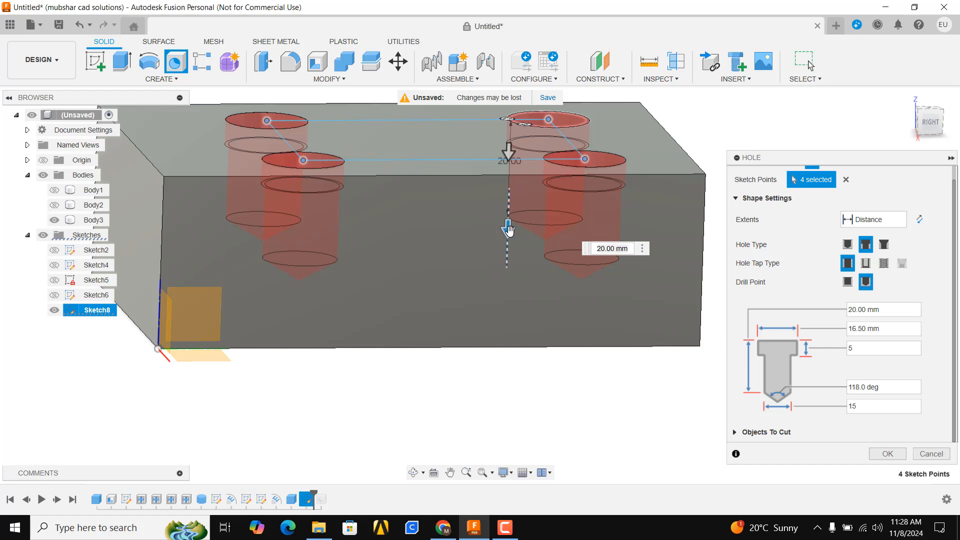
Set the depth of the four counterbored holes to 40 mm and create them.
{"action": "left_click_drag", "start_coordinate": [512, 233], "coordinate": [508, 331]}
{"action": "middle_click_drag", "start_coordinate": [425, 356], "coordinate": [436, 331], "text": "shift"}
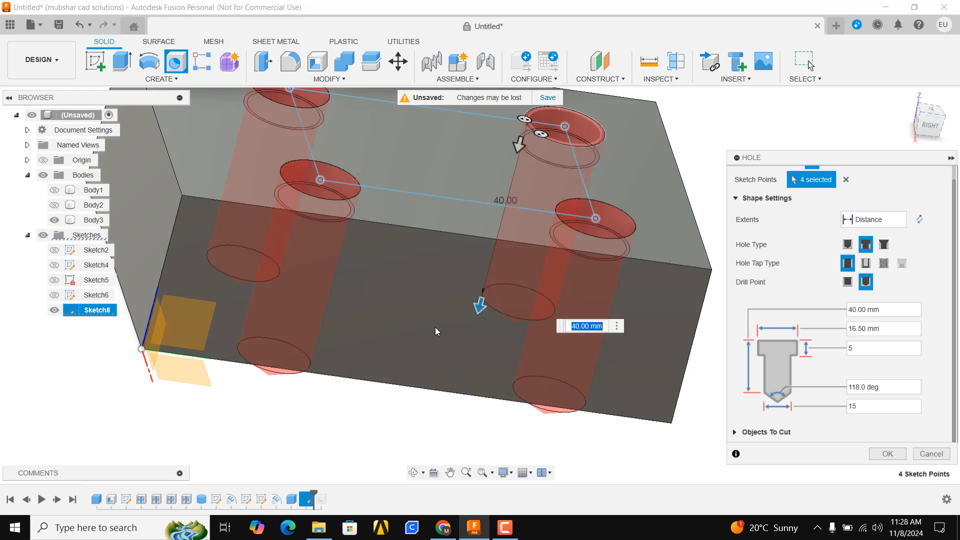
{"action": "left_click", "coordinate": [888, 453]}
{"action": "middle_click_drag", "start_coordinate": [536, 254], "coordinate": [421, 163], "text": "shift"}
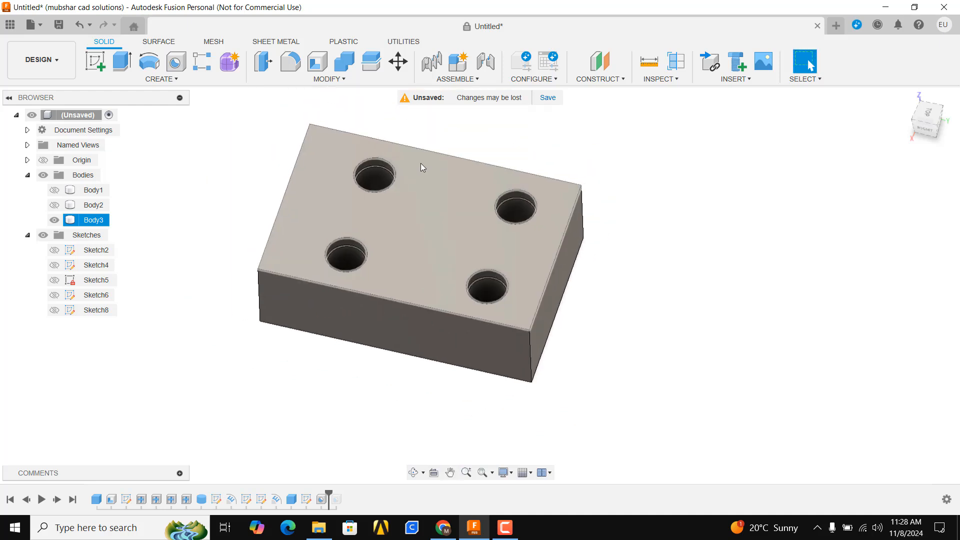
Roll the timeline forward to its end and hide the box body, Body3.
{"action": "left_click", "coordinate": [435, 413]}
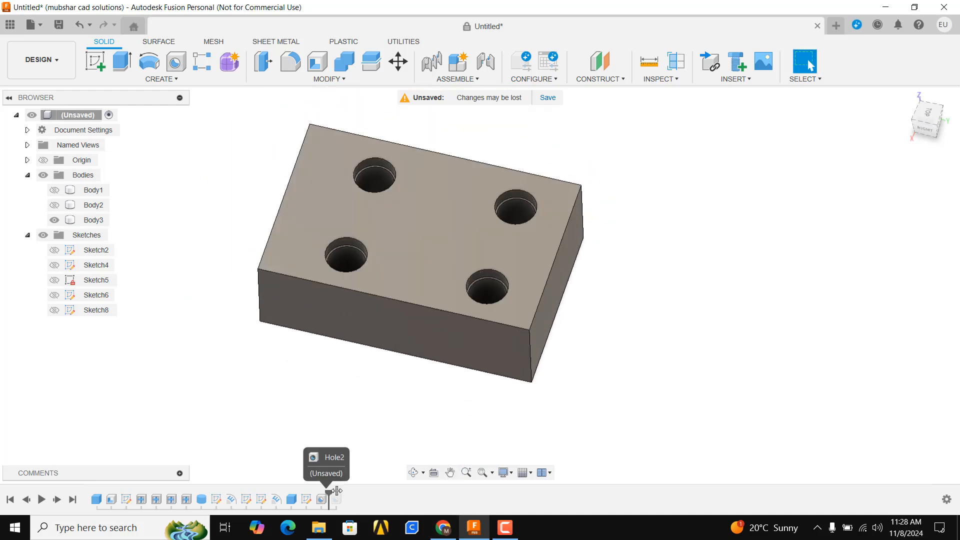
{"action": "left_click_drag", "start_coordinate": [329, 499], "coordinate": [344, 499]}
{"action": "left_click", "coordinate": [53, 222]}
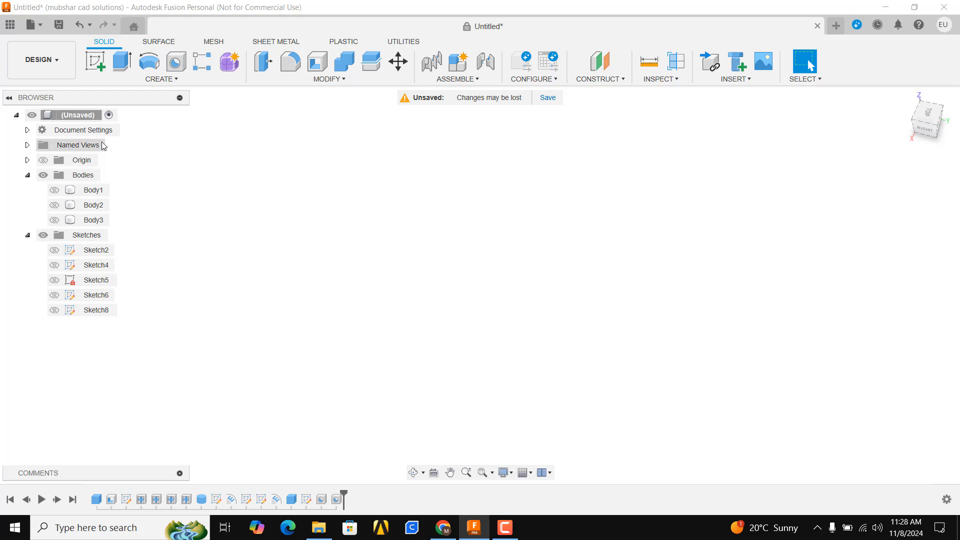
{"action": "left_click", "coordinate": [149, 80]}
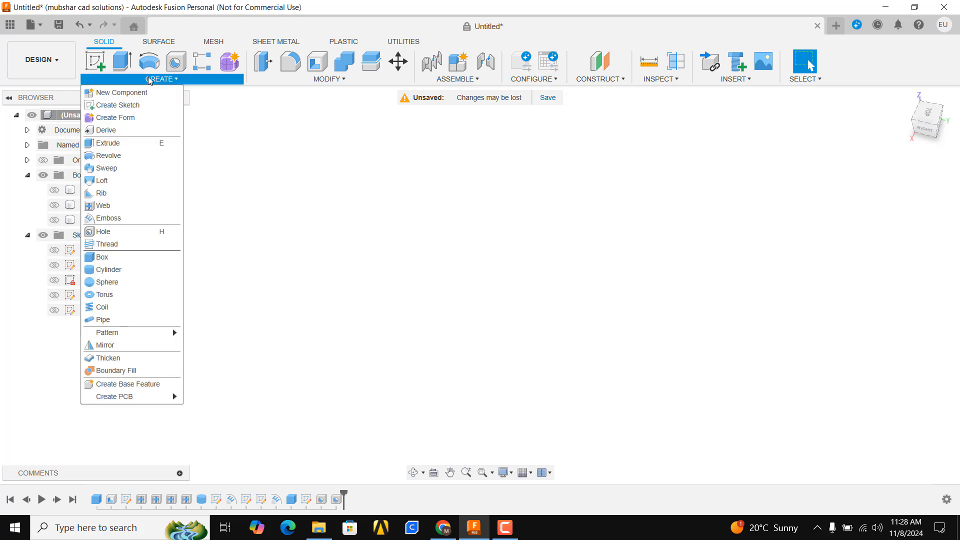
{"action": "left_click", "coordinate": [535, 208]}
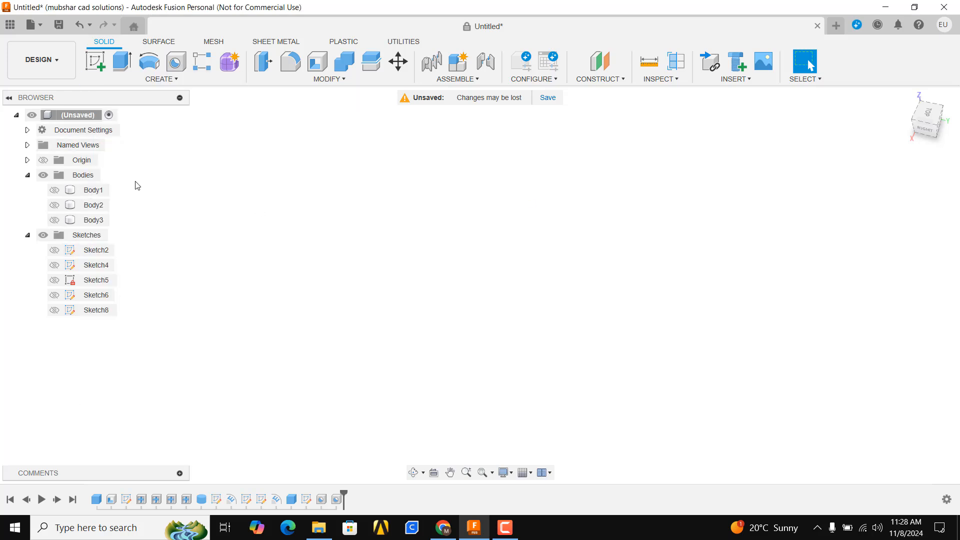
Create a cylinder on the horizontal plane as a new body, about 58 mm in diameter and 130 mm high.
{"action": "left_click", "coordinate": [150, 79]}
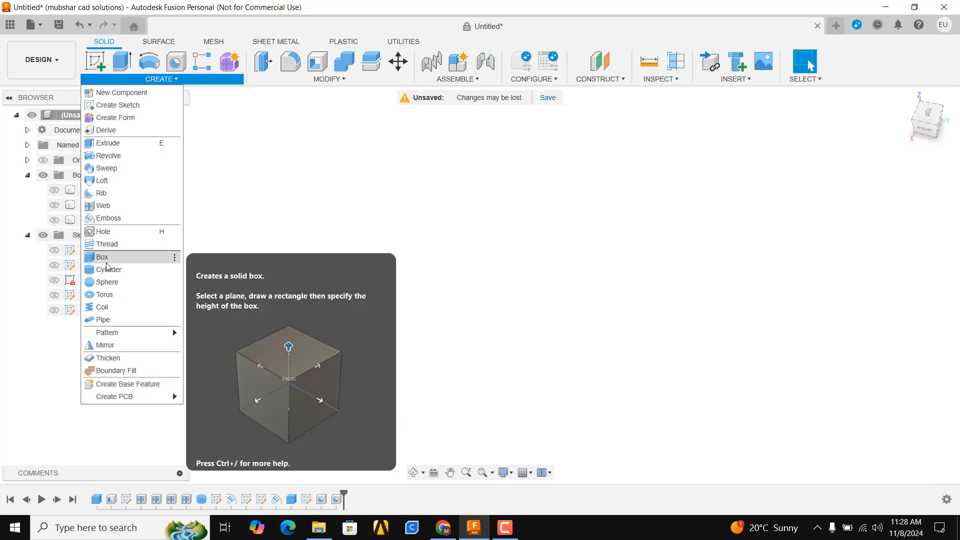
{"action": "left_click", "coordinate": [106, 270]}
{"action": "left_click", "coordinate": [290, 368]}
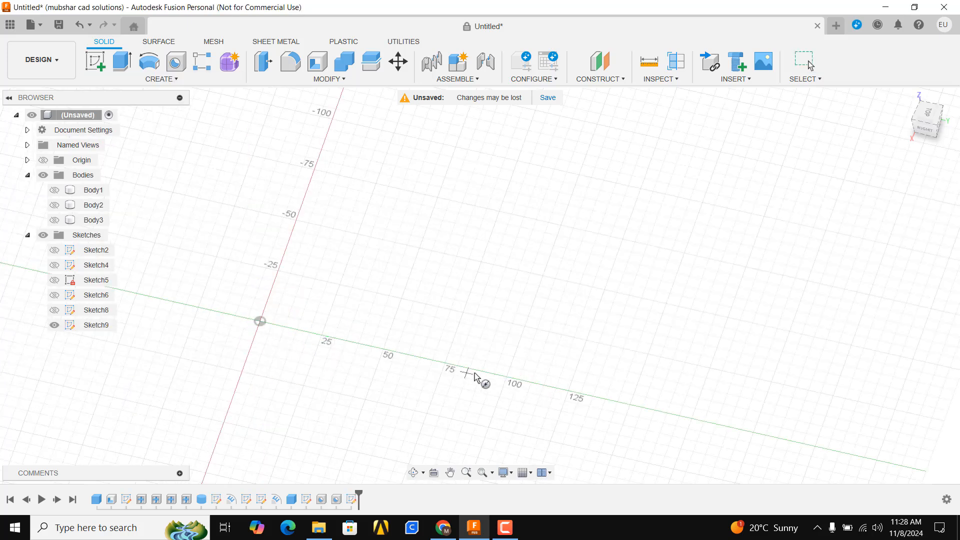
{"action": "left_click", "coordinate": [445, 364]}
{"action": "left_click", "coordinate": [508, 365]}
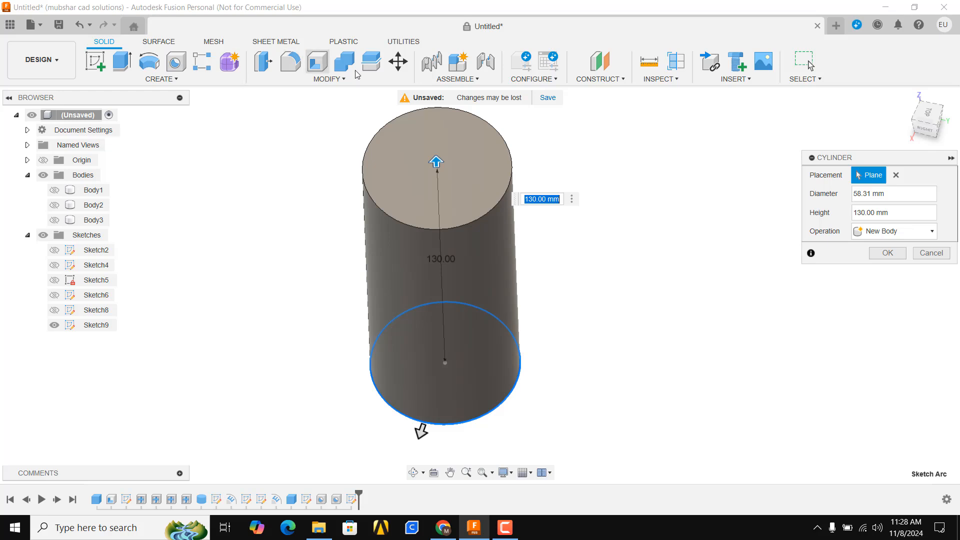
{"action": "left_click", "coordinate": [888, 253]}
Shell the new cylinder open at its top face with an inside thickness of 1 mm.
{"action": "left_click", "coordinate": [317, 61]}
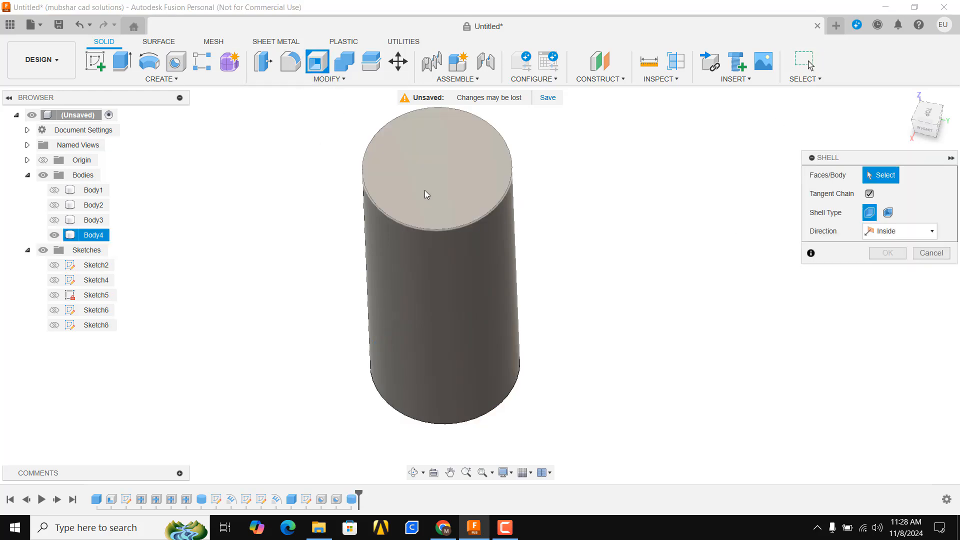
{"action": "left_click", "coordinate": [425, 190]}
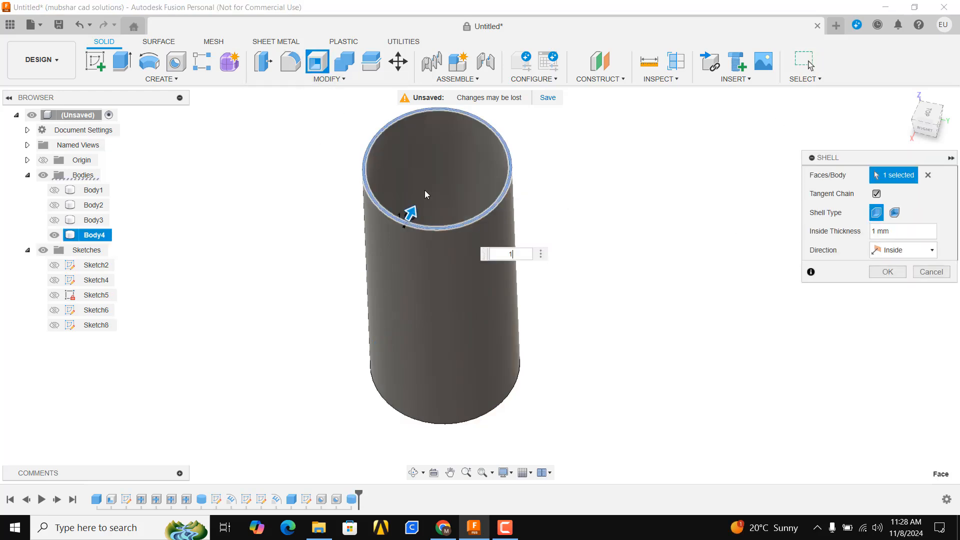
{"action": "left_click", "coordinate": [887, 272]}
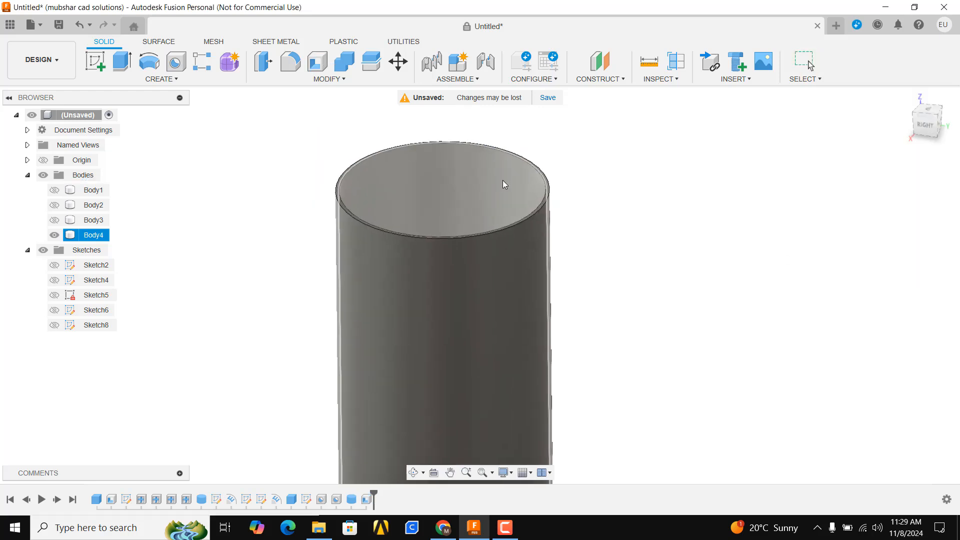
{"action": "scroll", "coordinate": [445, 210], "scroll_direction": "up", "scroll_amount": 3}
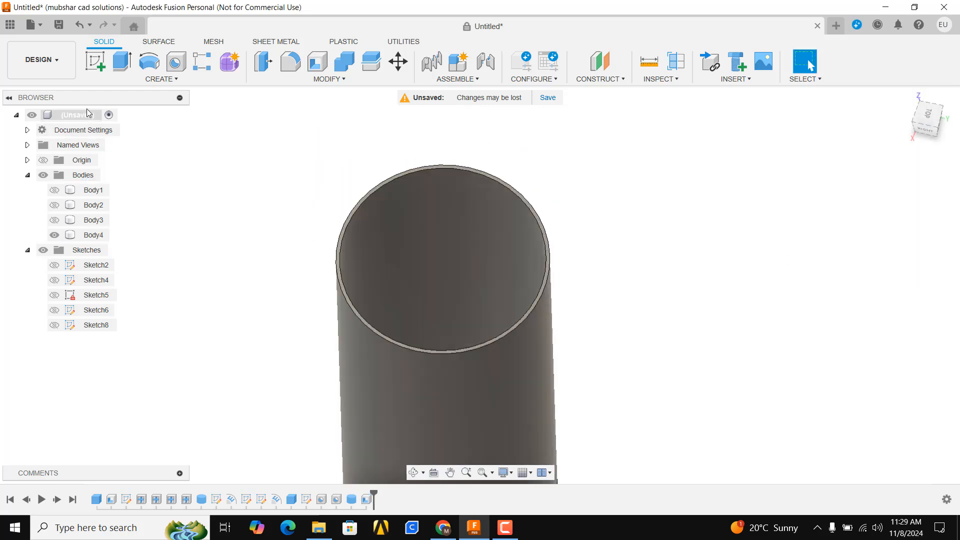
Start a thread on the shelled cylinder's inner face and switch its Modeled option off and back on.
{"action": "left_click", "coordinate": [183, 84]}
{"action": "left_click", "coordinate": [123, 242]}
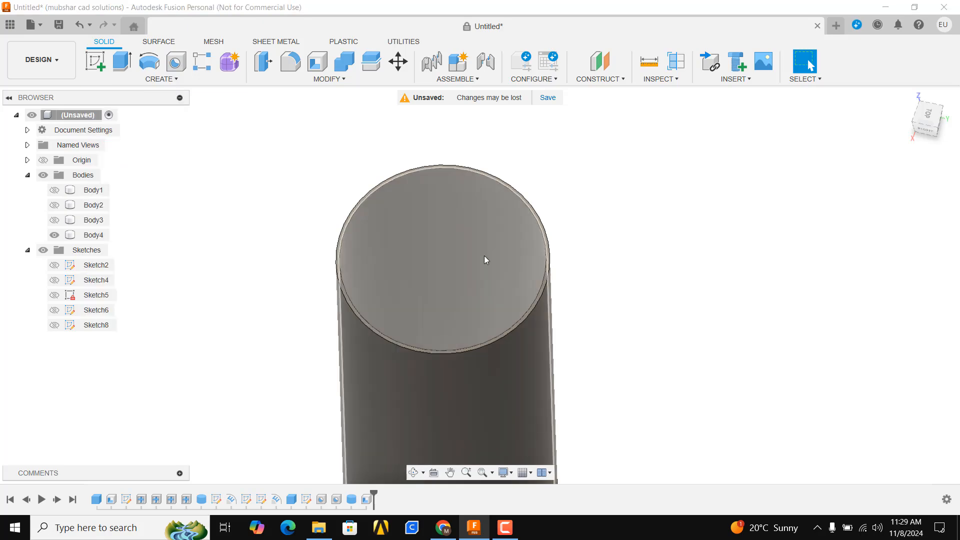
{"action": "left_click", "coordinate": [484, 258]}
{"action": "middle_click_drag", "start_coordinate": [467, 285], "coordinate": [440, 210], "text": "shift"}
{"action": "scroll", "coordinate": [421, 175], "scroll_direction": "up", "scroll_amount": 3}
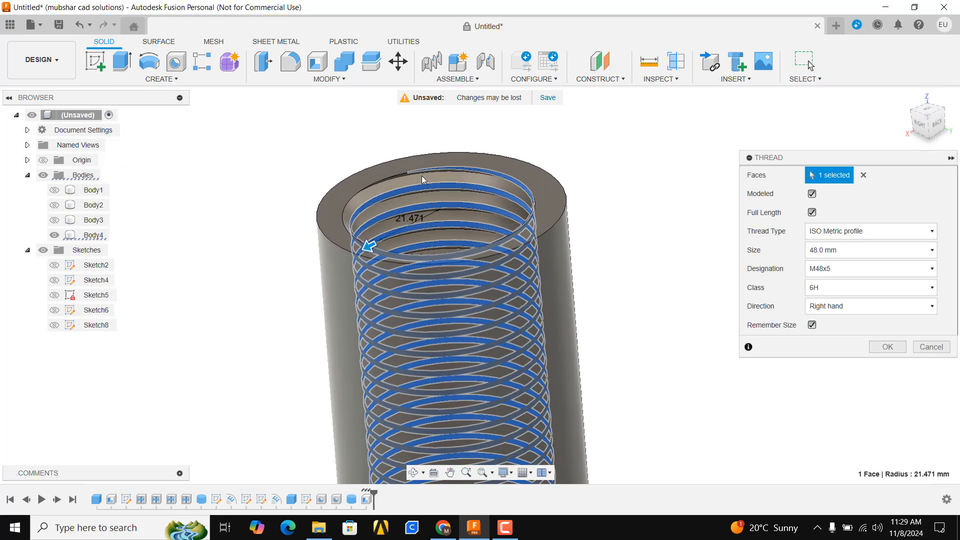
{"action": "scroll", "coordinate": [421, 176], "scroll_direction": "up", "scroll_amount": 5}
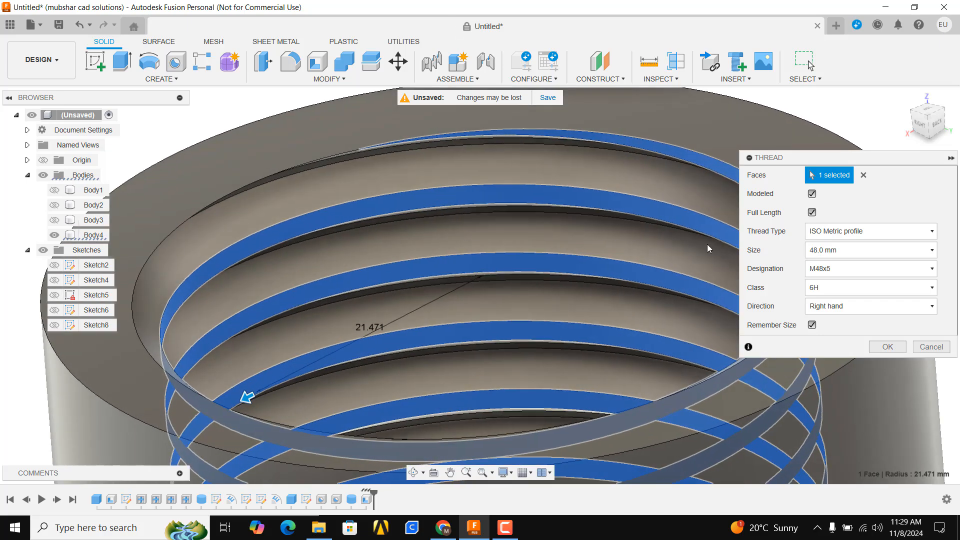
{"action": "left_click", "coordinate": [812, 194]}
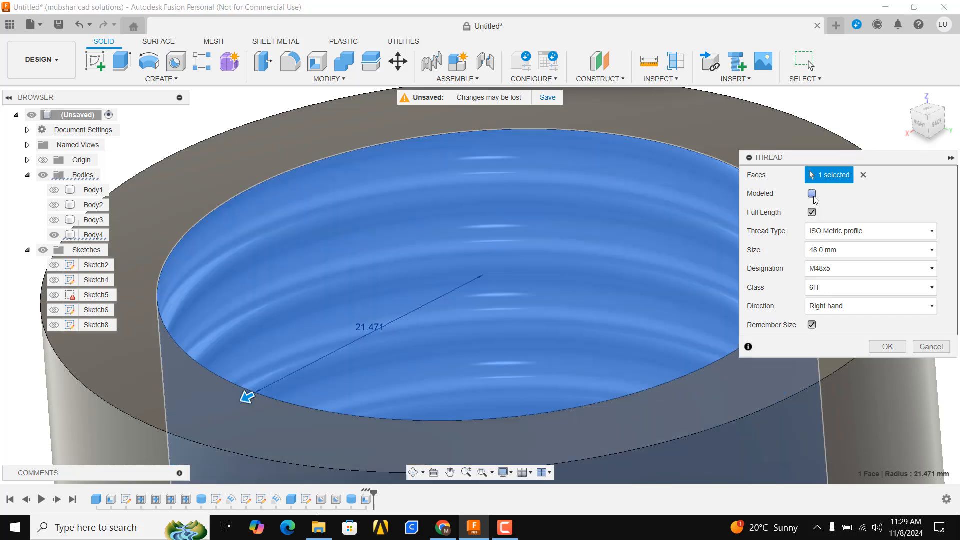
{"action": "left_click", "coordinate": [812, 194]}
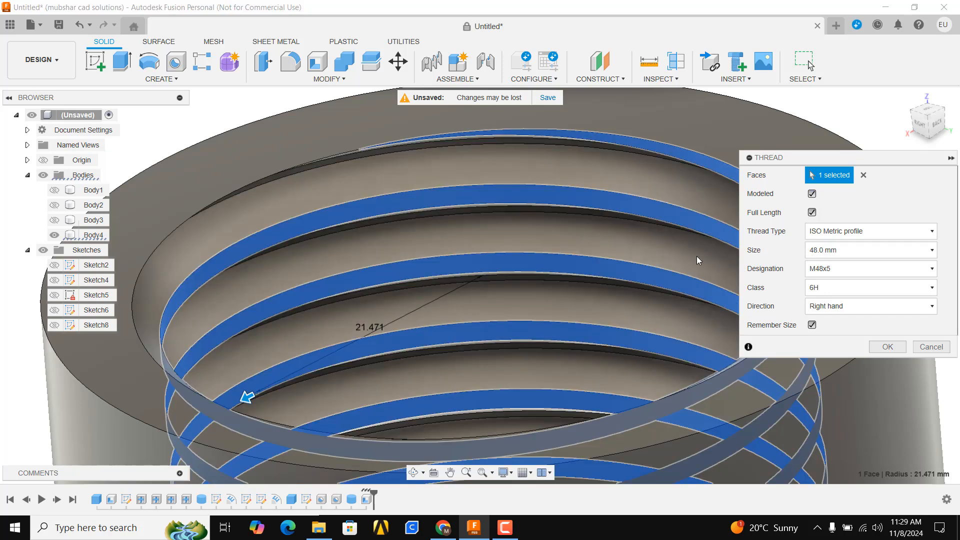
Turn off the thread's full length and set its length to 70 mm from the open end.
{"action": "scroll", "coordinate": [627, 283], "scroll_direction": "down", "scroll_amount": 5}
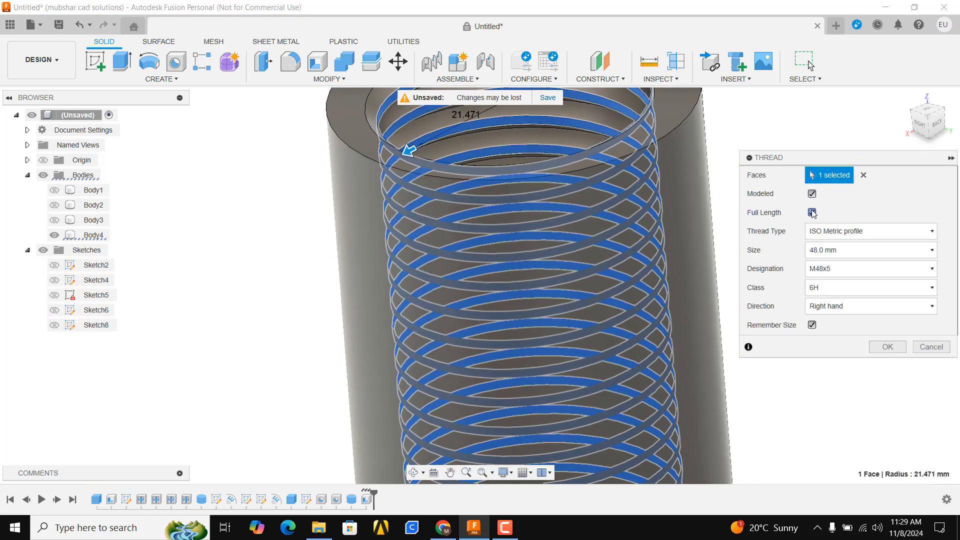
{"action": "left_click", "coordinate": [812, 213]}
{"action": "scroll", "coordinate": [548, 230], "scroll_direction": "down", "scroll_amount": 3}
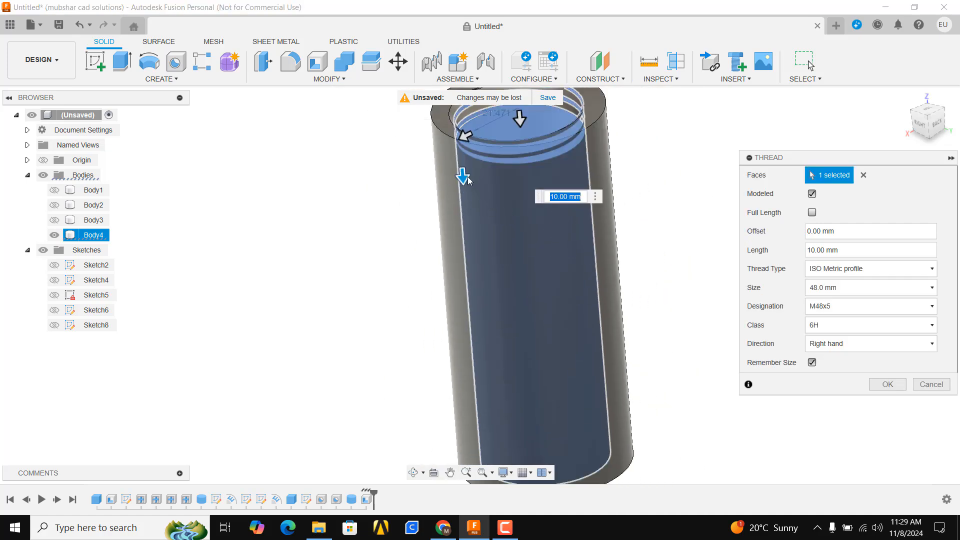
{"action": "left_click_drag", "start_coordinate": [468, 180], "coordinate": [477, 340]}
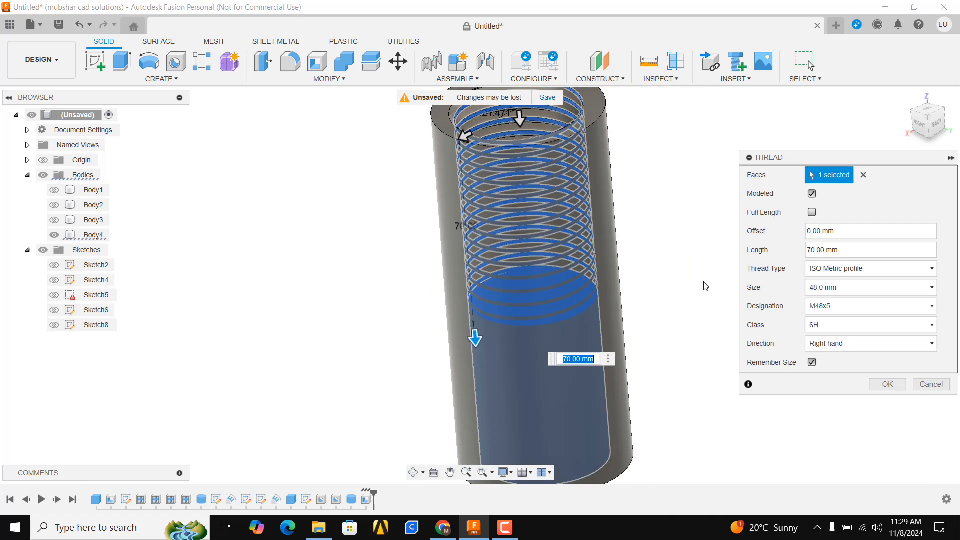
{"action": "scroll", "coordinate": [592, 243], "scroll_direction": "down", "scroll_amount": 1}
{"action": "middle_click_drag", "start_coordinate": [592, 243], "coordinate": [594, 329]}
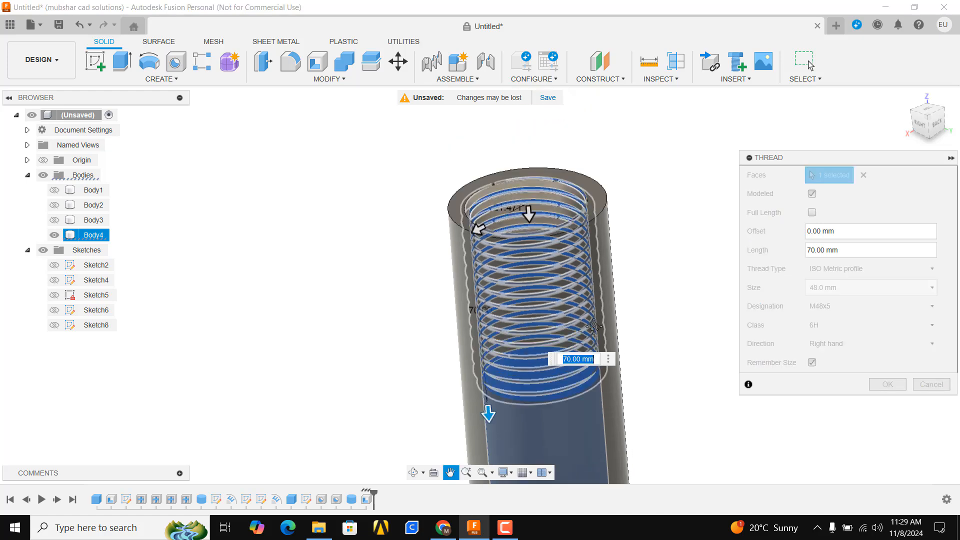
{"action": "scroll", "coordinate": [595, 329], "scroll_direction": "down", "scroll_amount": 1}
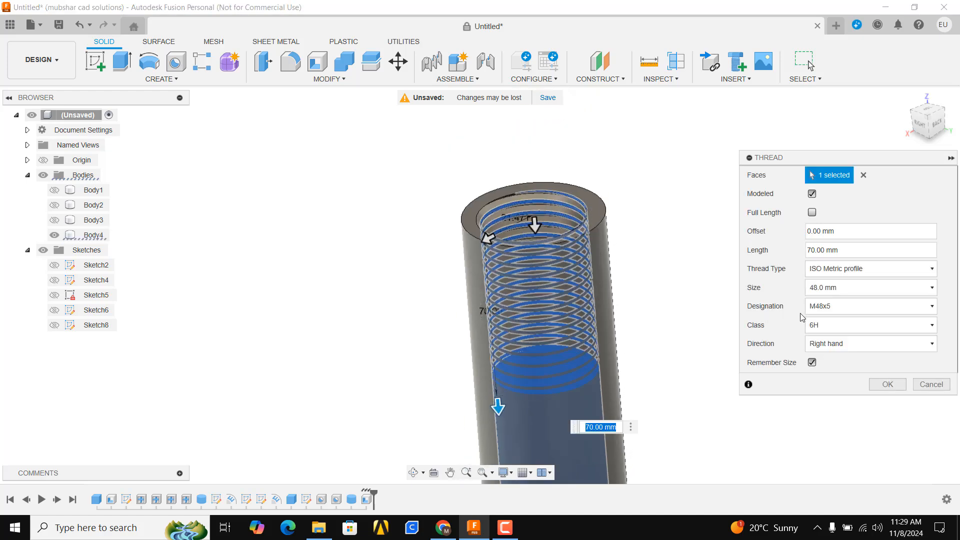
Try the 32.0 mm thread size and settle on a size of 42.0 mm.
{"action": "left_click", "coordinate": [841, 292]}
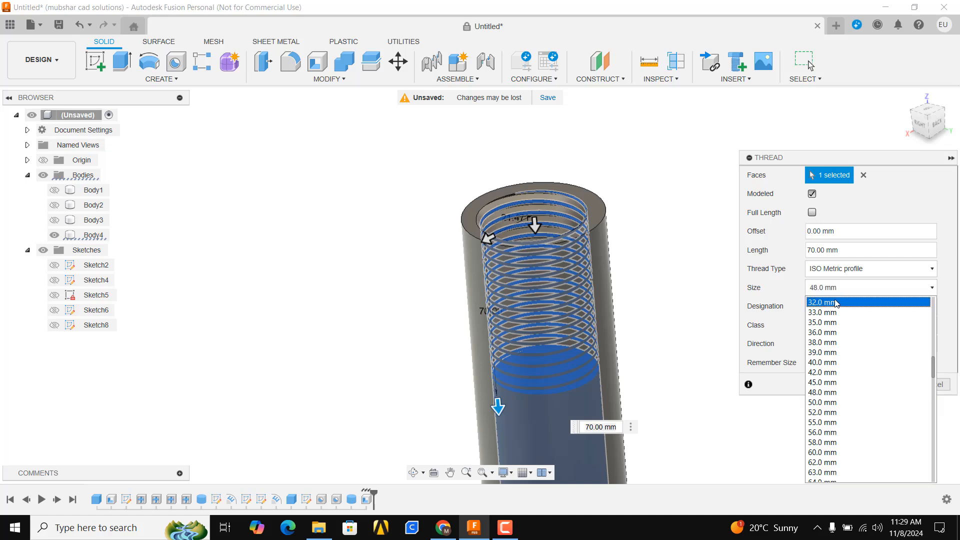
{"action": "left_click", "coordinate": [836, 302]}
{"action": "scroll", "coordinate": [535, 231], "scroll_direction": "up", "scroll_amount": 4}
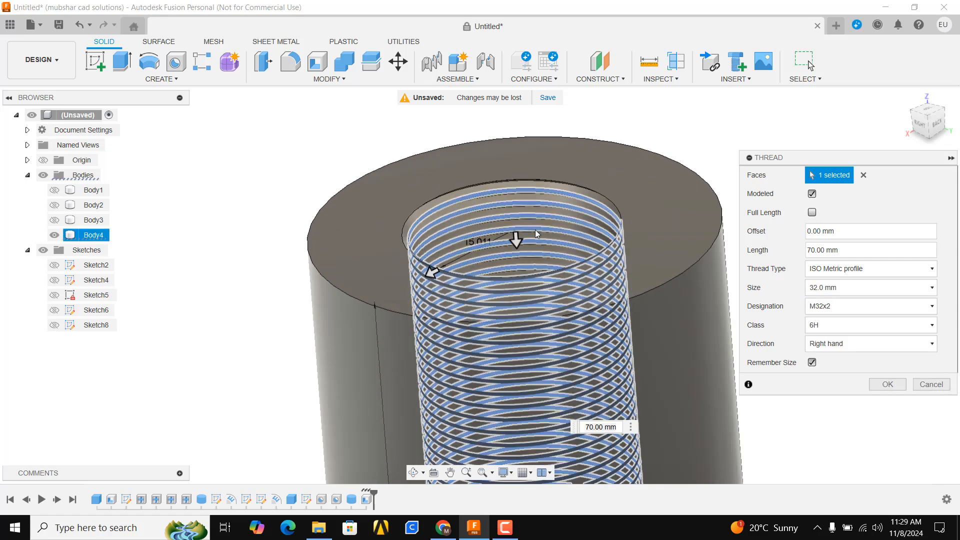
{"action": "left_click", "coordinate": [852, 289]}
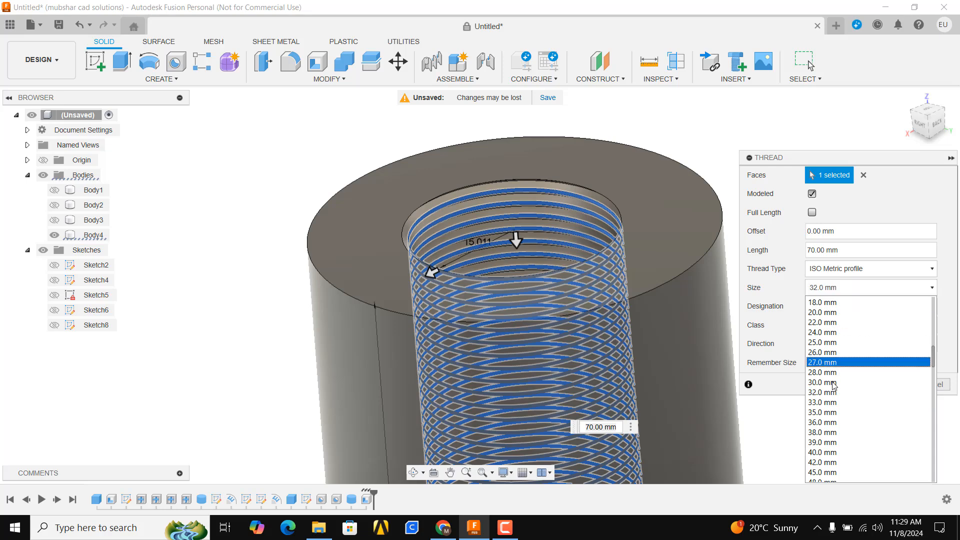
{"action": "left_click", "coordinate": [823, 461]}
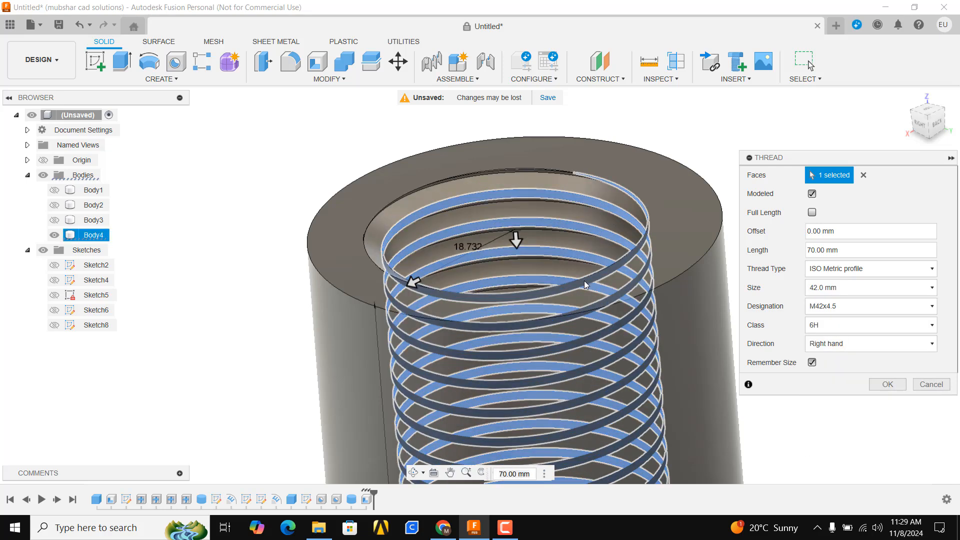
Check the thread class options, keep 6H, and set the designation to M42x4.
{"action": "mouse_move", "coordinate": [585, 281]}
{"action": "middle_mouse_down", "text": "shift"}
{"action": "mouse_move", "coordinate": [595, 306]}
{"action": "mouse_move", "coordinate": [596, 296]}
{"action": "middle_mouse_up", "text": "shift"}
{"action": "left_click", "coordinate": [830, 326]}
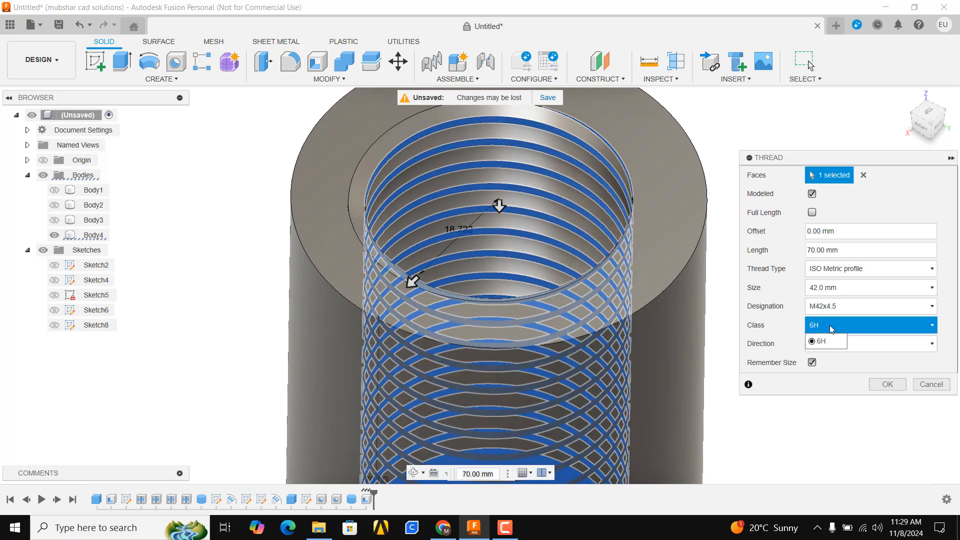
{"action": "left_click", "coordinate": [829, 325]}
{"action": "left_click", "coordinate": [842, 307]}
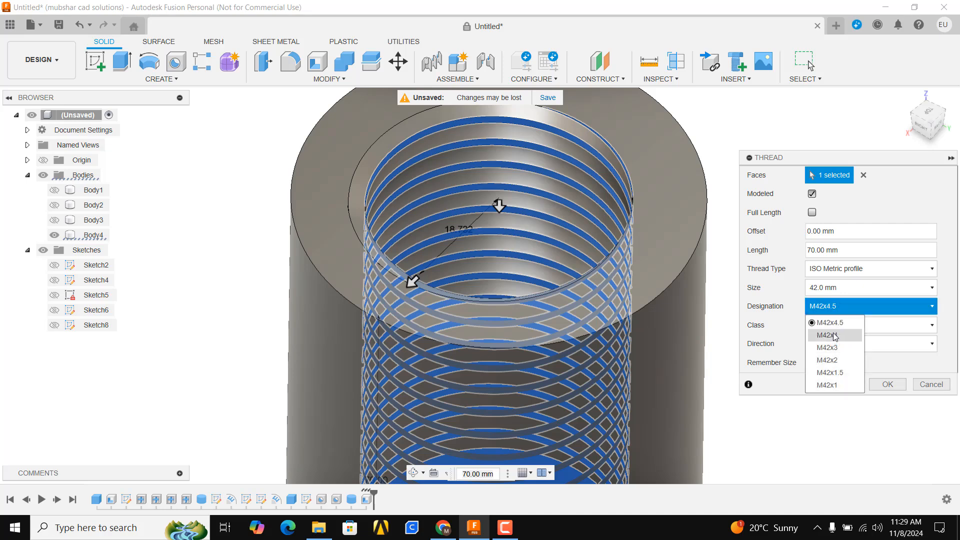
{"action": "left_click", "coordinate": [828, 335]}
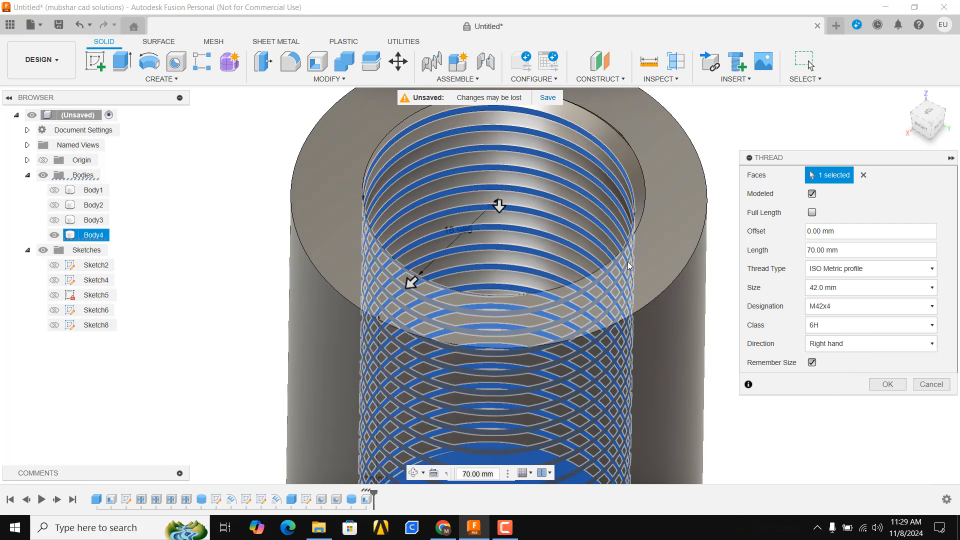
{"action": "middle_click_drag", "start_coordinate": [628, 262], "coordinate": [640, 230], "text": "shift"}
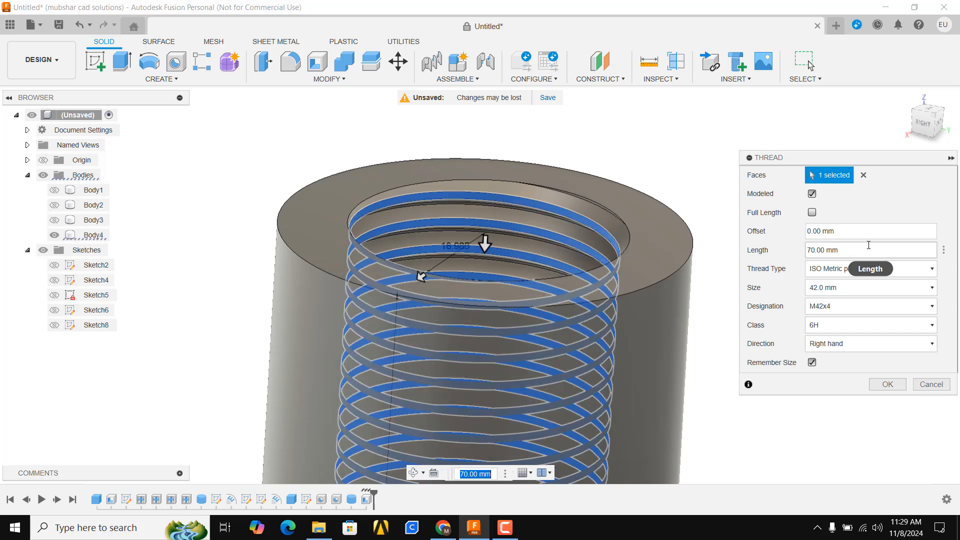
Review the available thread types, keep ISO Metric profile, and create the thread.
{"action": "left_click", "coordinate": [871, 268]}
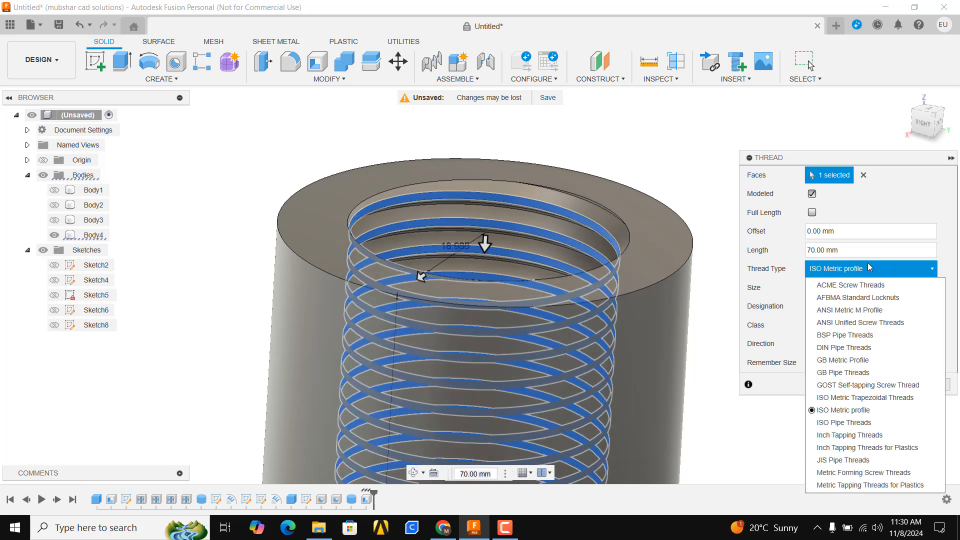
{"action": "left_click", "coordinate": [789, 326]}
{"action": "left_click", "coordinate": [882, 384]}
Create a sphere 100 mm in diameter as a new body on the horizontal plane, beside the base of the threaded cylinder.
{"action": "left_click", "coordinate": [161, 79]}
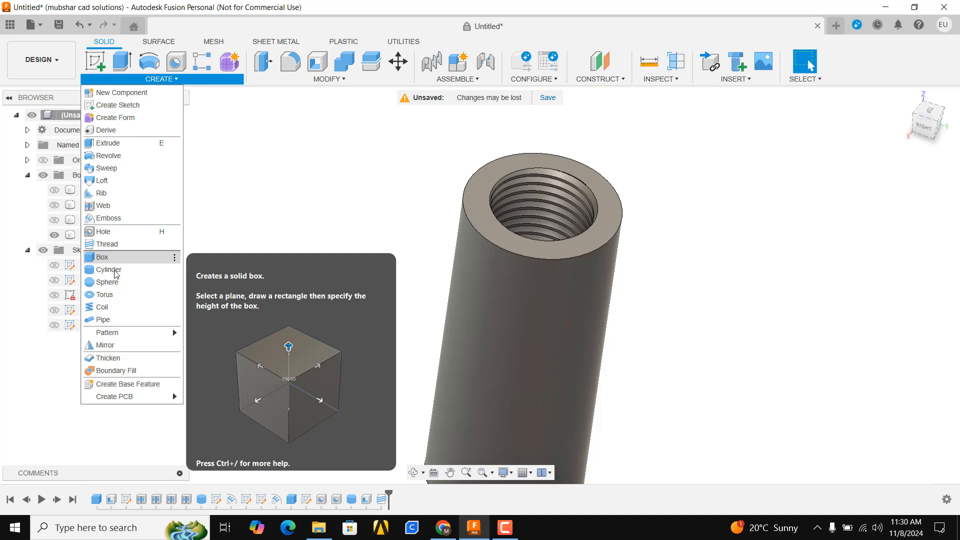
{"action": "left_click", "coordinate": [111, 286]}
{"action": "scroll", "coordinate": [417, 359], "scroll_direction": "down", "scroll_amount": 3}
{"action": "mouse_move", "coordinate": [399, 310]}
{"action": "middle_mouse_down"}
{"action": "mouse_move", "coordinate": [323, 276]}
{"action": "mouse_move", "coordinate": [294, 190]}
{"action": "middle_mouse_up"}
{"action": "scroll", "coordinate": [288, 201], "scroll_direction": "up", "scroll_amount": 1}
{"action": "left_click", "coordinate": [261, 317]}
{"action": "left_click", "coordinate": [254, 383]}
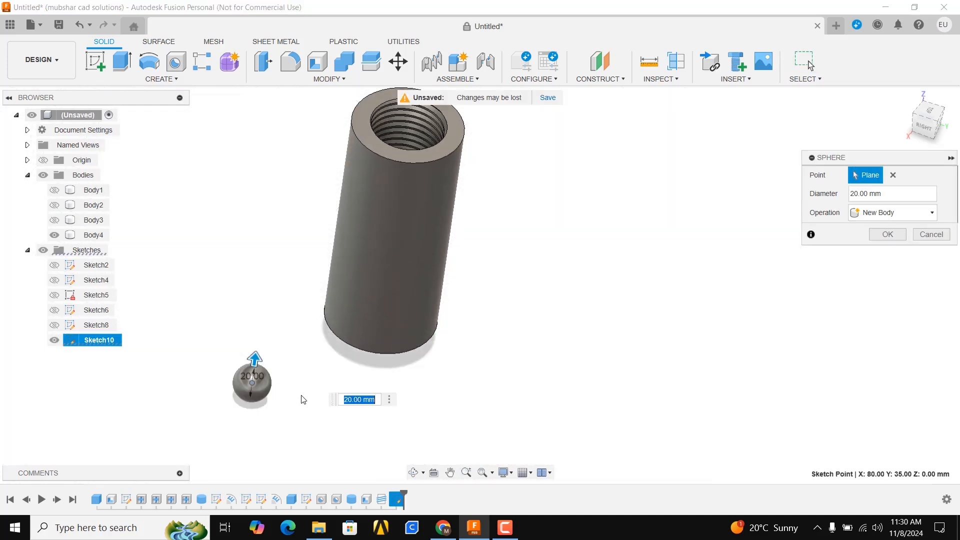
{"action": "left_click_drag", "start_coordinate": [254, 358], "coordinate": [262, 304]}
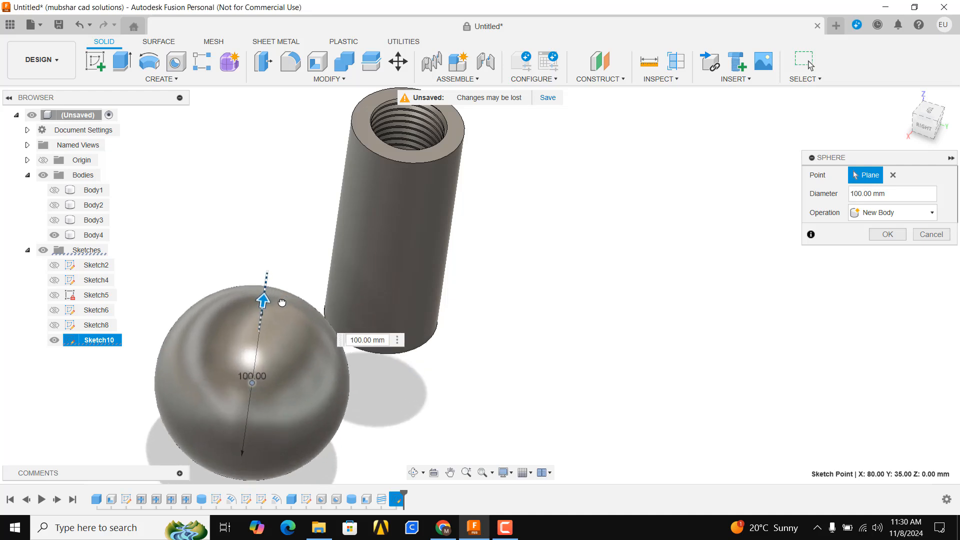
{"action": "left_click", "coordinate": [887, 234]}
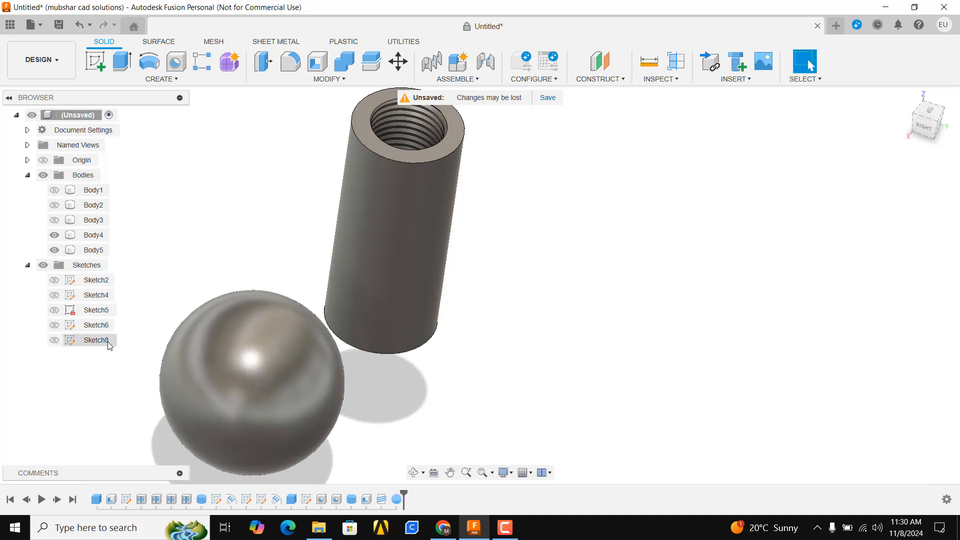
Create a torus on the horizontal plane as a new body, with a 90 mm inner diameter and a 20 mm torus diameter.
{"action": "scroll", "coordinate": [317, 324], "scroll_direction": "down", "scroll_amount": 3}
{"action": "middle_click_drag", "start_coordinate": [331, 319], "coordinate": [326, 261], "text": "shift"}
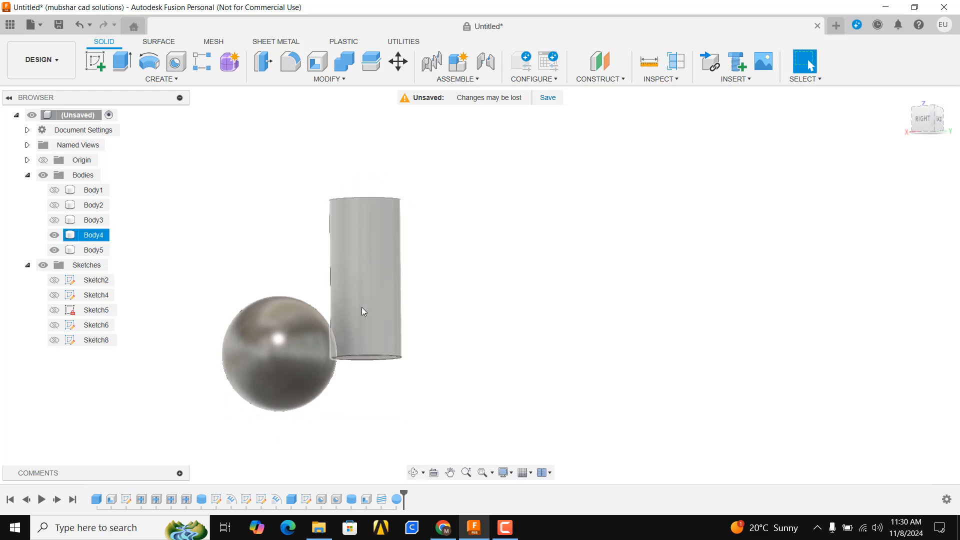
{"action": "middle_click_drag", "start_coordinate": [388, 285], "coordinate": [397, 317], "text": "shift"}
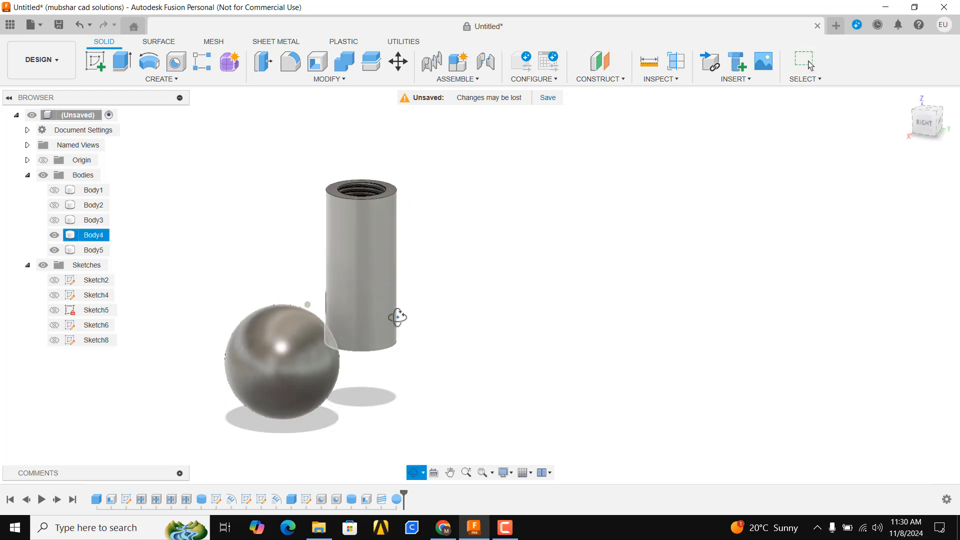
{"action": "left_click", "coordinate": [119, 80]}
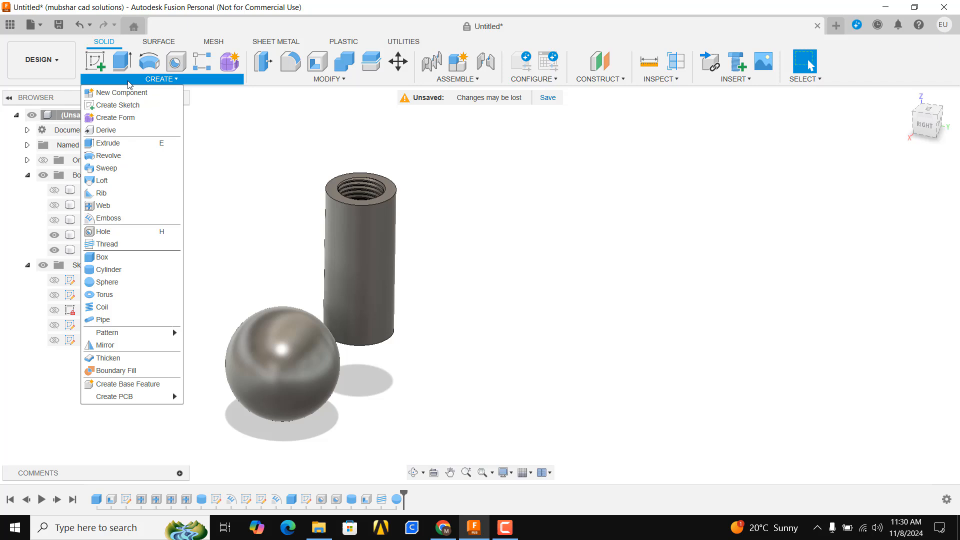
{"action": "left_click", "coordinate": [124, 296]}
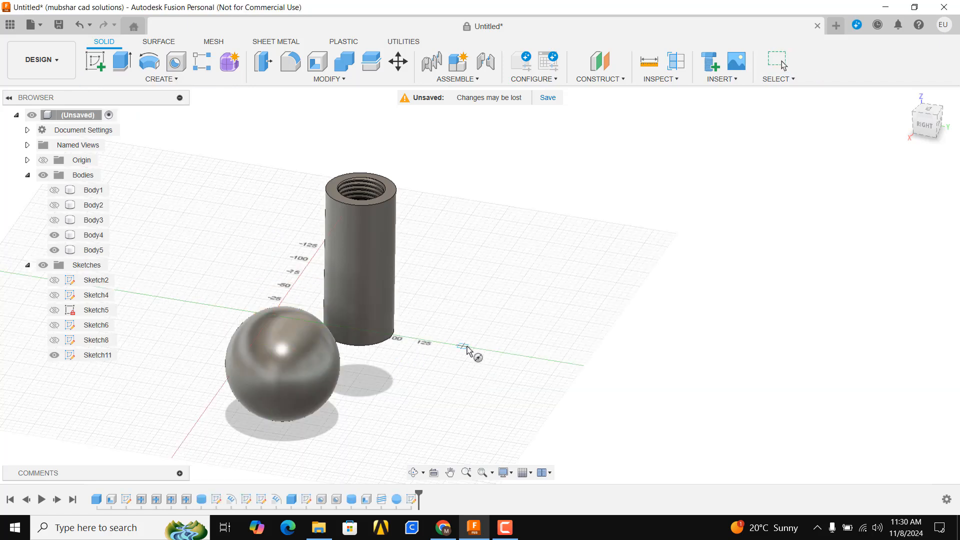
{"action": "left_click", "coordinate": [467, 350]}
{"action": "left_click", "coordinate": [516, 359]}
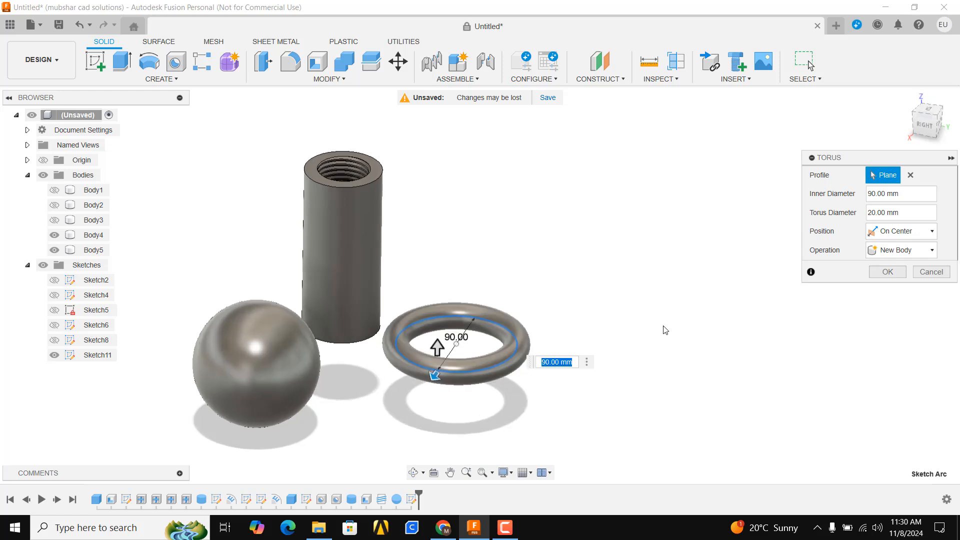
{"action": "left_click", "coordinate": [888, 273]}
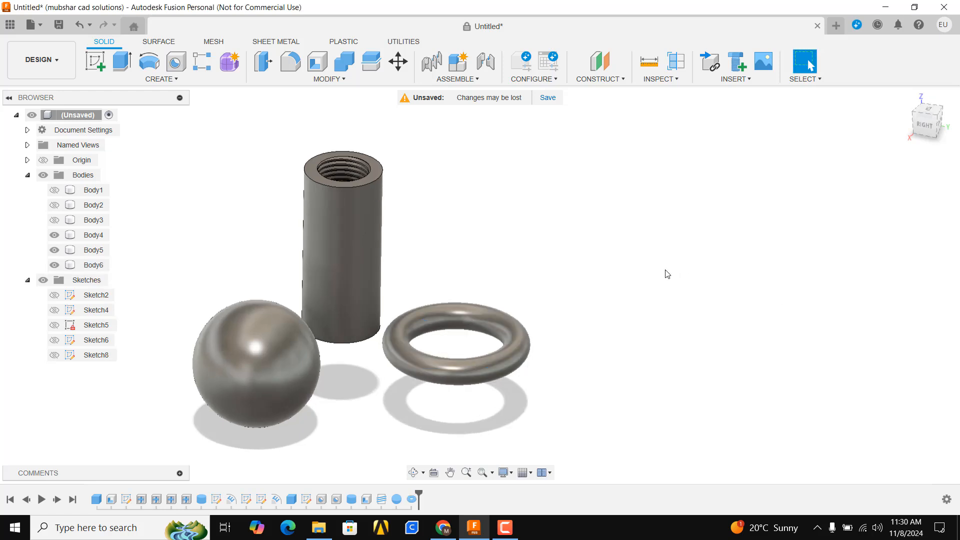
Start a coil on the horizontal plane from a 90 mm base circle beside the existing bodies, and enlarge its diameter to 130 mm.
{"action": "left_click", "coordinate": [148, 80]}
{"action": "left_click", "coordinate": [115, 307]}
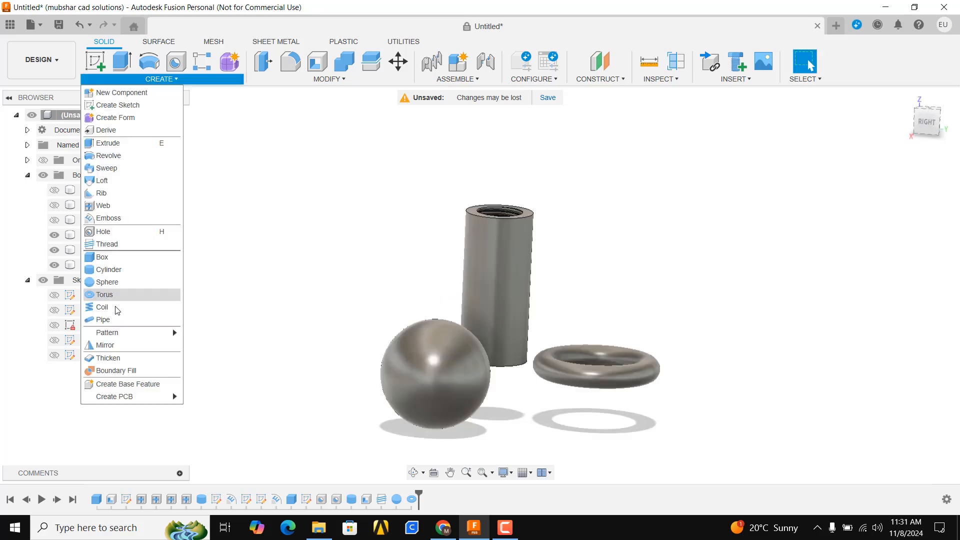
{"action": "left_click", "coordinate": [117, 308]}
{"action": "middle_click_drag", "start_coordinate": [200, 292], "coordinate": [215, 334], "text": "shift"}
{"action": "left_click", "coordinate": [433, 348]}
{"action": "scroll", "coordinate": [292, 321], "scroll_direction": "up", "scroll_amount": 3}
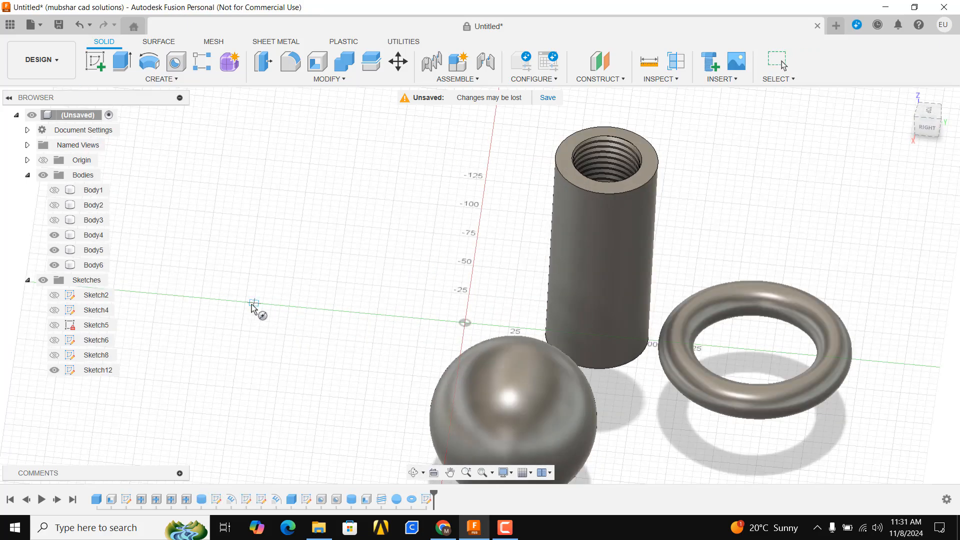
{"action": "left_click", "coordinate": [245, 302]}
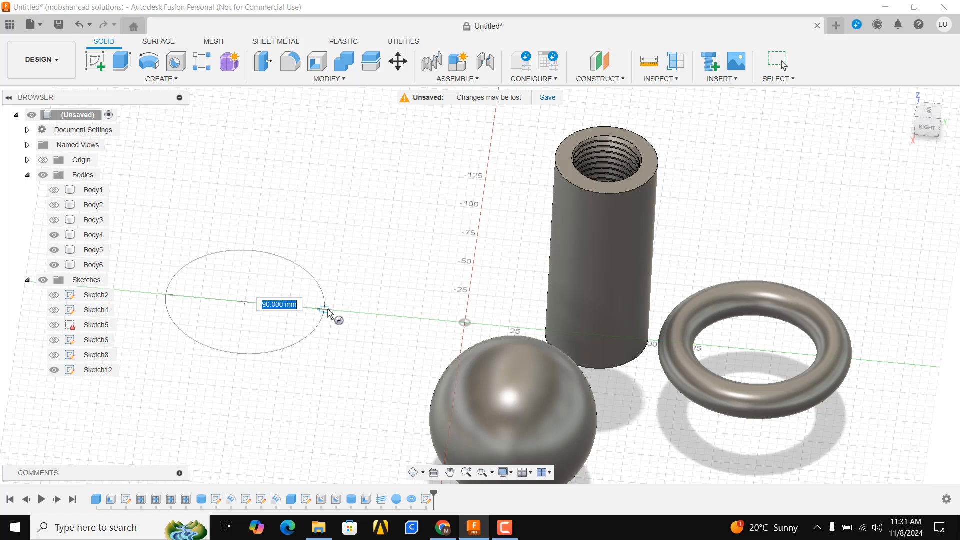
{"action": "left_click", "coordinate": [327, 312]}
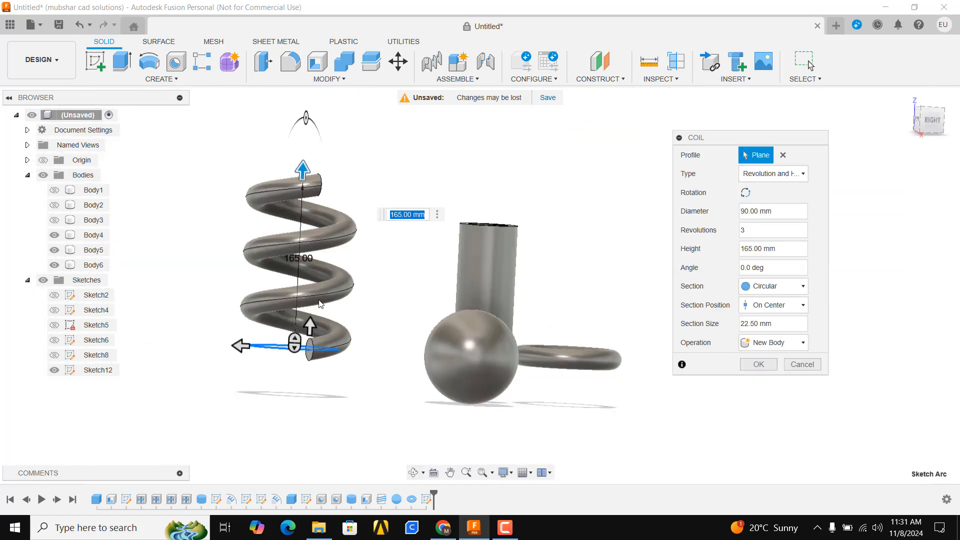
{"action": "left_click_drag", "start_coordinate": [228, 349], "coordinate": [213, 349]}
Preview the Revolution and Pitch and Spiral coil types, and return the type to Revolution and Height.
{"action": "left_click", "coordinate": [773, 175]}
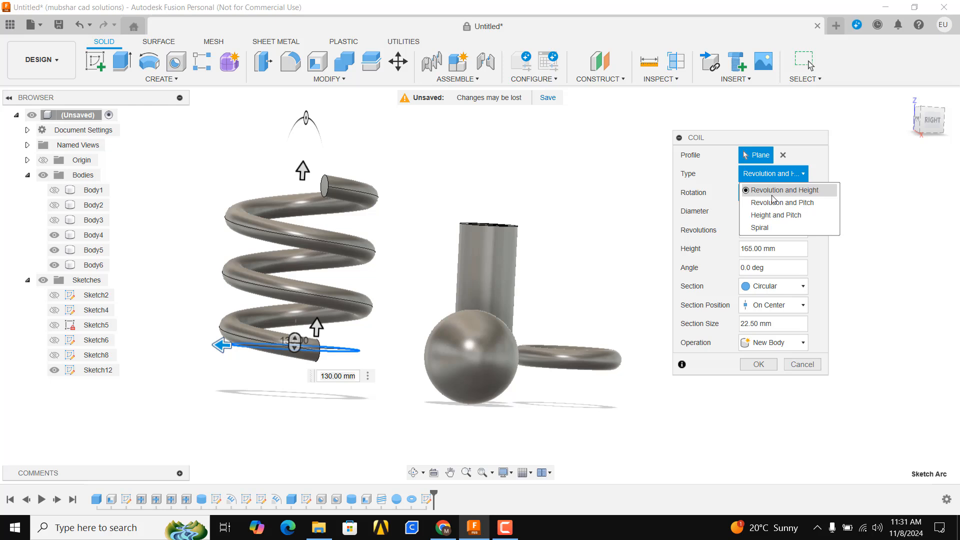
{"action": "left_click", "coordinate": [773, 202]}
{"action": "left_click", "coordinate": [772, 173]}
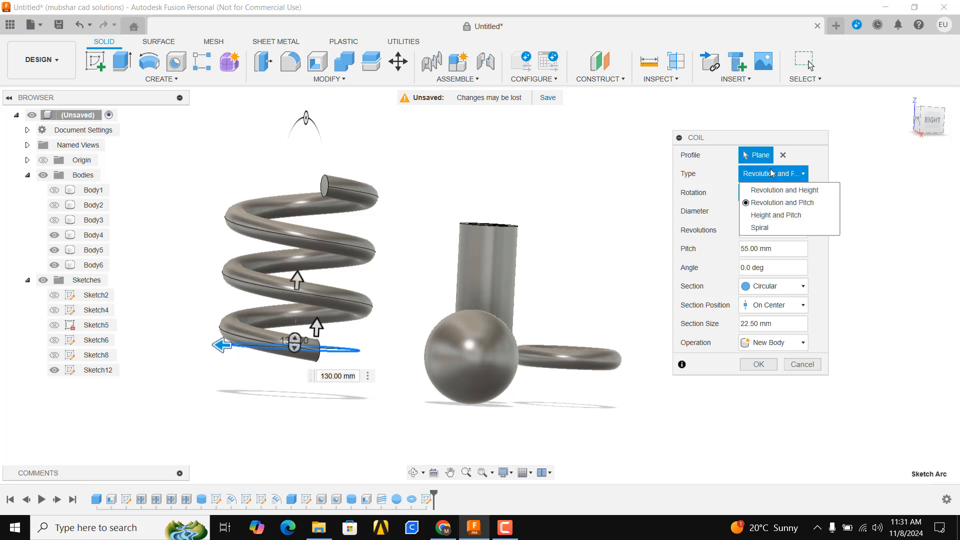
{"action": "left_click", "coordinate": [765, 228]}
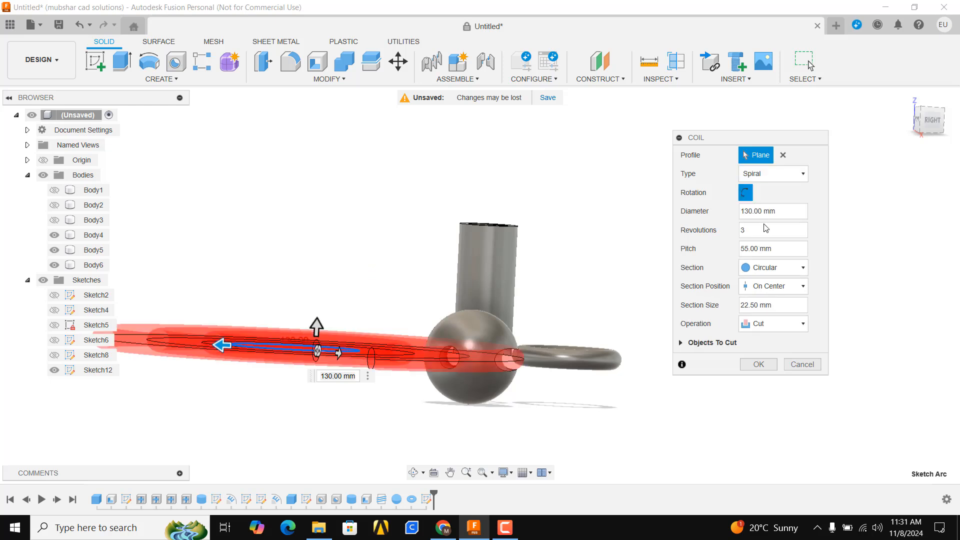
{"action": "left_click", "coordinate": [769, 175]}
{"action": "left_click", "coordinate": [765, 191]}
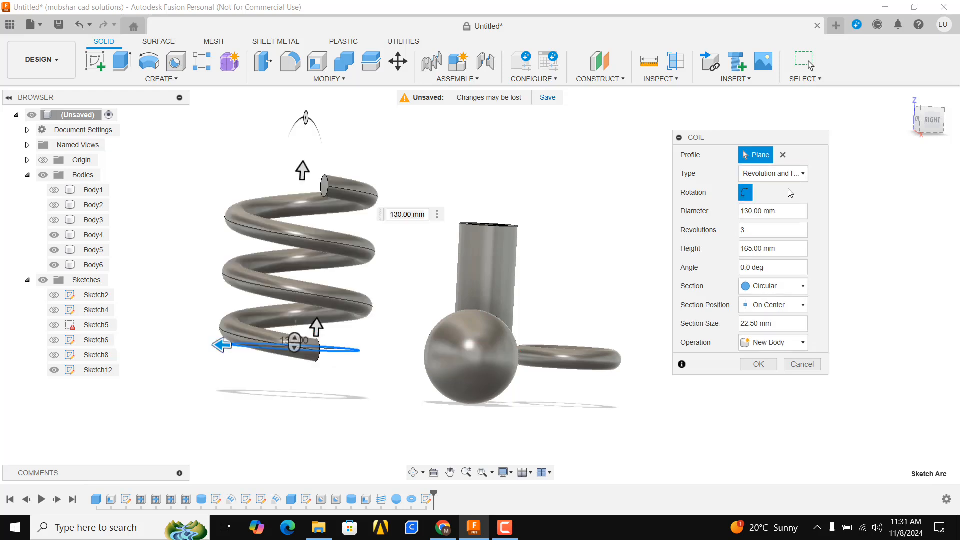
Preview the coil with Square, Triangular (External) and Triangular (Internal) sections, and return the section to Circular.
{"action": "left_click", "coordinate": [773, 286]}
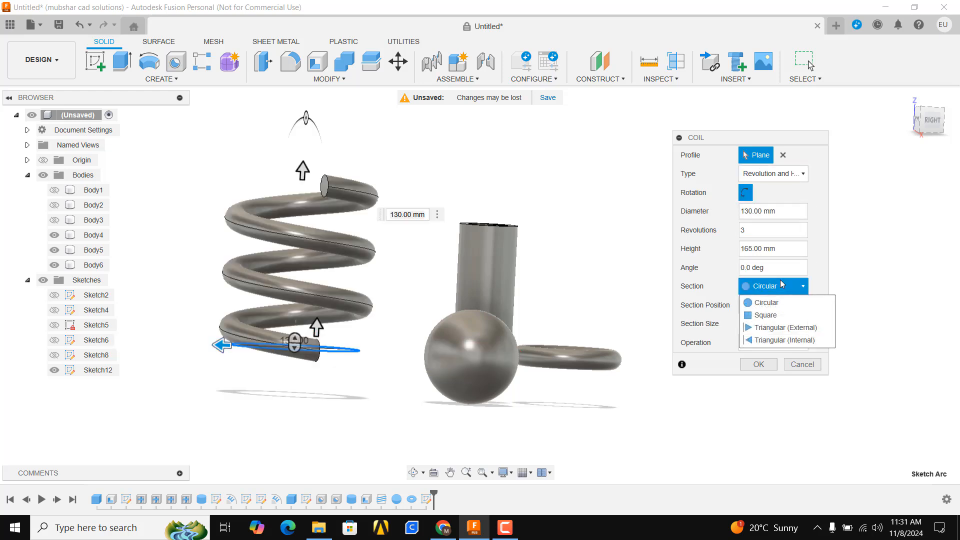
{"action": "left_click", "coordinate": [769, 313]}
{"action": "scroll", "coordinate": [326, 242], "scroll_direction": "up", "scroll_amount": 3}
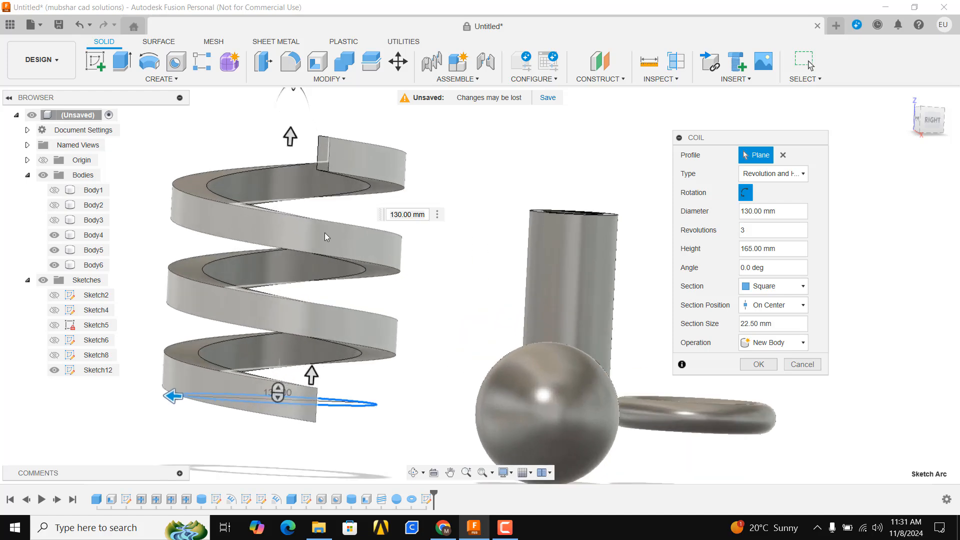
{"action": "mouse_move", "coordinate": [353, 262]}
{"action": "middle_mouse_down", "text": "shift"}
{"action": "mouse_move", "coordinate": [354, 278]}
{"action": "mouse_move", "coordinate": [356, 255]}
{"action": "middle_mouse_up", "text": "shift"}
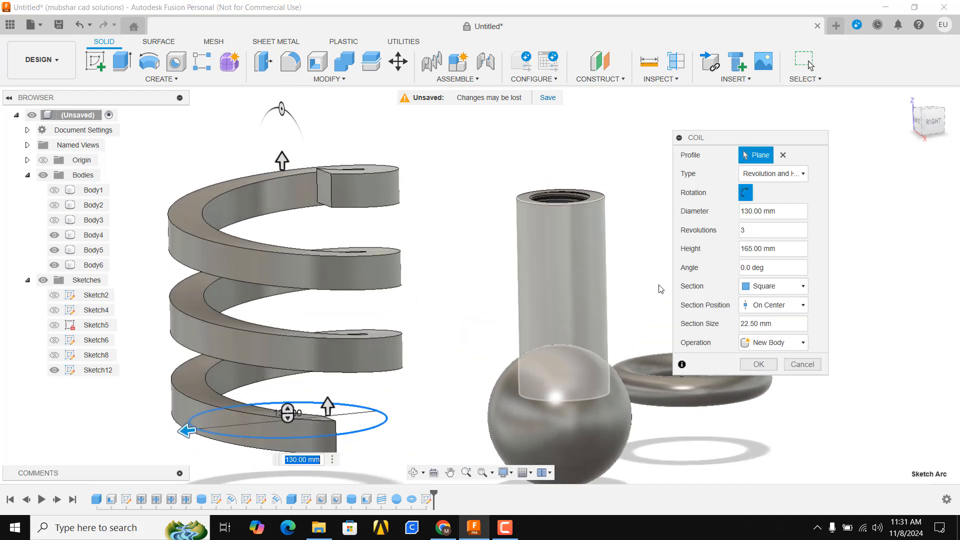
{"action": "left_click", "coordinate": [772, 286]}
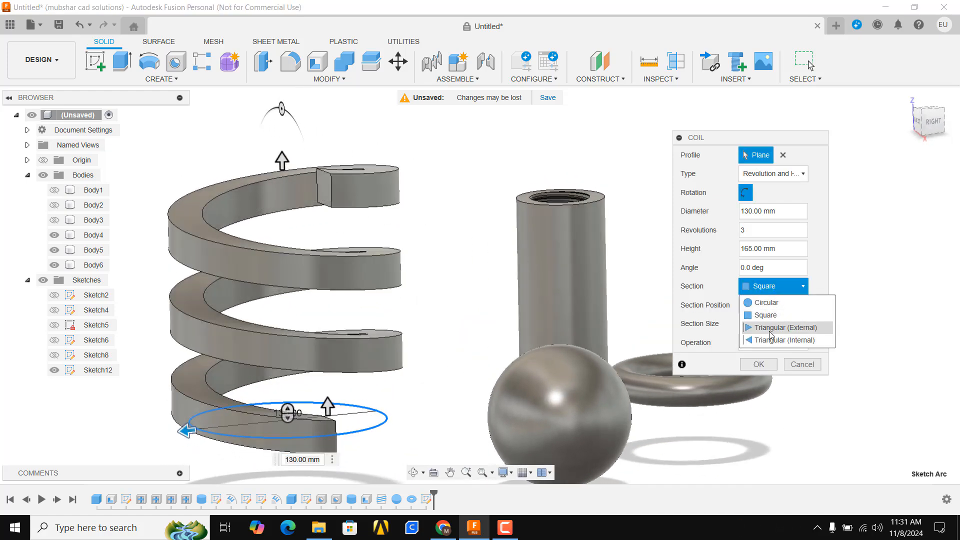
{"action": "left_click", "coordinate": [765, 328]}
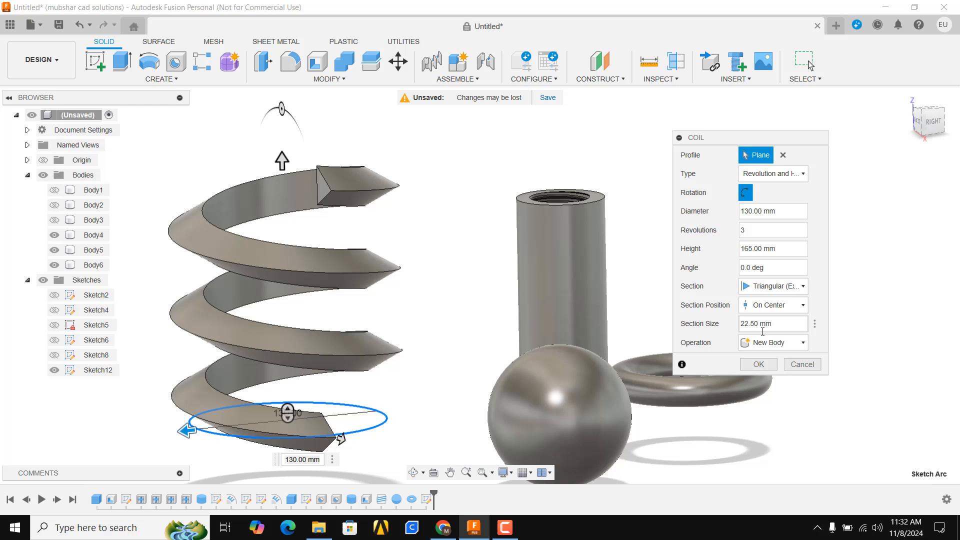
{"action": "left_click", "coordinate": [773, 286]}
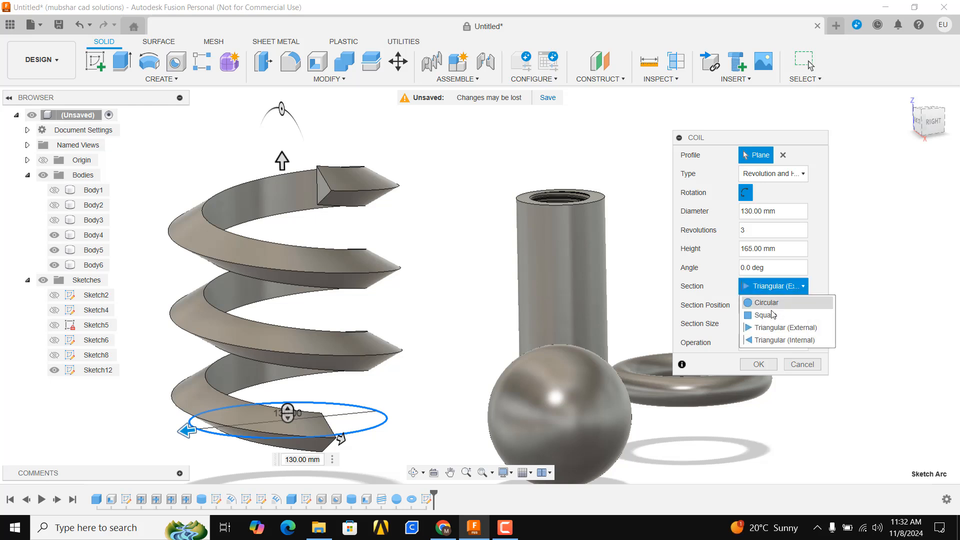
{"action": "left_click", "coordinate": [773, 340]}
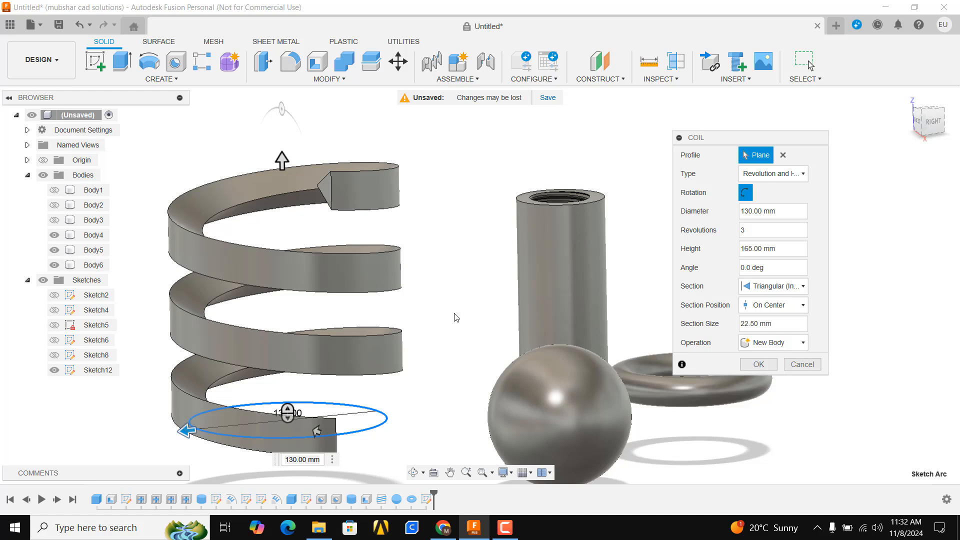
{"action": "middle_click_drag", "start_coordinate": [454, 313], "coordinate": [431, 310], "text": "shift"}
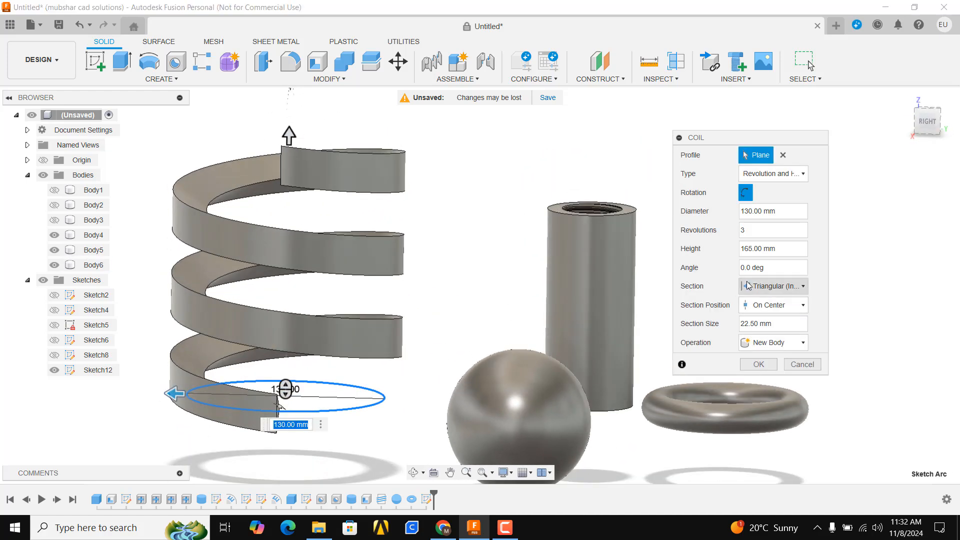
{"action": "left_click", "coordinate": [748, 286]}
{"action": "left_click", "coordinate": [765, 302]}
{"action": "scroll", "coordinate": [350, 265], "scroll_direction": "down", "scroll_amount": 4}
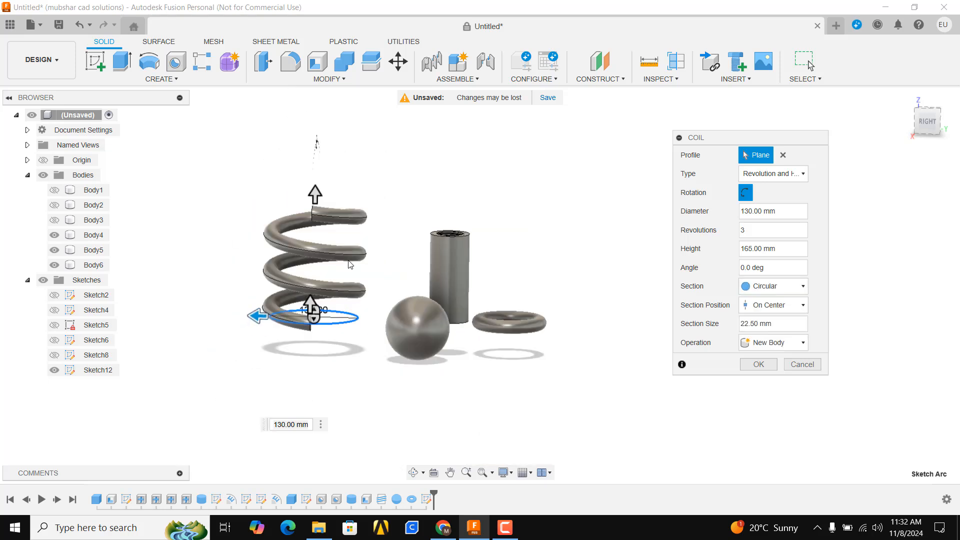
{"action": "scroll", "coordinate": [360, 264], "scroll_direction": "up", "scroll_amount": 3}
Set the coil's section to Square and create the coil as a new body.
{"action": "left_click", "coordinate": [772, 286]}
{"action": "left_click", "coordinate": [765, 314]}
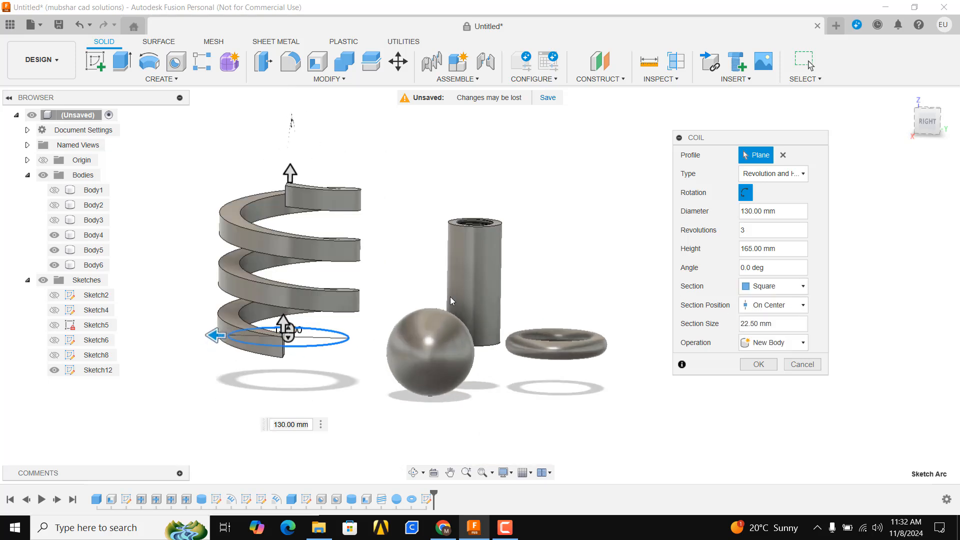
{"action": "scroll", "coordinate": [314, 251], "scroll_direction": "down", "scroll_amount": 3}
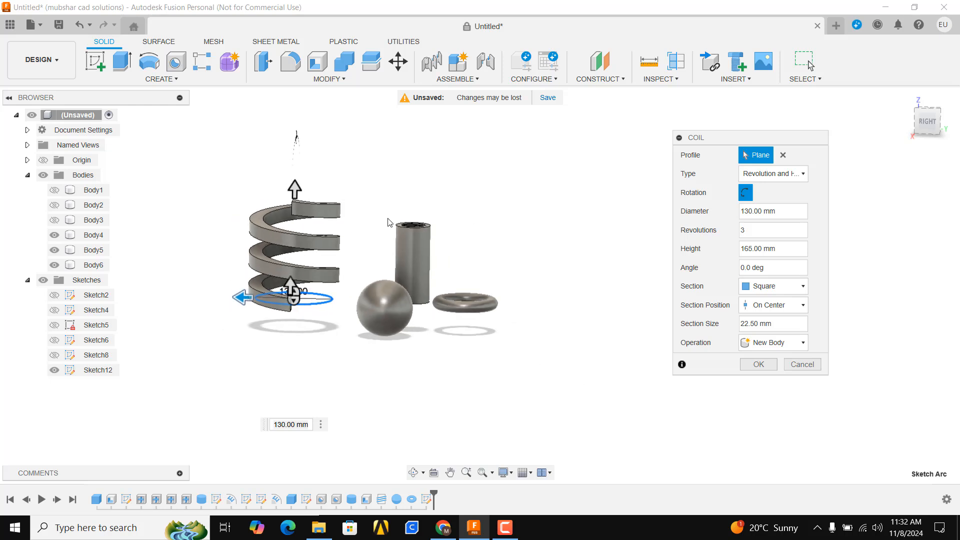
{"action": "scroll", "coordinate": [326, 210], "scroll_direction": "up", "scroll_amount": 2}
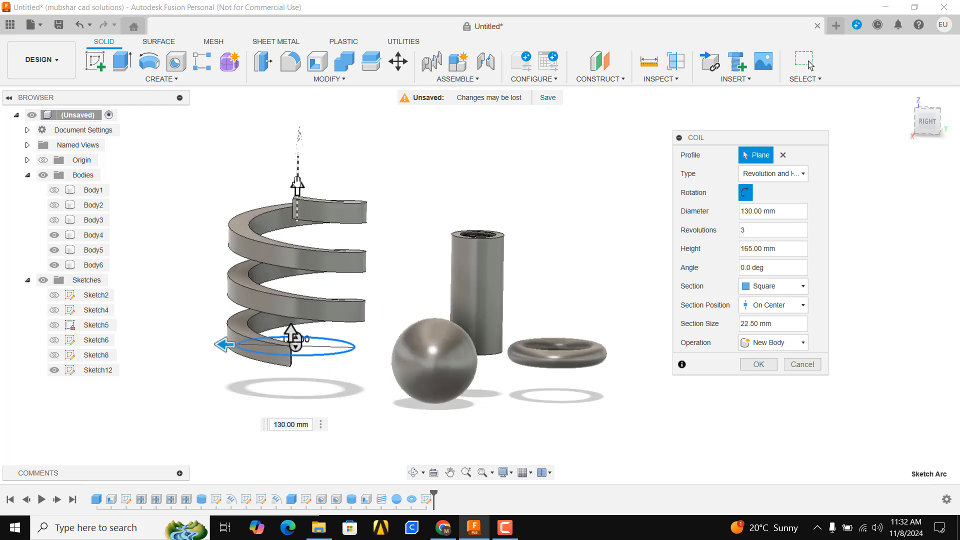
{"action": "key", "text": "Return"}
{"action": "left_click", "coordinate": [161, 79]}
{"action": "left_click", "coordinate": [109, 321]}
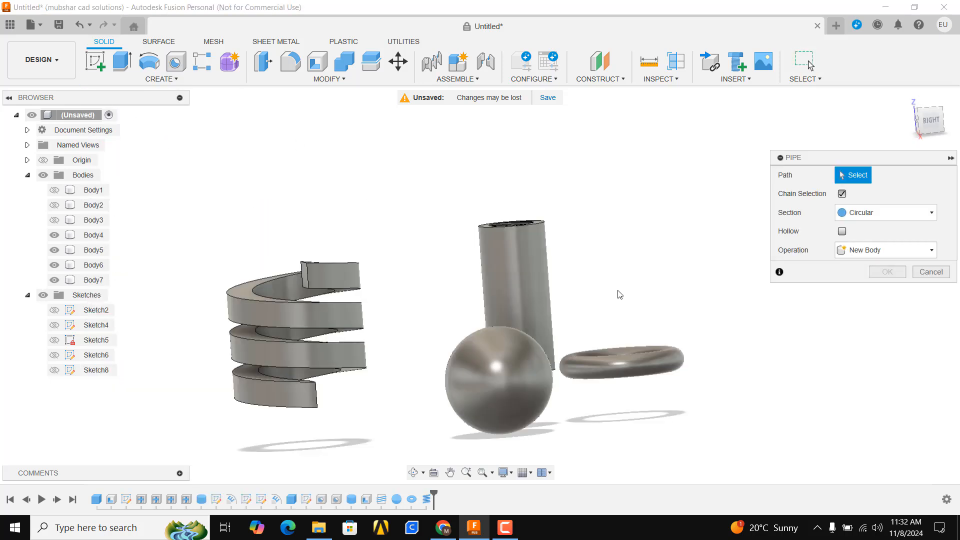
{"action": "scroll", "coordinate": [621, 294], "scroll_direction": "down", "scroll_amount": 3}
{"action": "middle_click_drag", "start_coordinate": [628, 296], "coordinate": [554, 310], "text": "shift"}
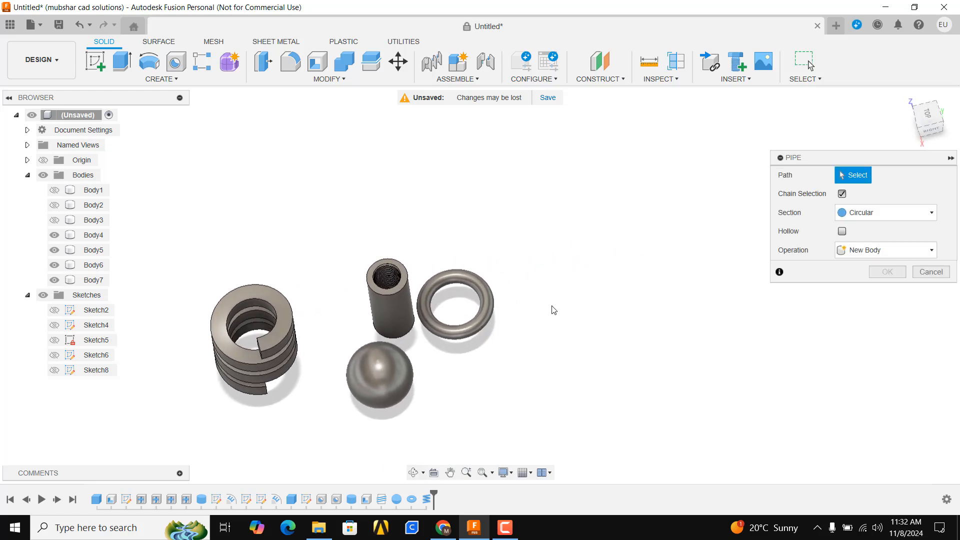
{"action": "left_click", "coordinate": [924, 273]}
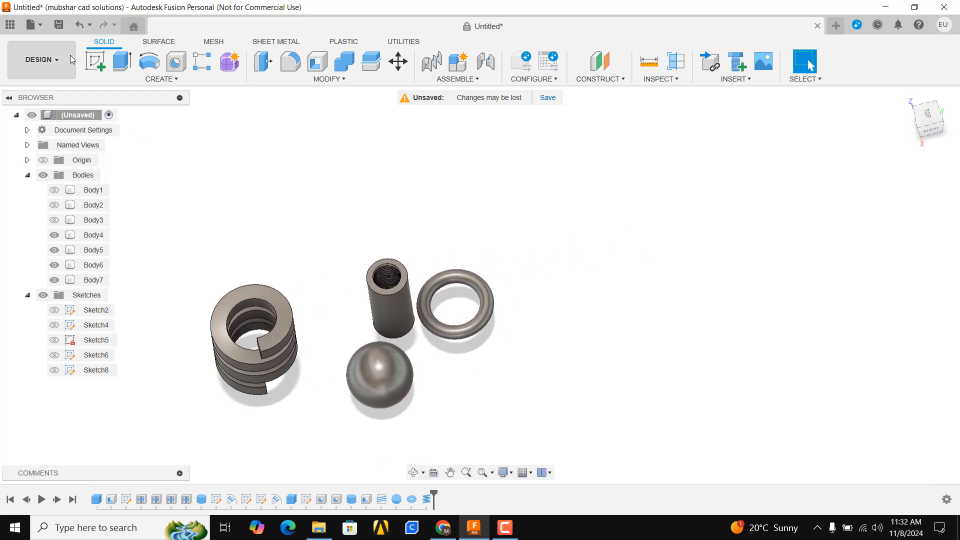
Sketch an open S-shaped spline through four fit points on the horizontal plane, beside the existing bodies, and finish the sketch.
{"action": "left_click", "coordinate": [96, 66]}
{"action": "left_click", "coordinate": [401, 351]}
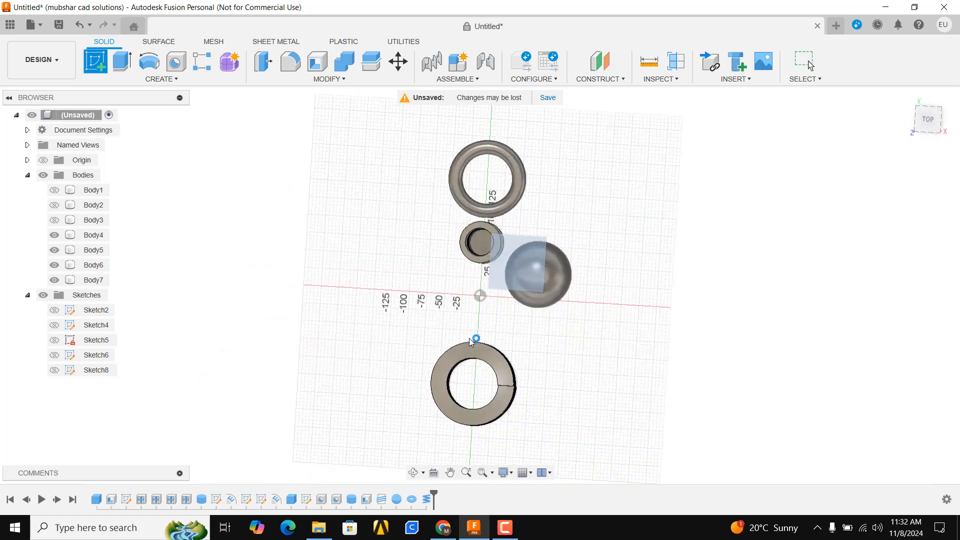
{"action": "left_click", "coordinate": [176, 61]}
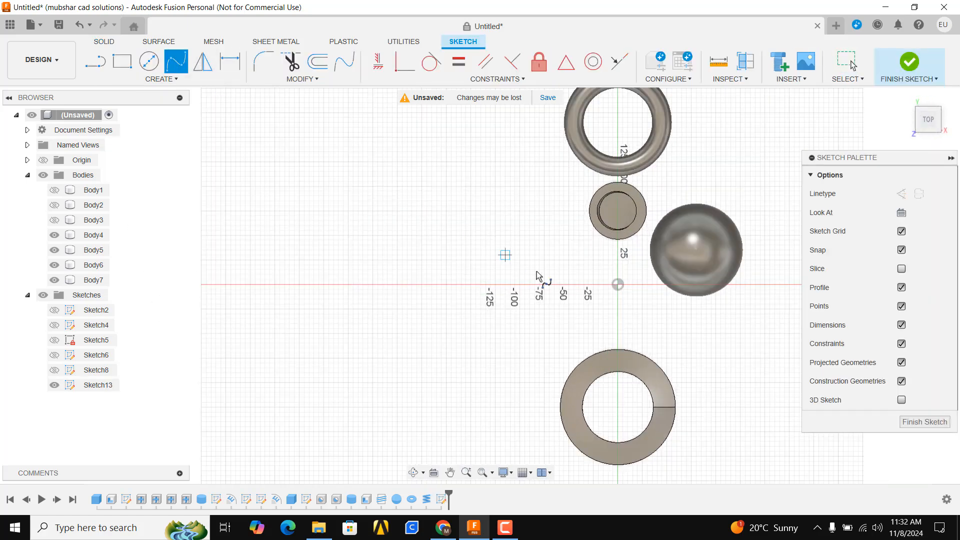
{"action": "left_click", "coordinate": [378, 304]}
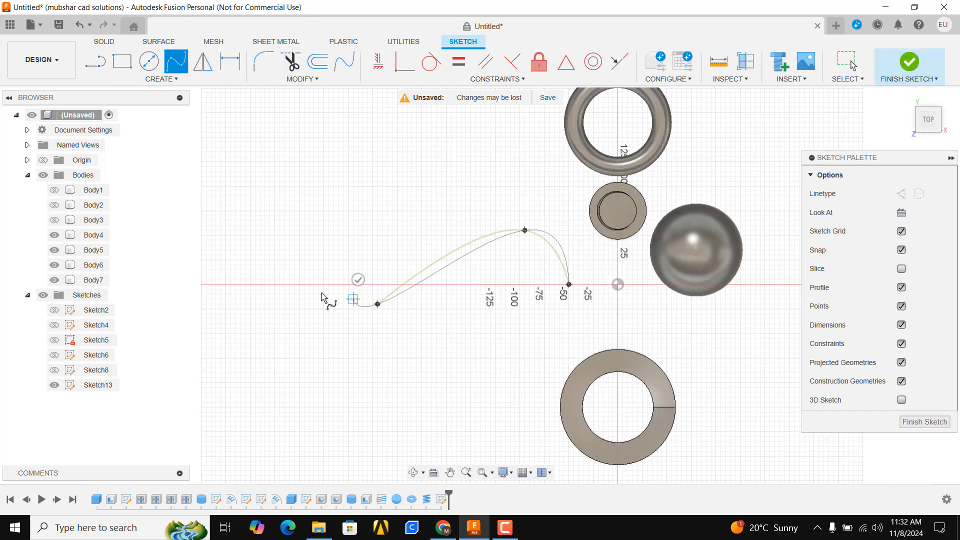
{"action": "left_click", "coordinate": [280, 210]}
{"action": "right_click", "coordinate": [280, 211]}
{"action": "left_click", "coordinate": [309, 204]}
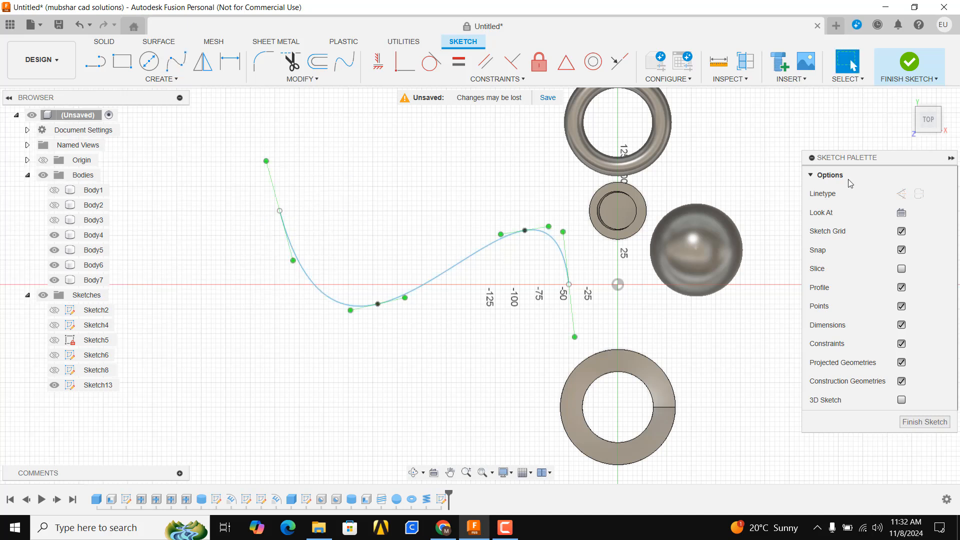
{"action": "left_click", "coordinate": [908, 63]}
Start a pipe with a circular section along the spline and set its section size to 20 mm.
{"action": "left_click", "coordinate": [162, 79]}
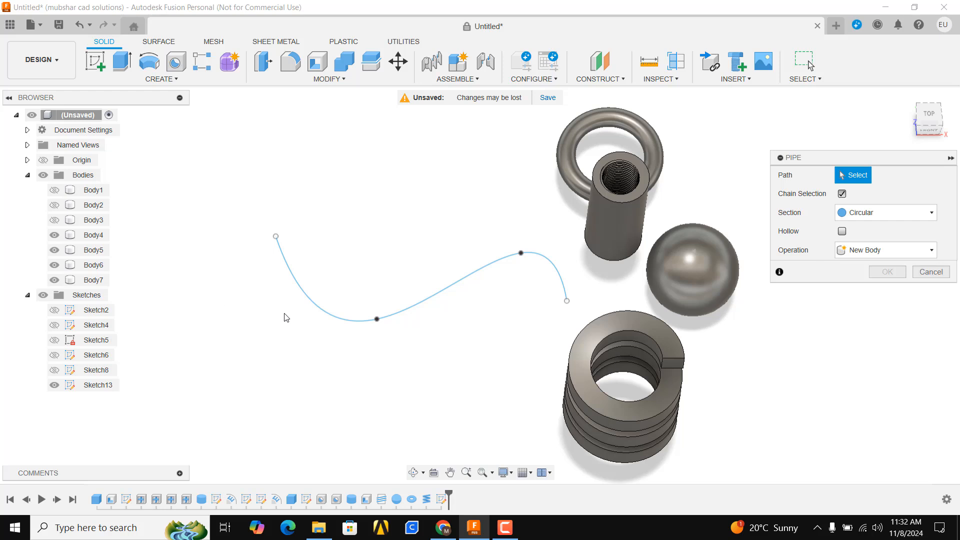
{"action": "left_click", "coordinate": [350, 319]}
{"action": "scroll", "coordinate": [575, 308], "scroll_direction": "up", "scroll_amount": 5}
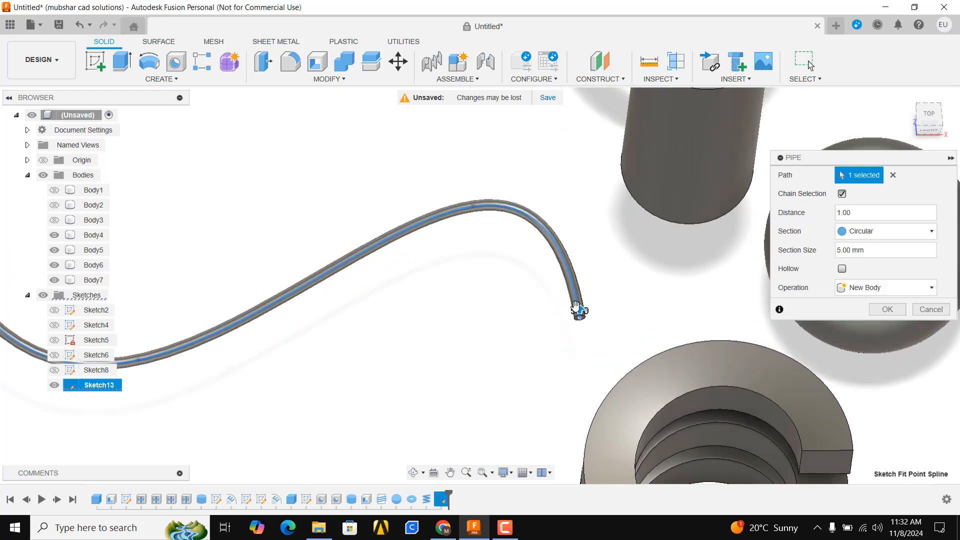
{"action": "scroll", "coordinate": [455, 292], "scroll_direction": "up", "scroll_amount": 5}
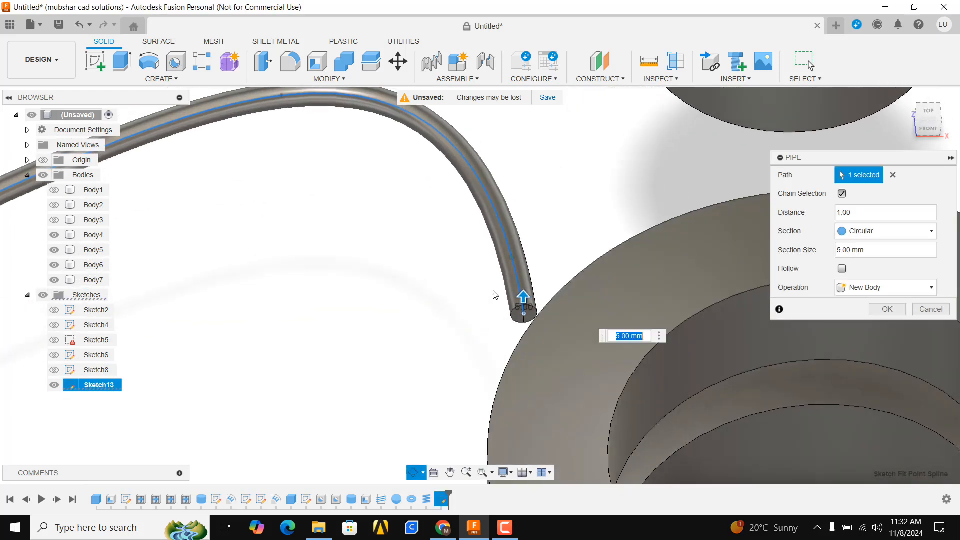
{"action": "left_click_drag", "start_coordinate": [524, 296], "coordinate": [542, 260]}
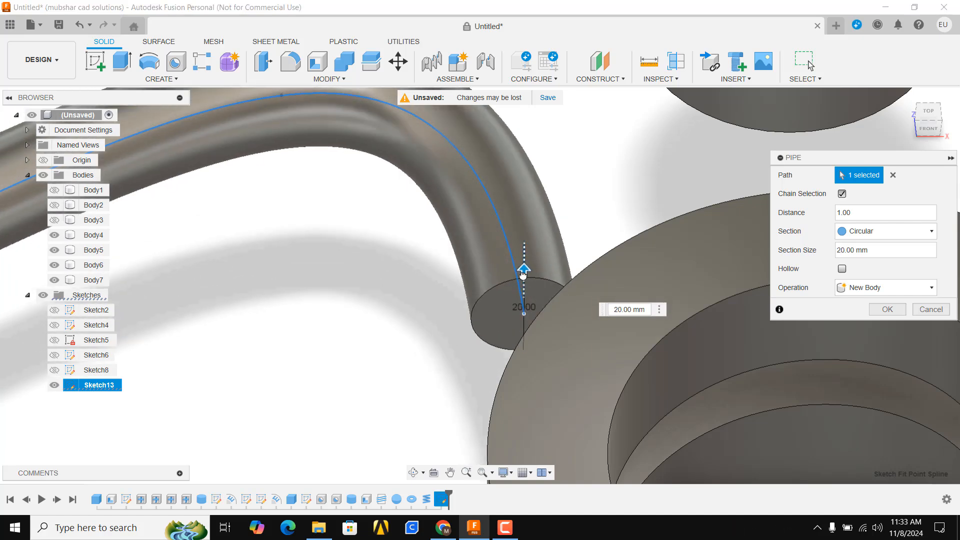
{"action": "scroll", "coordinate": [401, 259], "scroll_direction": "down", "scroll_amount": 10}
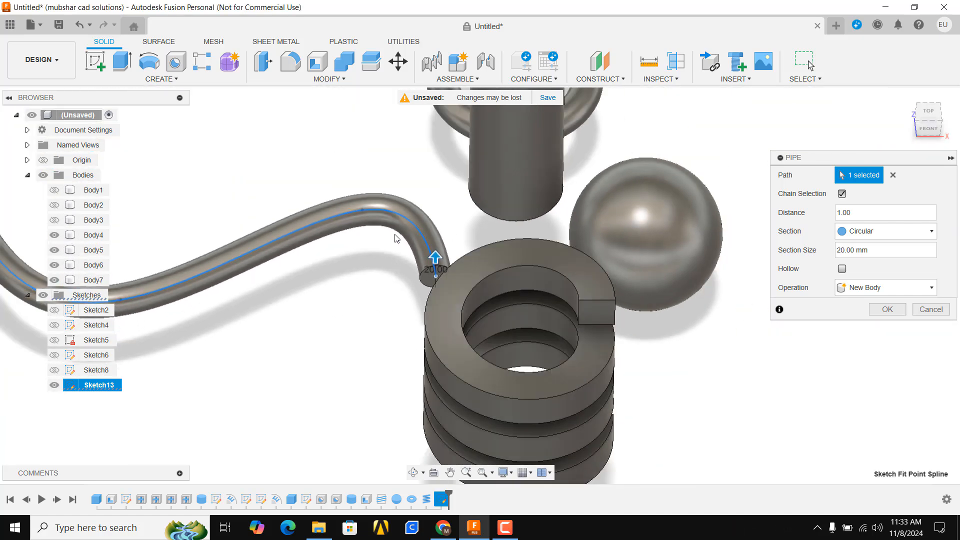
Make the pipe hollow with a 2 mm section thickness and create it as a new body.
{"action": "left_click", "coordinate": [846, 271]}
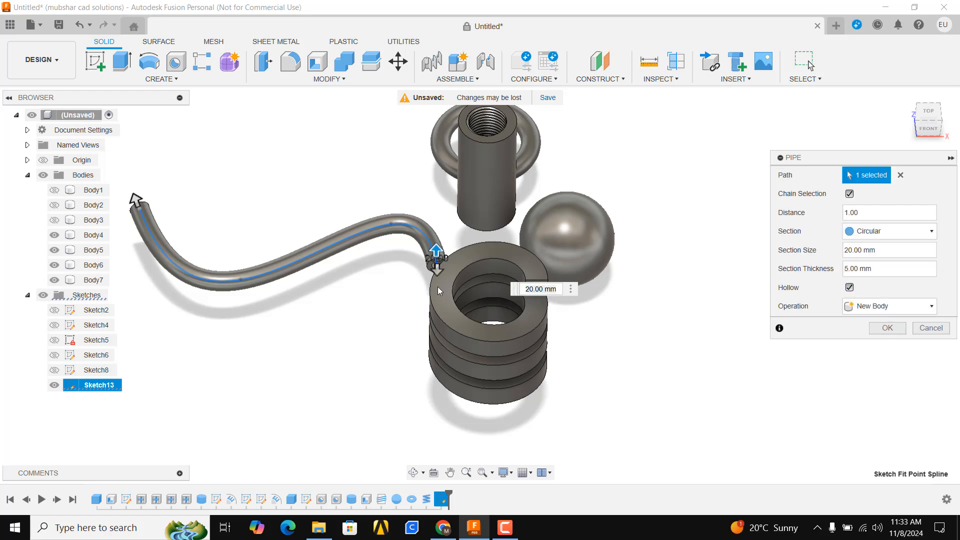
{"action": "scroll", "coordinate": [438, 260], "scroll_direction": "up", "scroll_amount": 5}
{"action": "scroll", "coordinate": [439, 251], "scroll_direction": "up", "scroll_amount": 5}
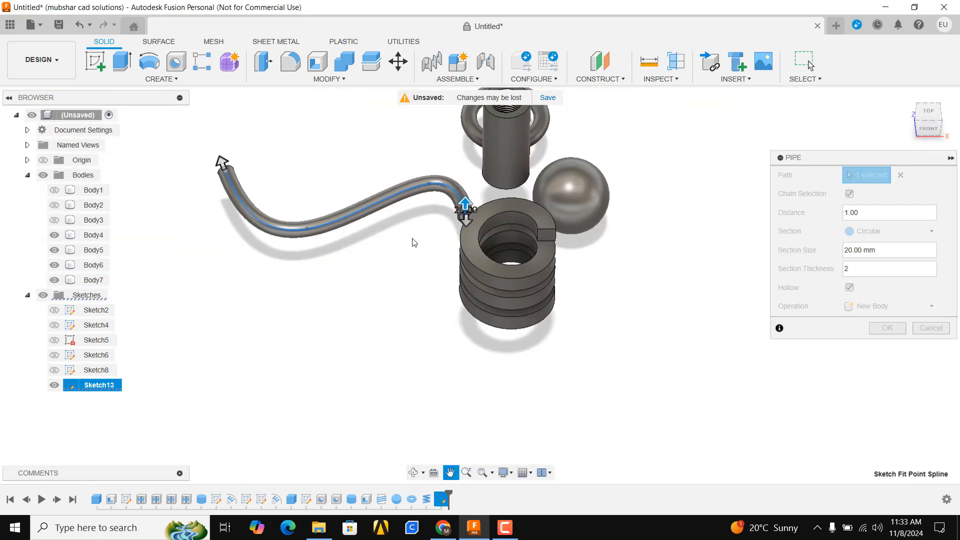
{"action": "scroll", "coordinate": [453, 223], "scroll_direction": "up", "scroll_amount": 8}
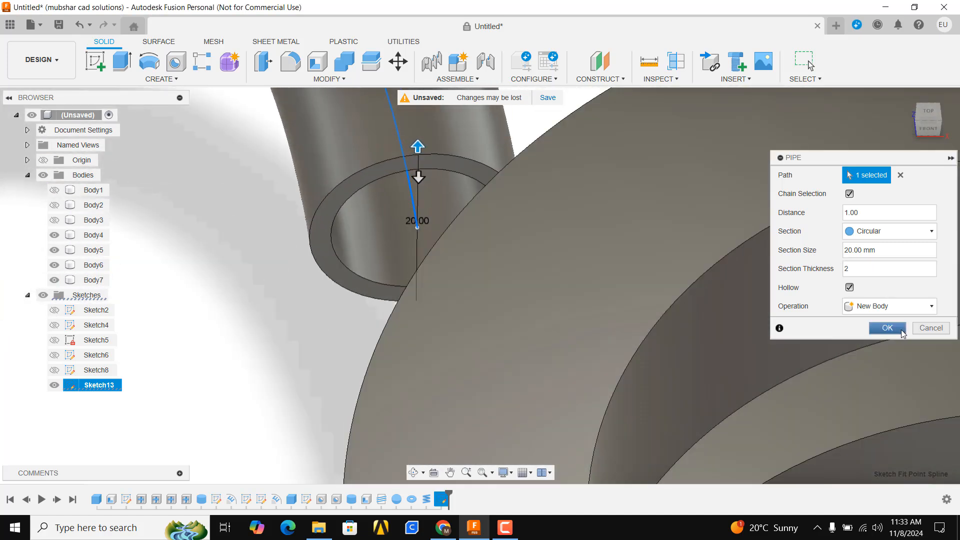
{"action": "left_click", "coordinate": [895, 328]}
{"action": "scroll", "coordinate": [451, 300], "scroll_direction": "down", "scroll_amount": 3}
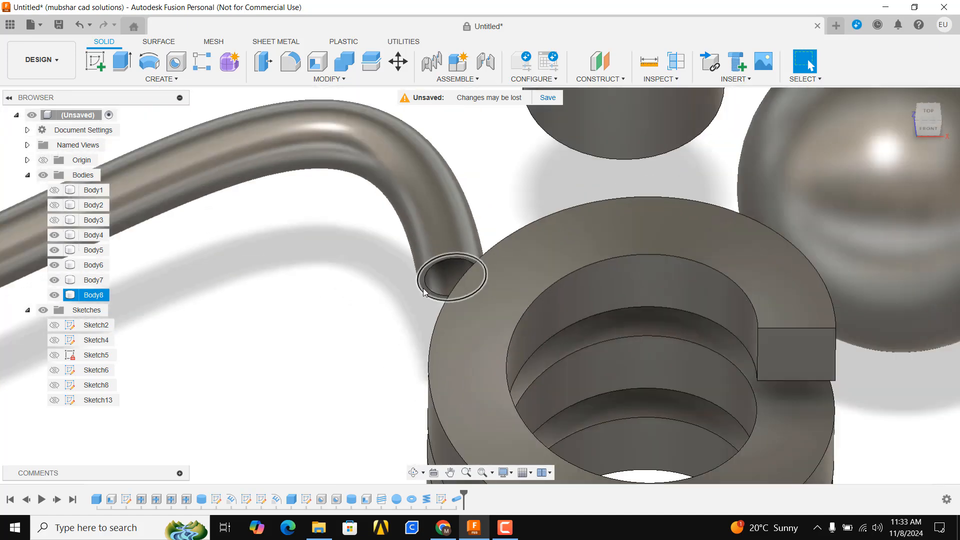
{"action": "scroll", "coordinate": [424, 292], "scroll_direction": "down", "scroll_amount": 10}
{"action": "middle_click_drag", "start_coordinate": [431, 280], "coordinate": [404, 245], "text": "shift"}
{"action": "key", "text": "Escape"}
Bring up the list of creation commands.
{"action": "left_click", "coordinate": [153, 81]}
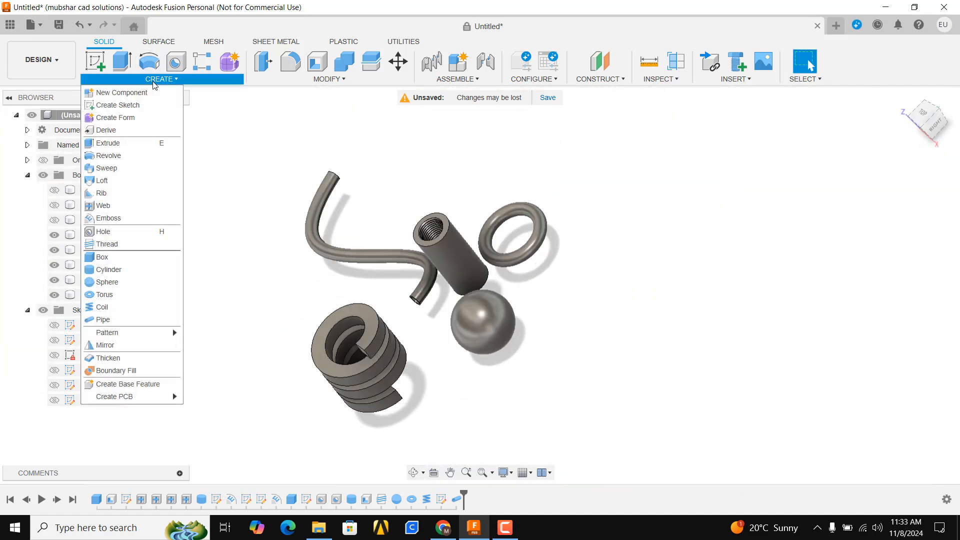